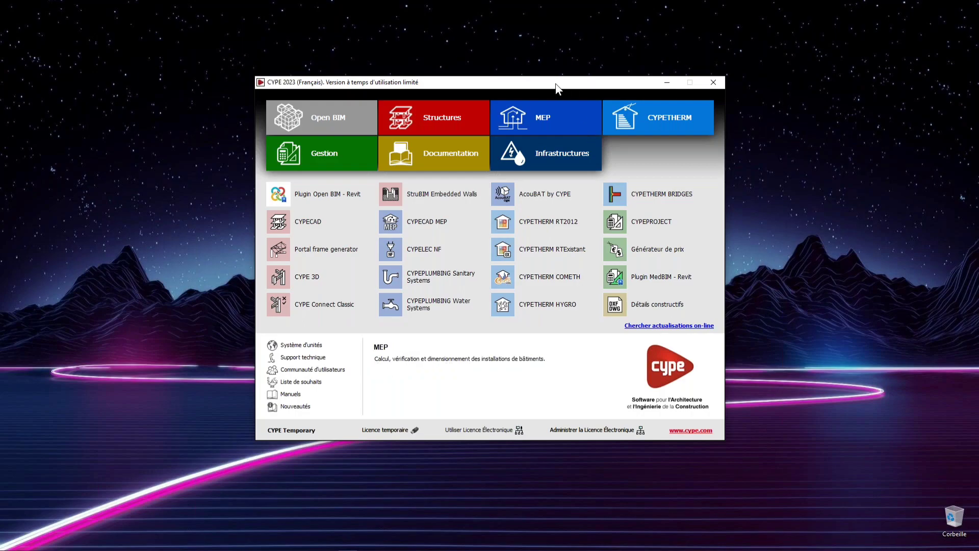
Launch Portal frame generator from the Structures programs and accept the trial notice
left_click_drag(556, 84, 547, 82)
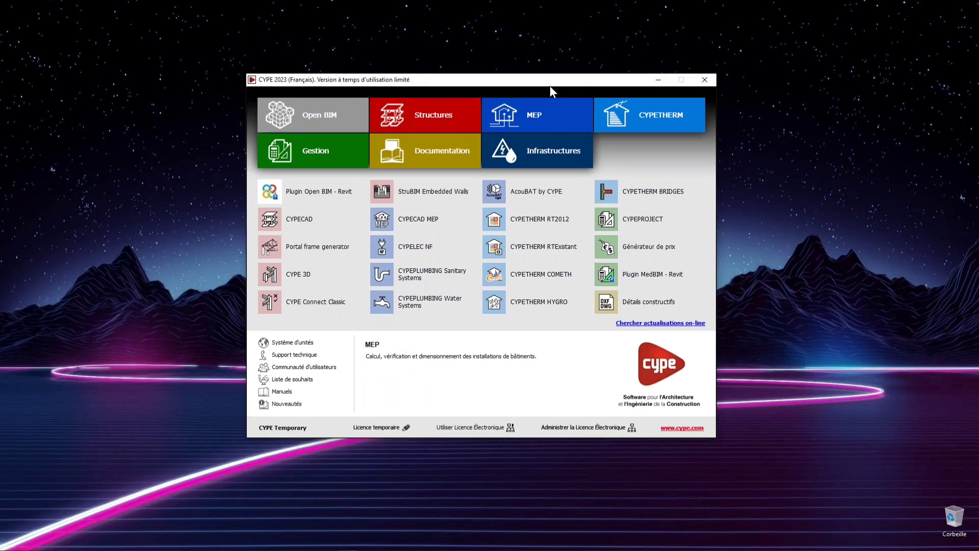
left_click(553, 114)
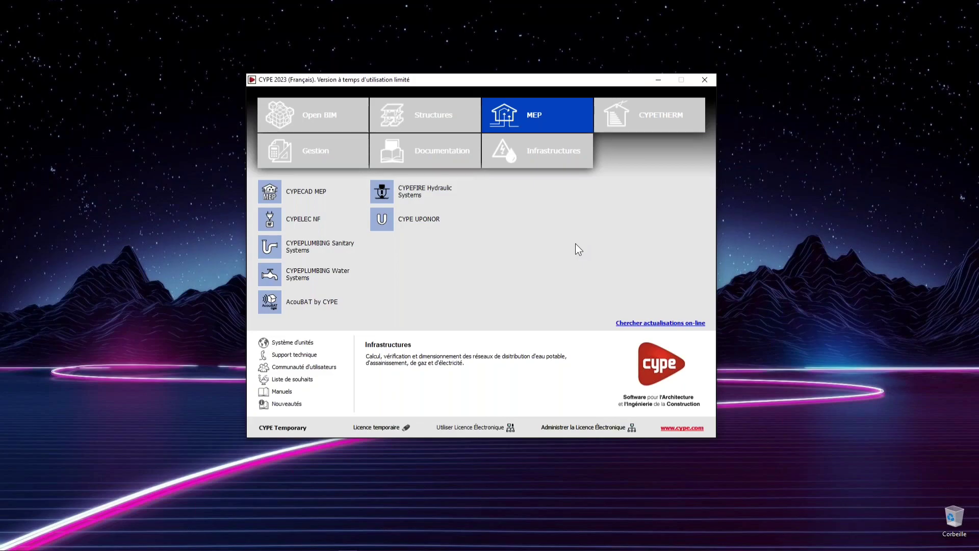
left_click(324, 152)
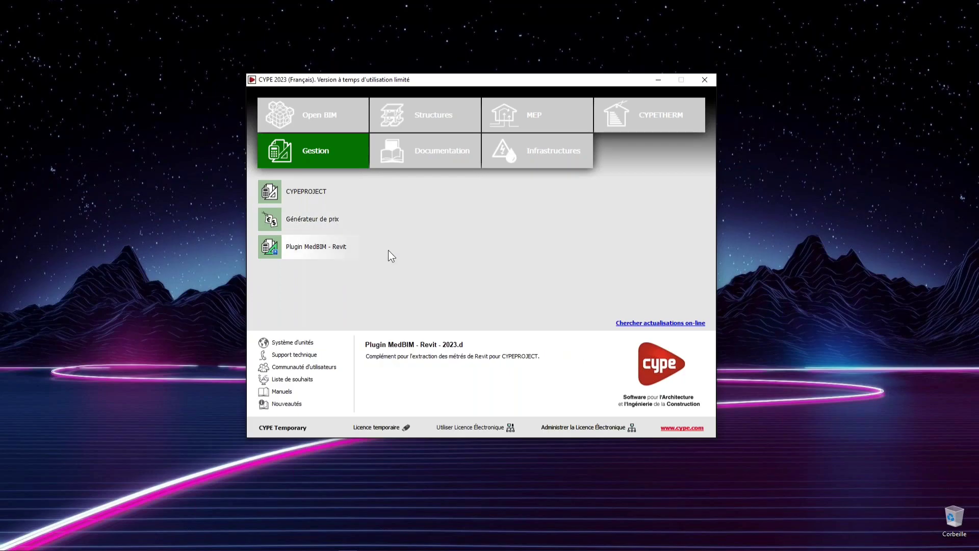
left_click(435, 122)
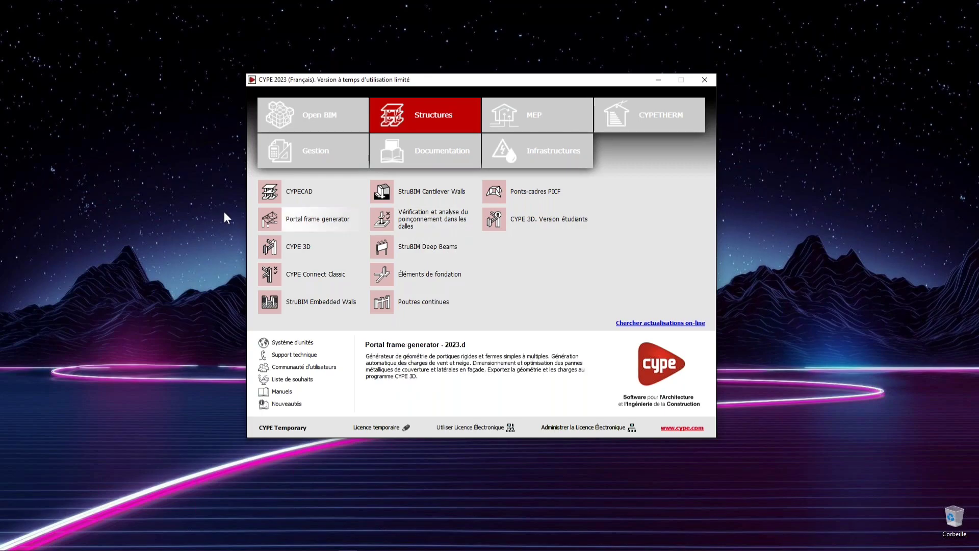
left_click(269, 216)
left_click(318, 224)
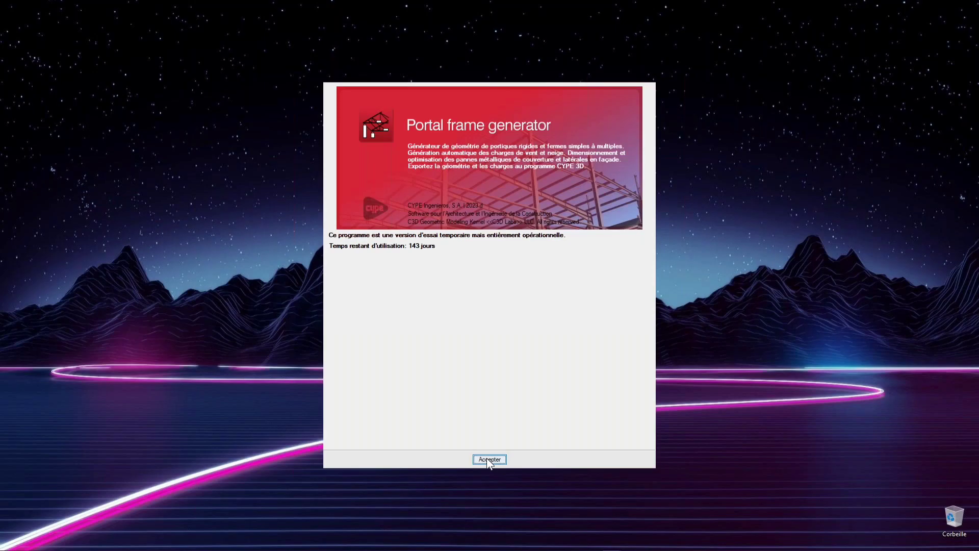
left_click(488, 459)
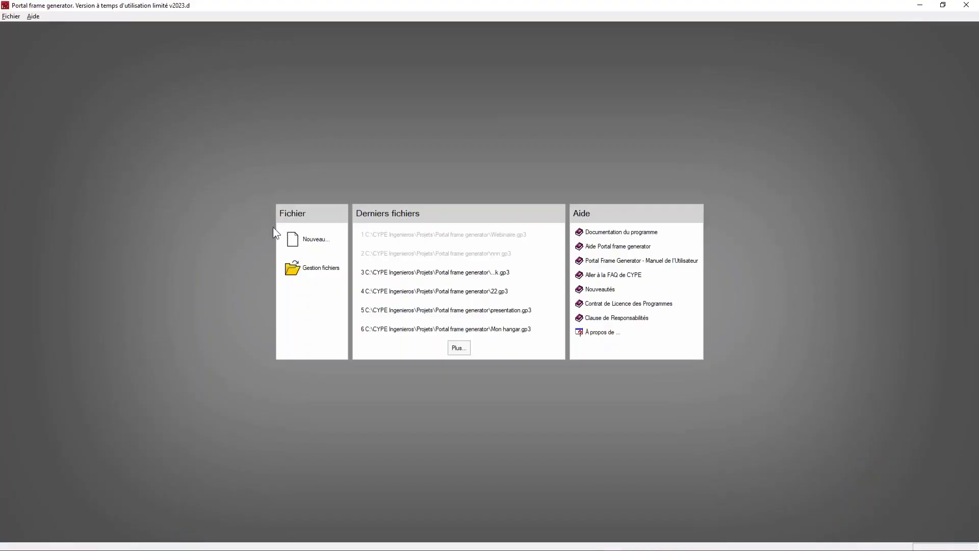
Create a new project file named Webinaire
left_click(317, 242)
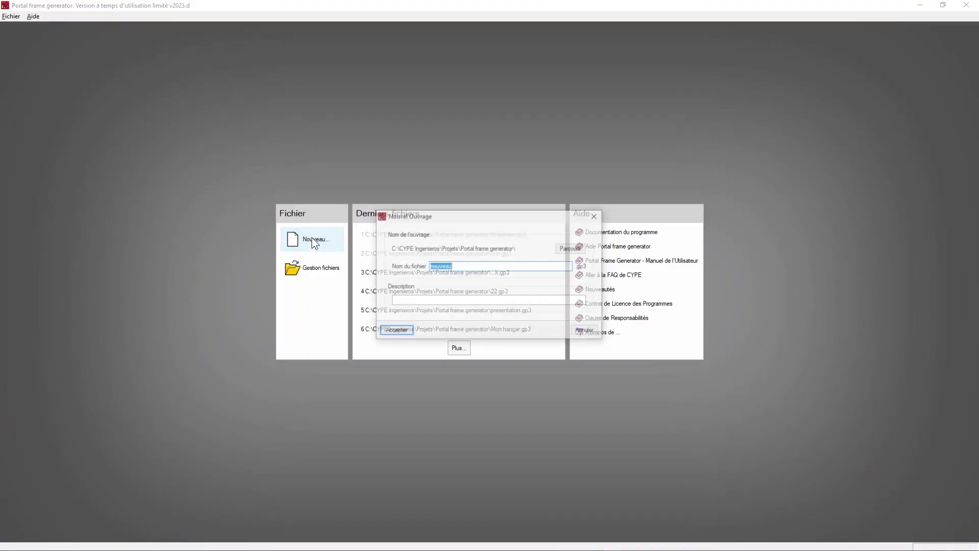
type("Webinaire")
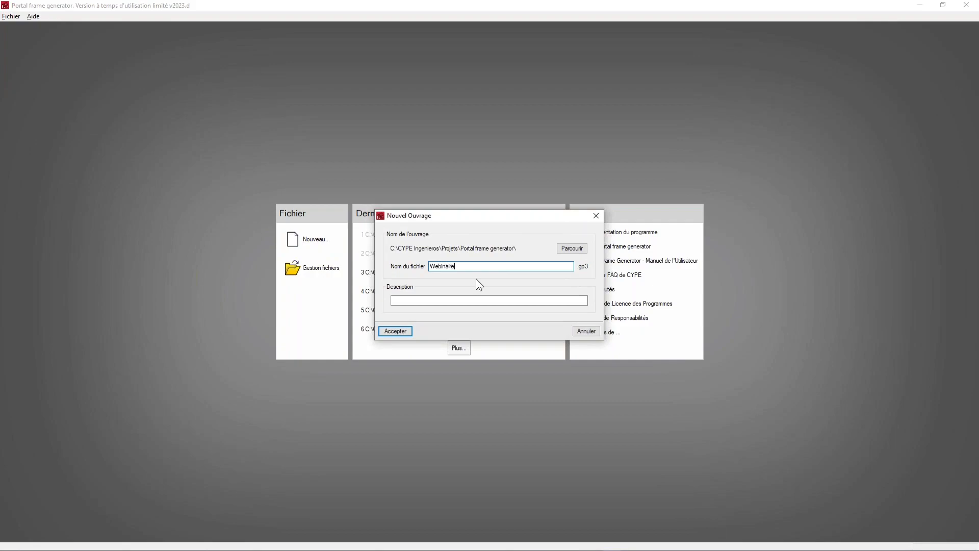
left_click(408, 332)
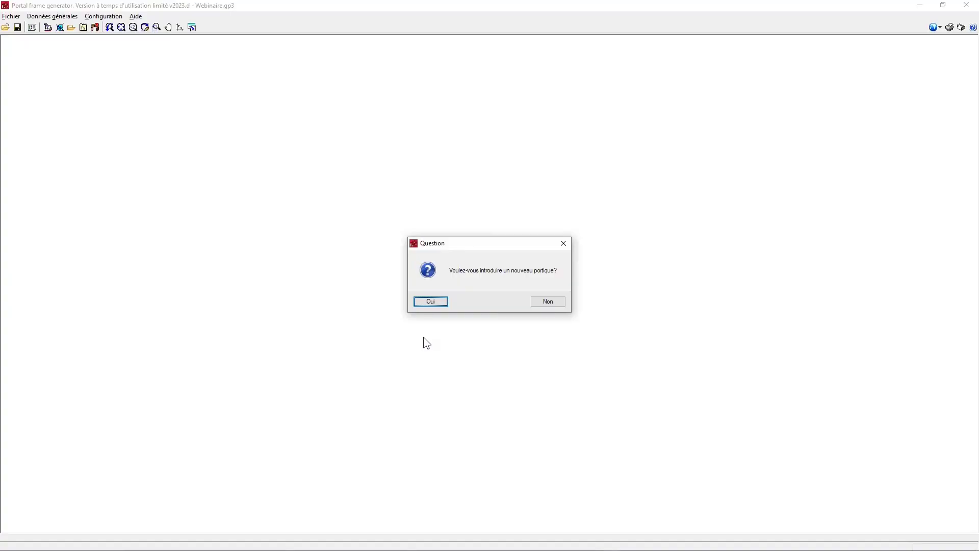
Start a new portal frame with a two-slope roof (Deux versants)
left_click(441, 301)
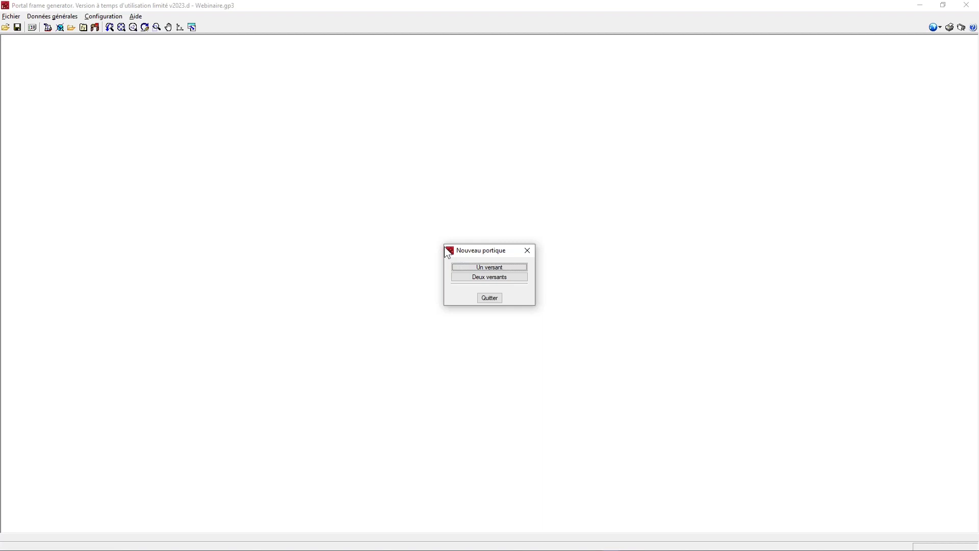
left_click(492, 276)
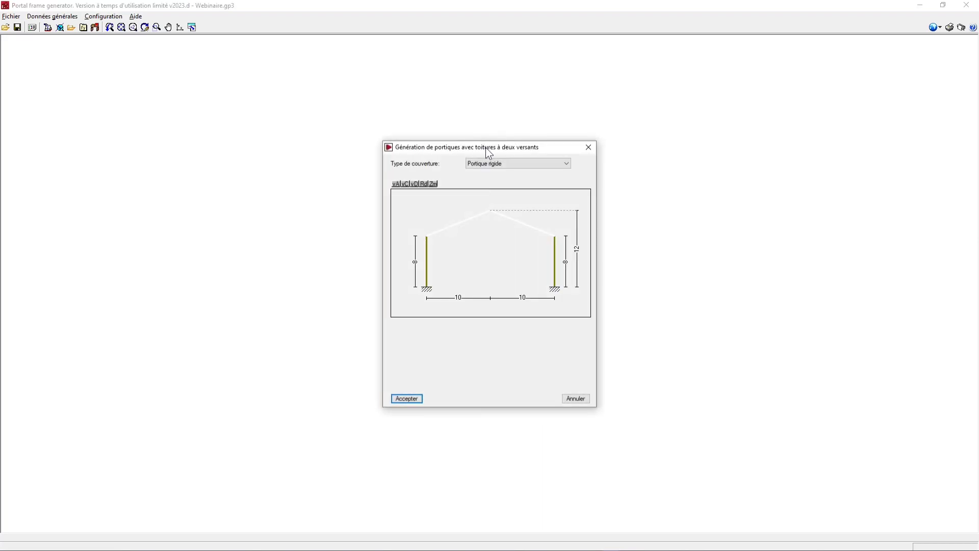
left_click_drag(485, 148, 478, 148)
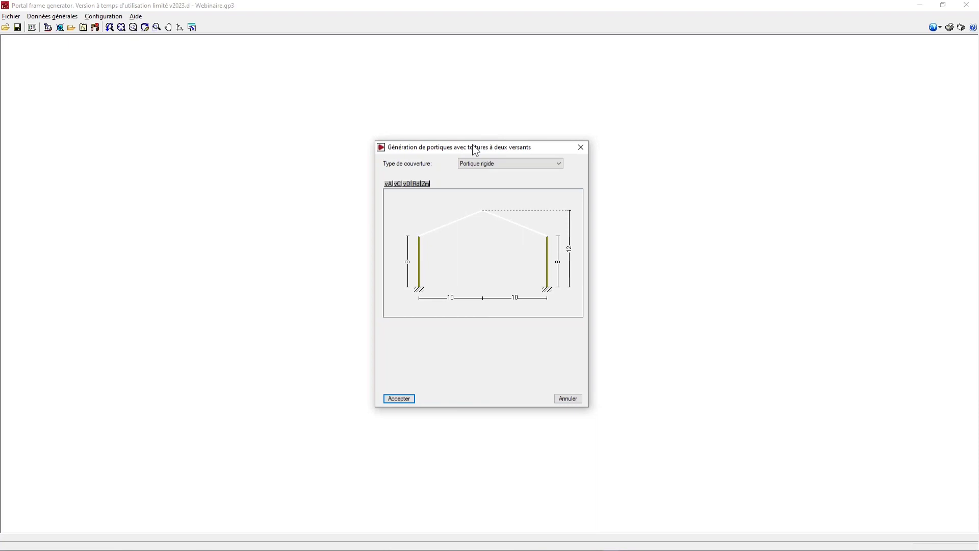
left_click_drag(449, 150, 439, 136)
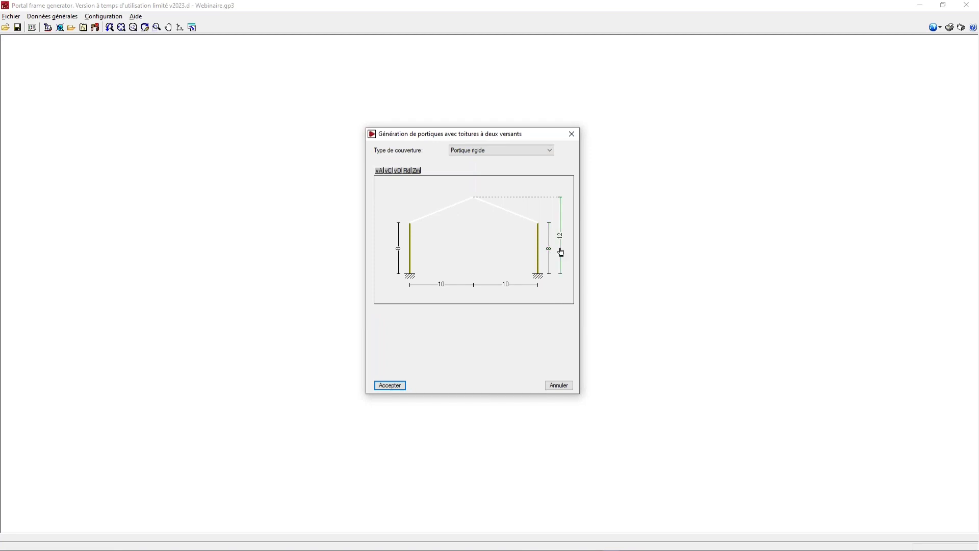
left_click_drag(513, 136, 508, 133)
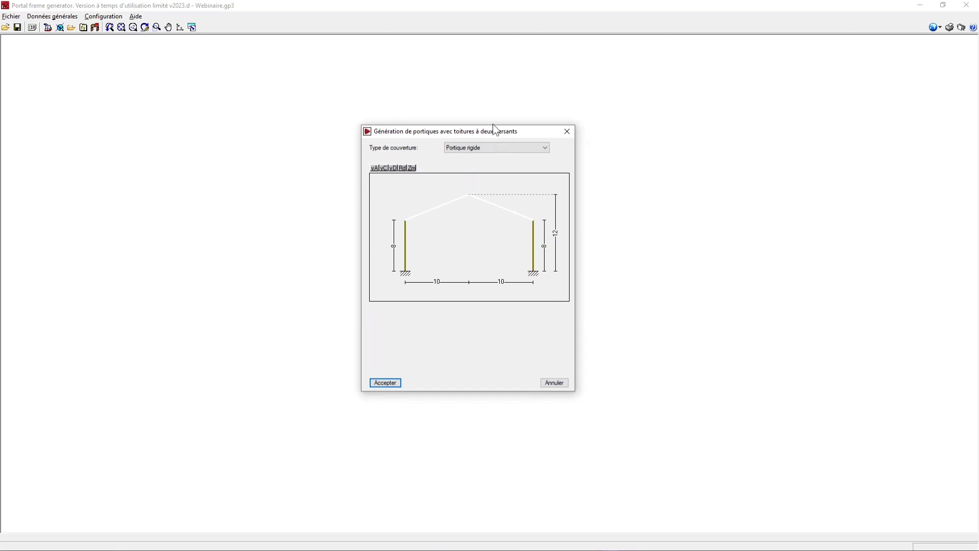
Try the roof types Treillis américain, Polonceau droit and Portique en treillis, and switch back to Portique rigide
left_click(537, 144)
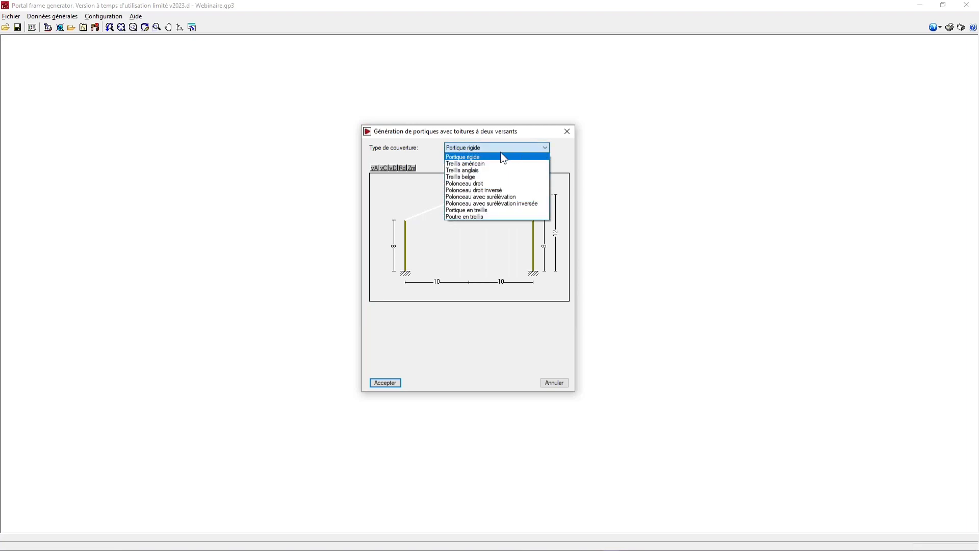
left_click(507, 164)
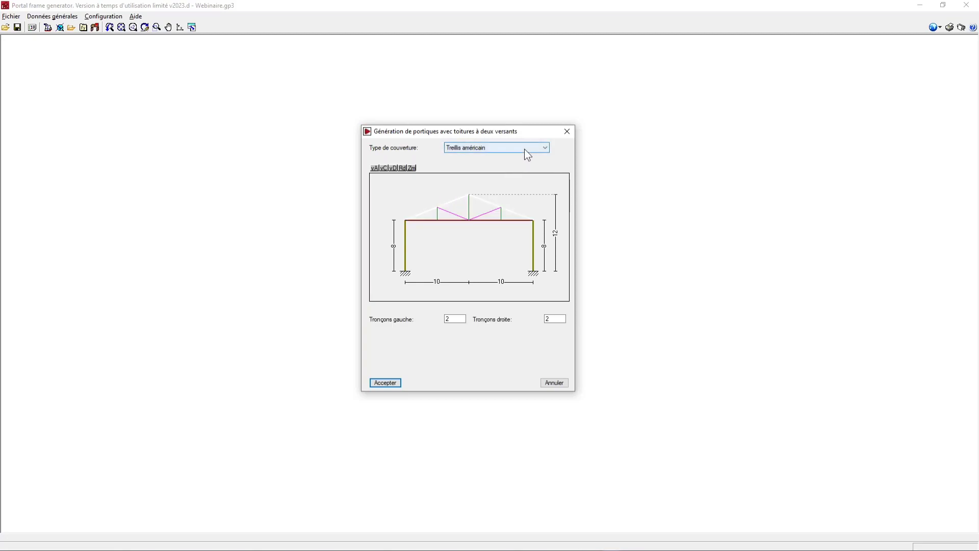
left_click(527, 153)
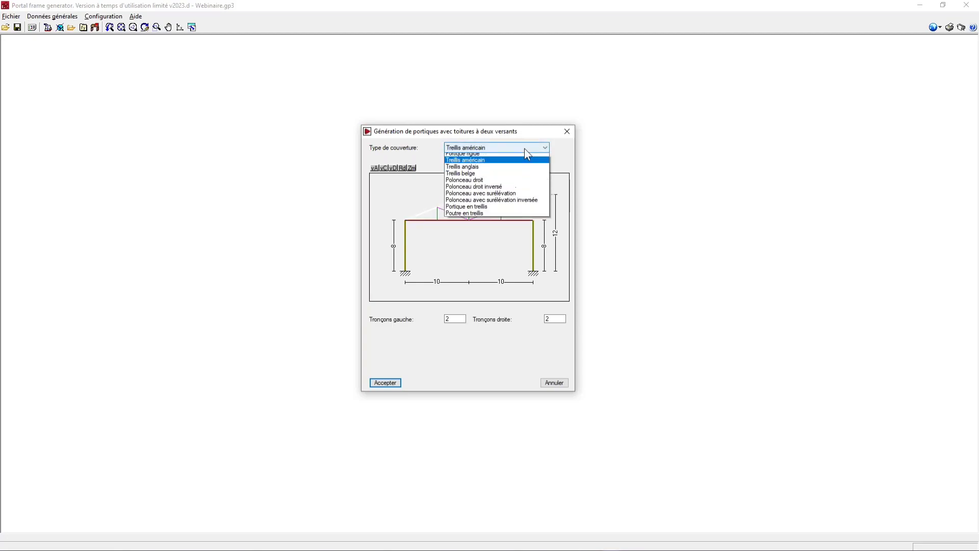
left_click(503, 182)
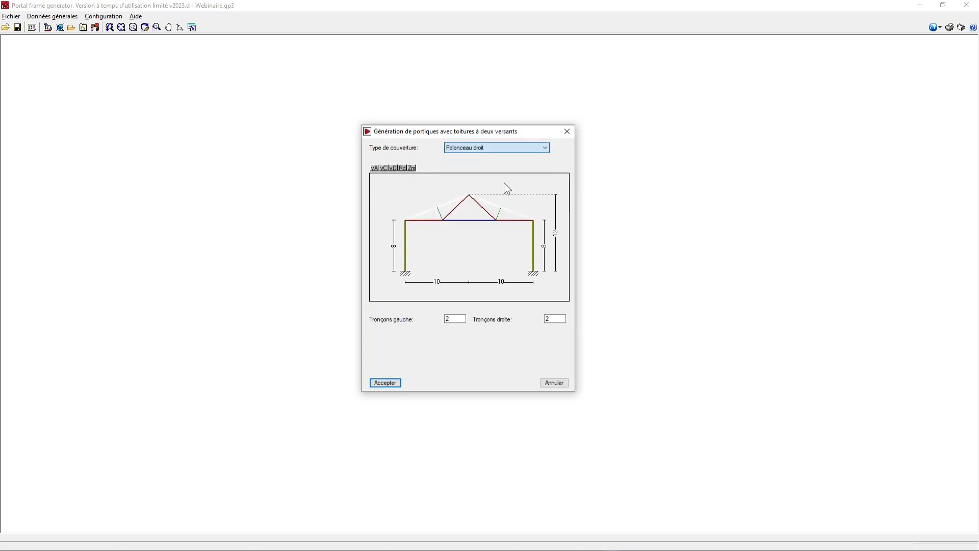
left_click(518, 145)
left_click(512, 207)
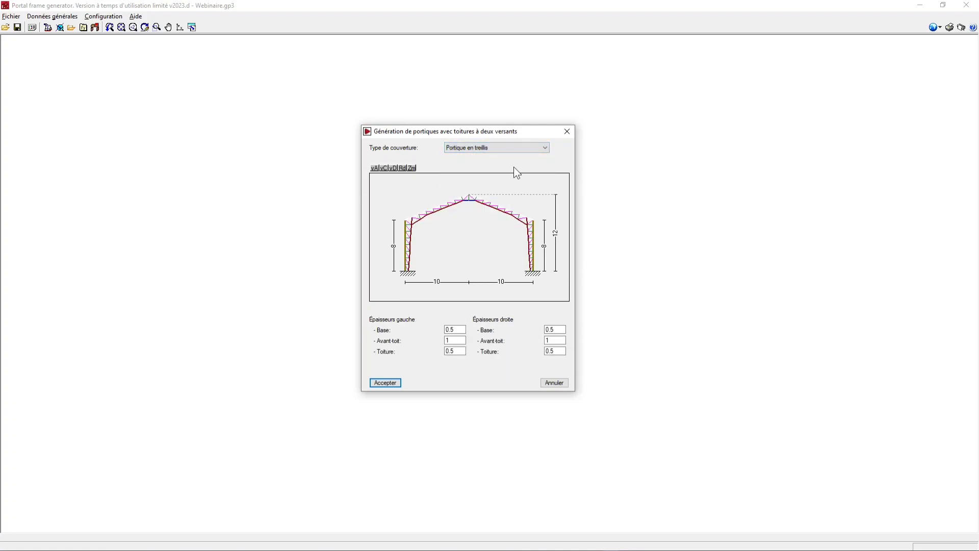
left_click_drag(500, 134, 506, 126)
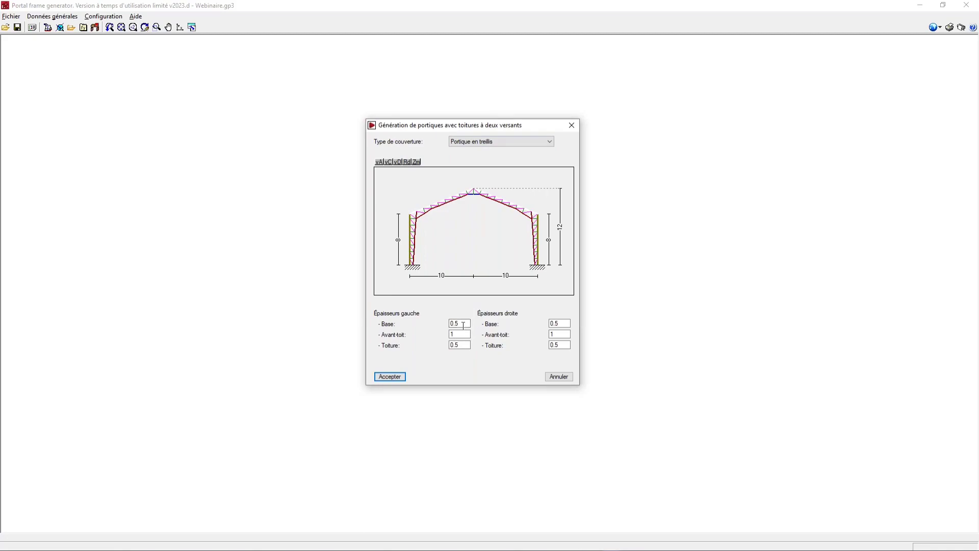
left_click(505, 144)
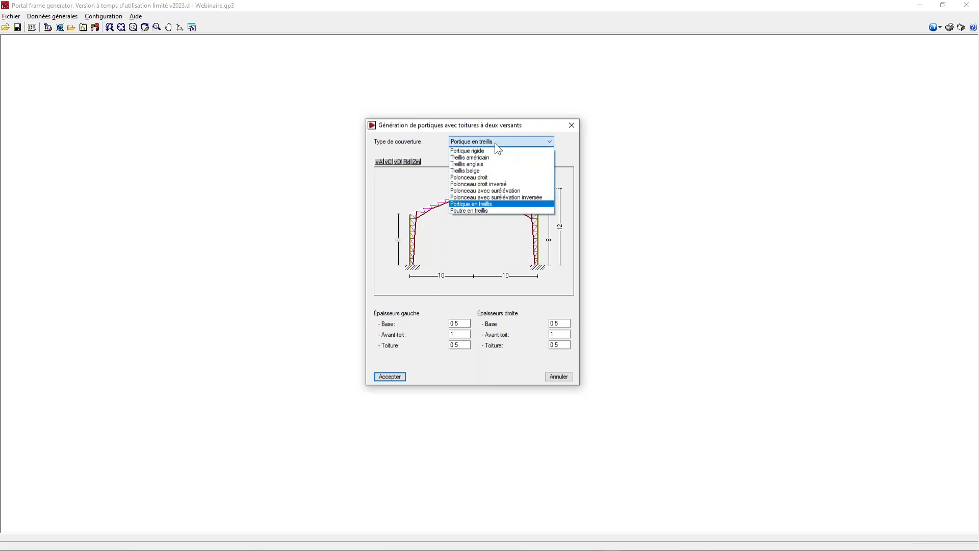
left_click(493, 150)
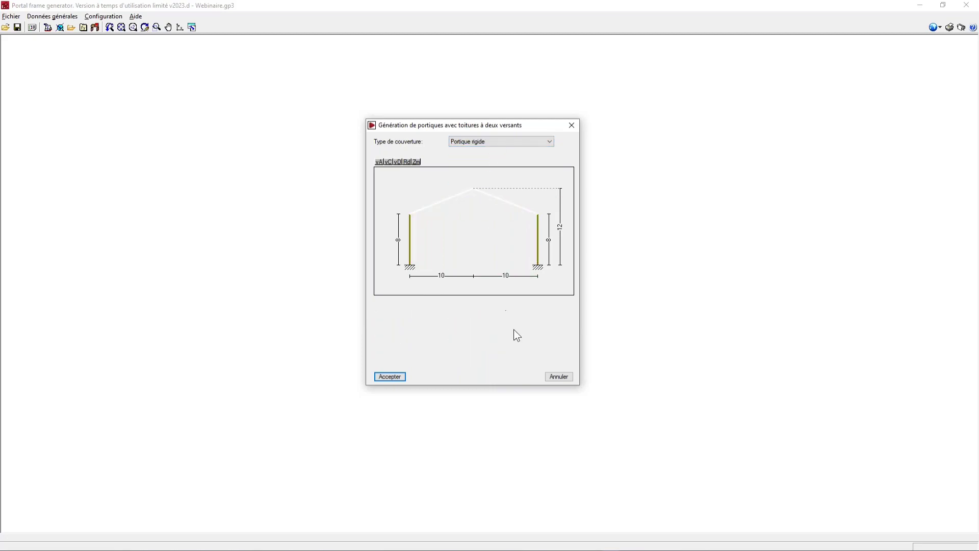
Set the two-slope frame's ridge height to 10 and generate the frame
left_click(560, 228)
type("10")
key("Return")
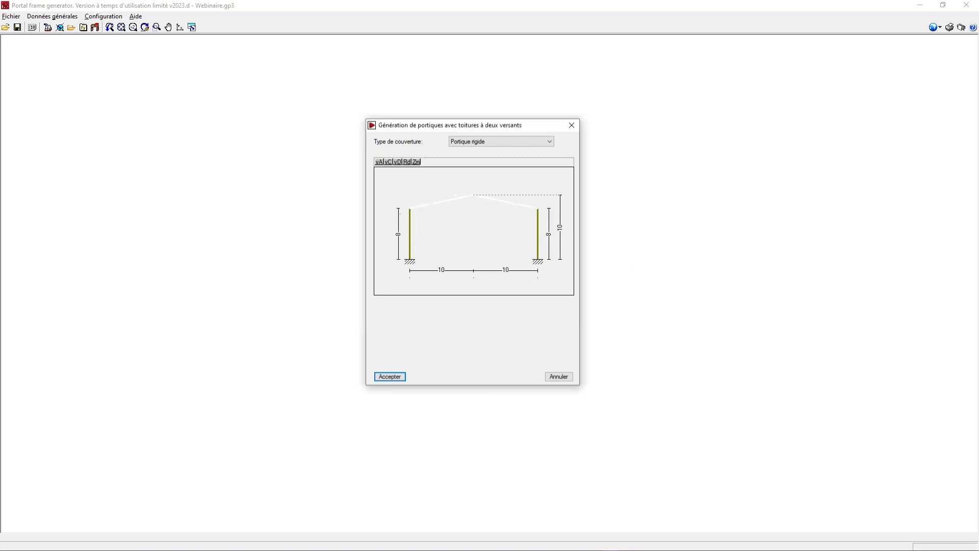
key("Return")
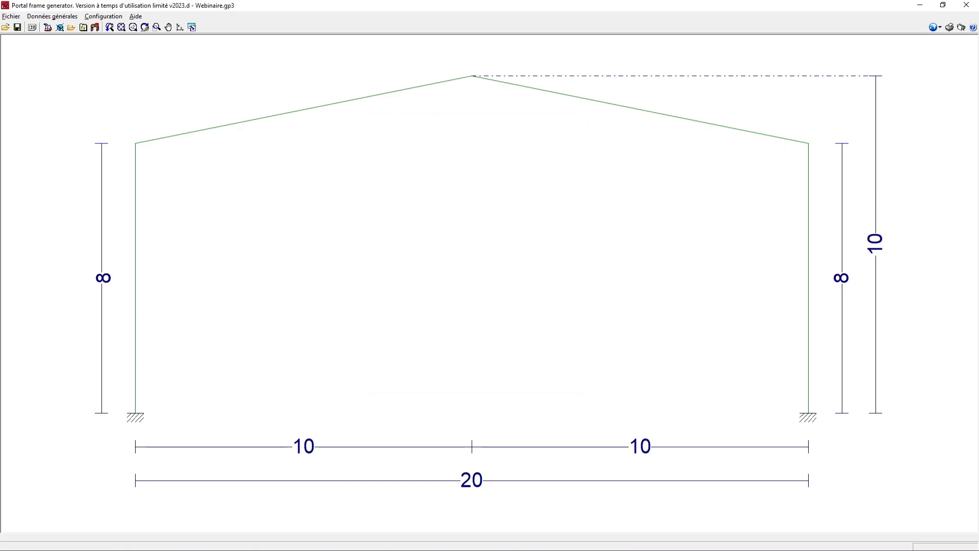
Insert a single-slope rigid frame next to the two-slope frame, with a left column height of 8 and a right column height of 5
left_click(480, 291)
left_click_drag(497, 240, 488, 227)
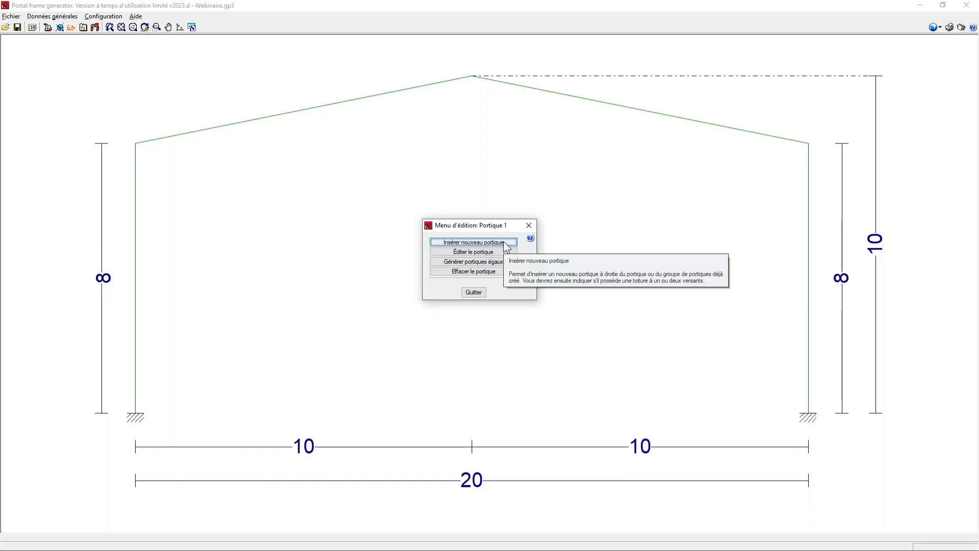
left_click(504, 243)
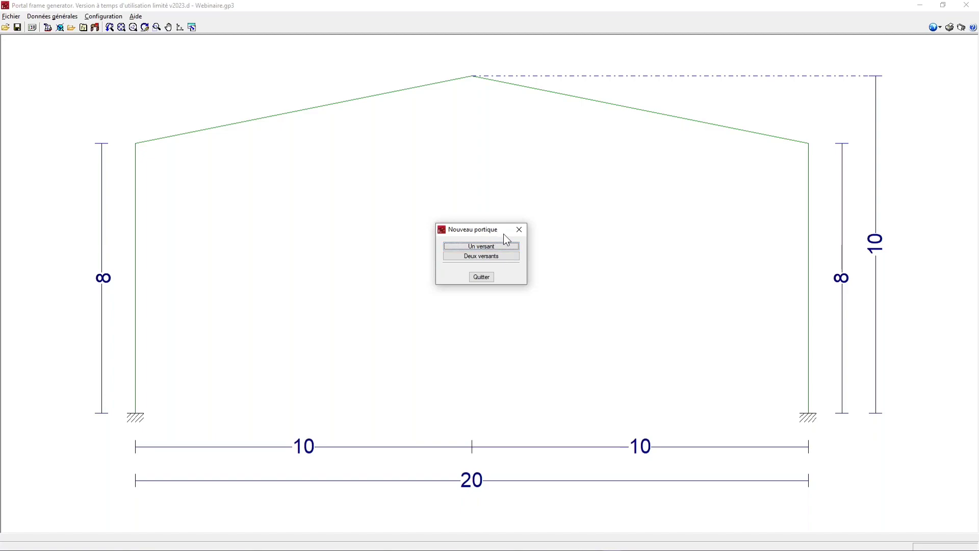
left_click(499, 246)
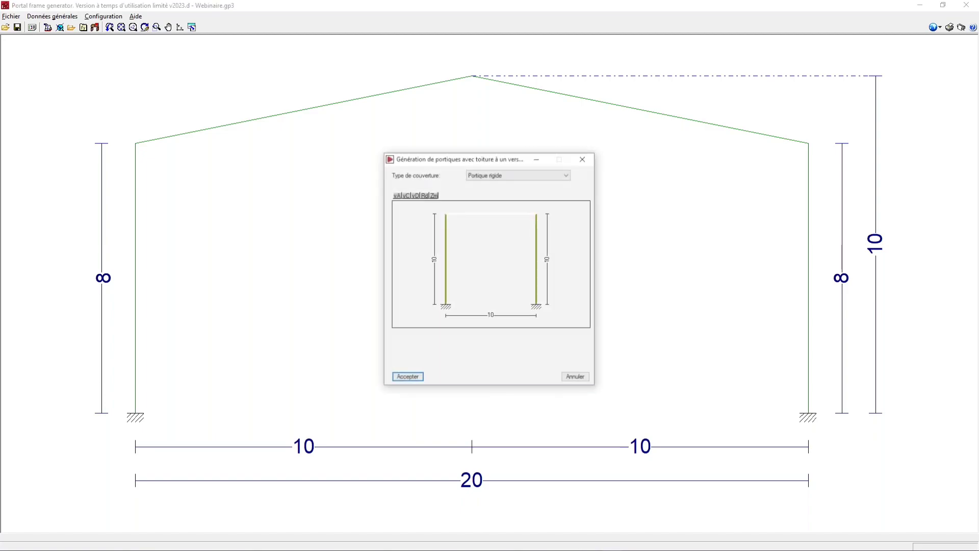
left_click(423, 255)
type("8")
key("Return")
left_click(536, 255)
type("5")
key("Return")
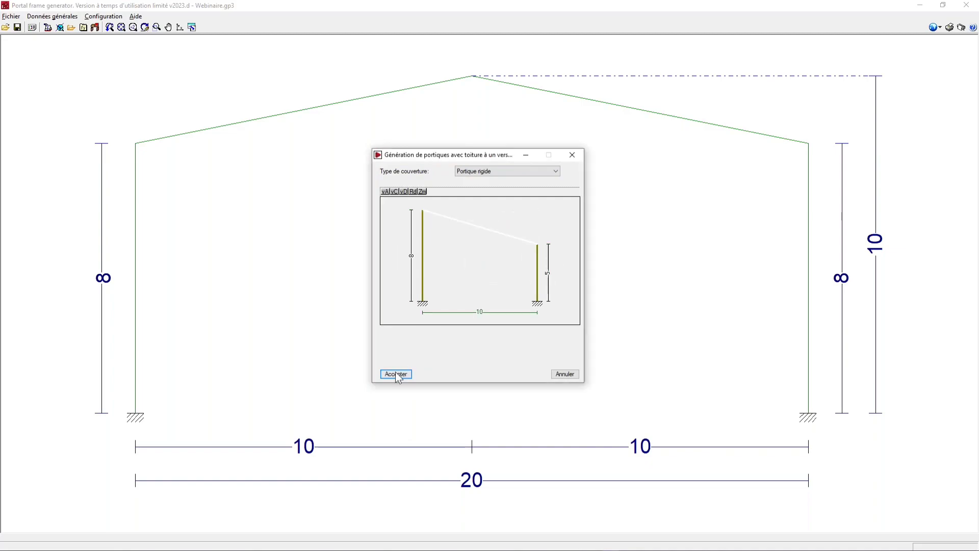
left_click(396, 373)
Delete the single-slope frame attached to the two-slope frame
left_click(646, 273)
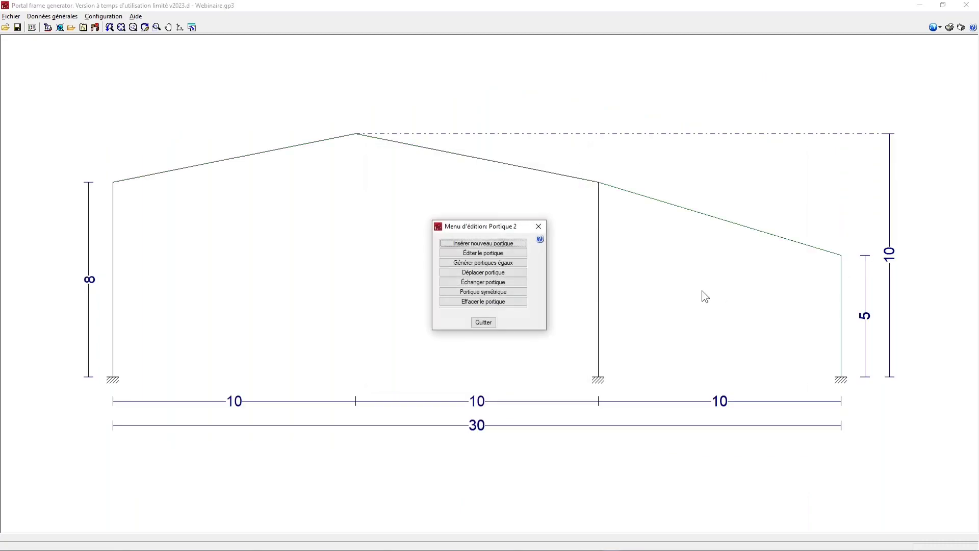
left_click(473, 302)
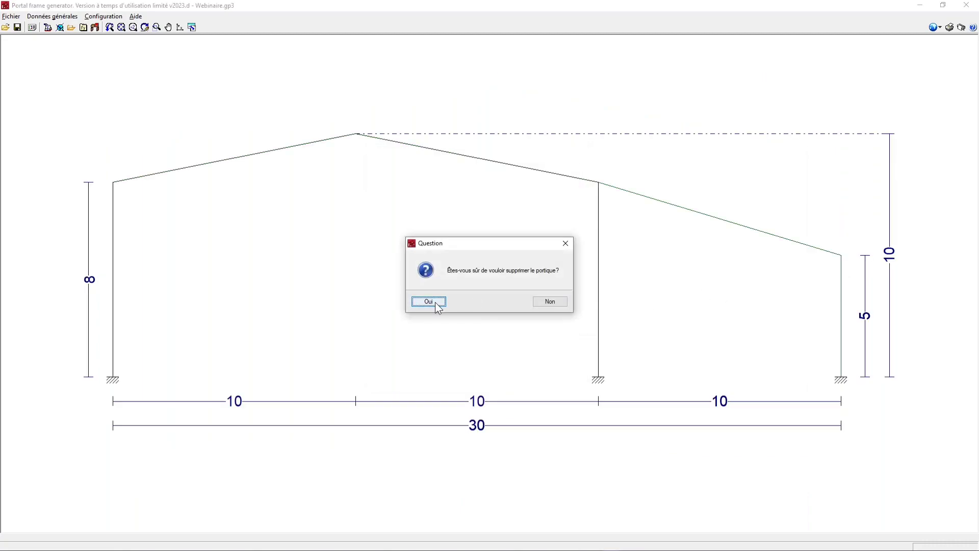
left_click(439, 305)
Examine the two-slope frame's roof type and dimensions in its edit settings without changing them
left_click(459, 267)
left_click_drag(491, 242, 489, 236)
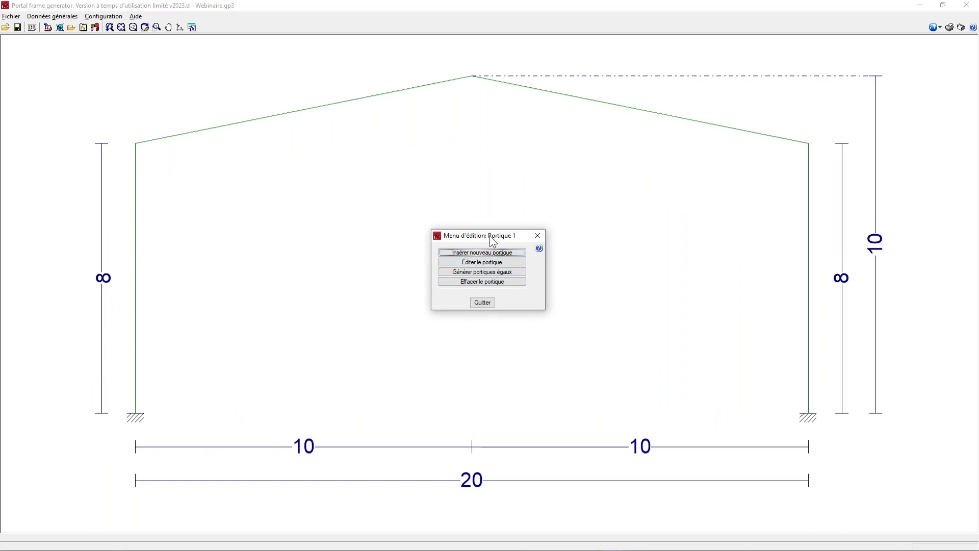
left_click(497, 259)
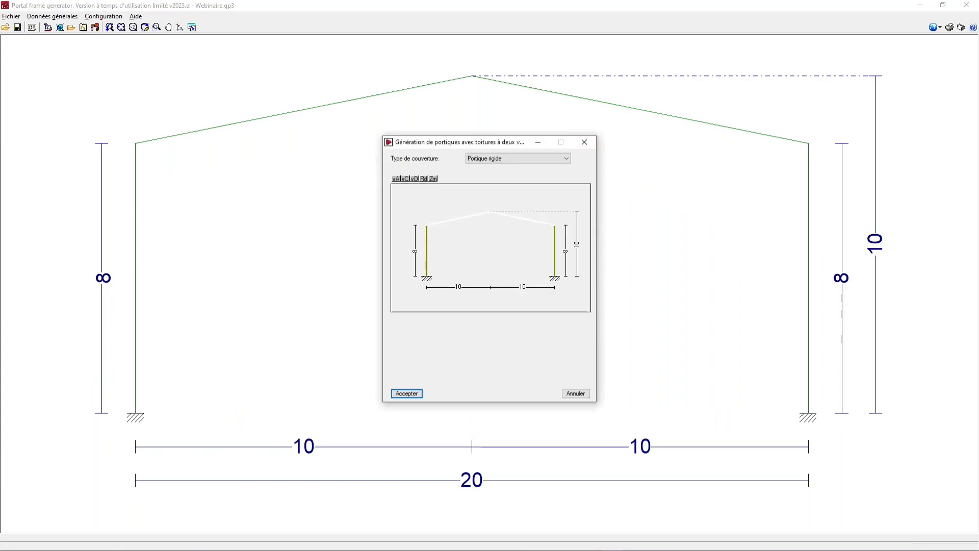
left_click(573, 395)
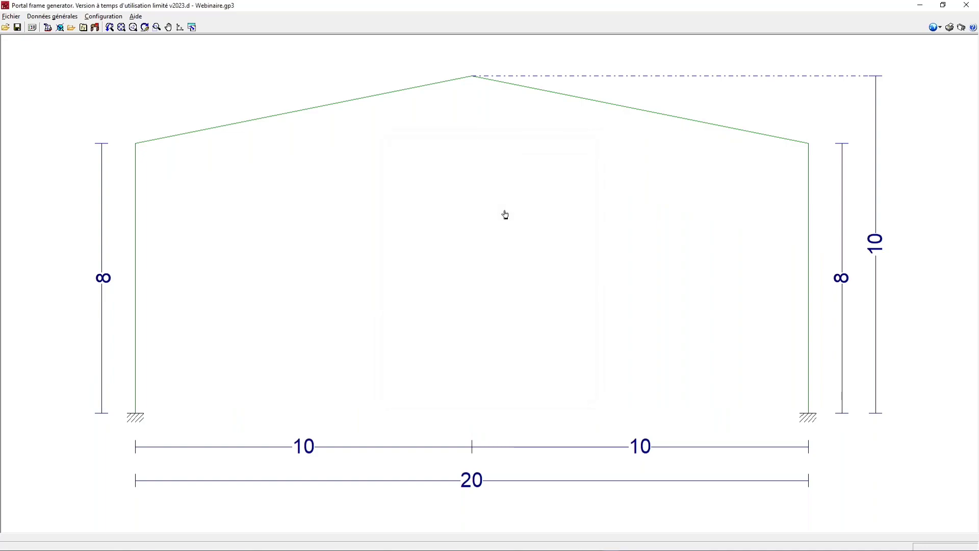
Generate one equal frame beside the two-slope frame
left_click(489, 271)
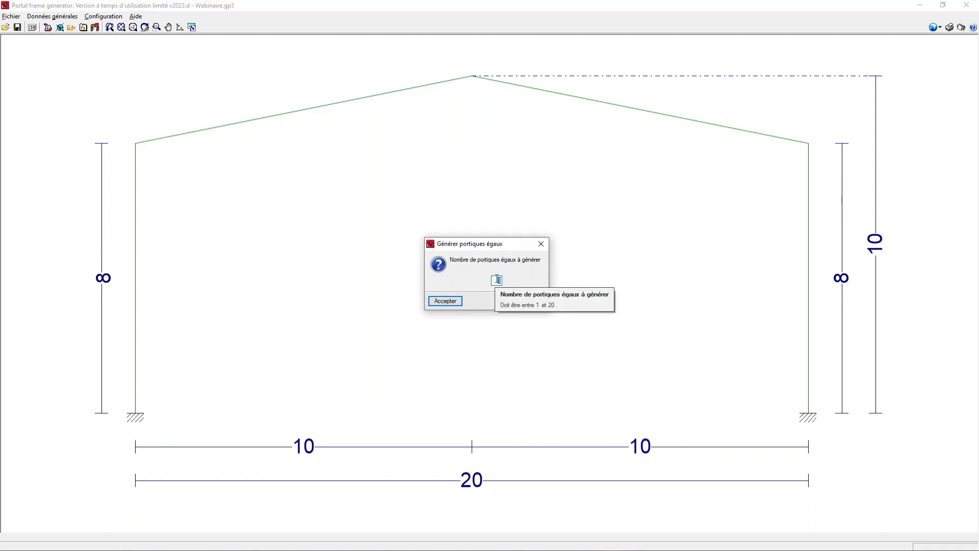
left_click(499, 281)
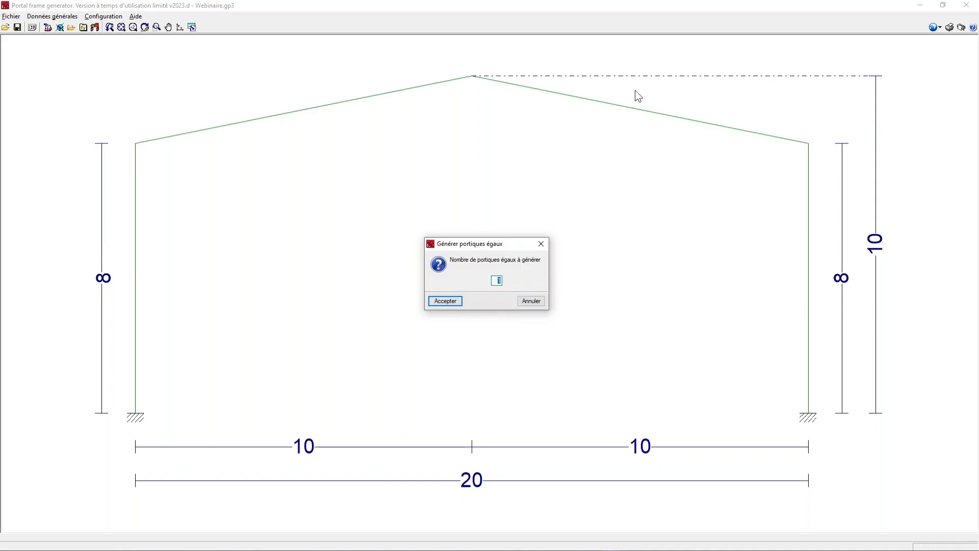
left_click(446, 301)
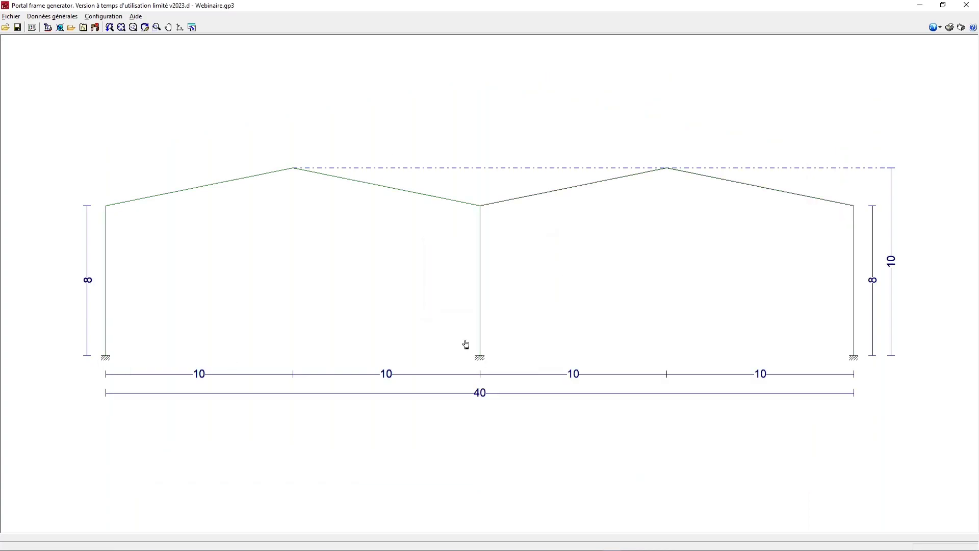
Delete the duplicated second two-slope frame
left_click(633, 240)
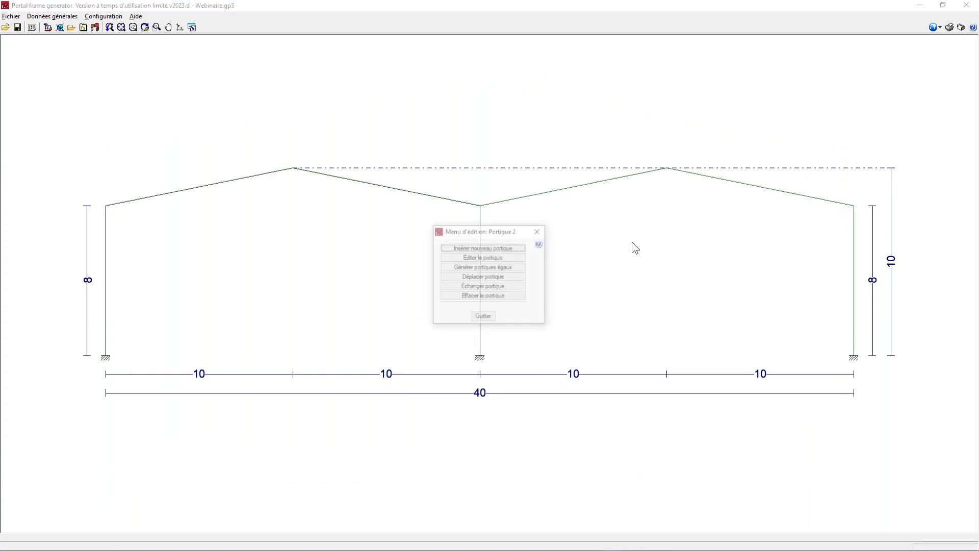
left_click(489, 297)
left_click(438, 301)
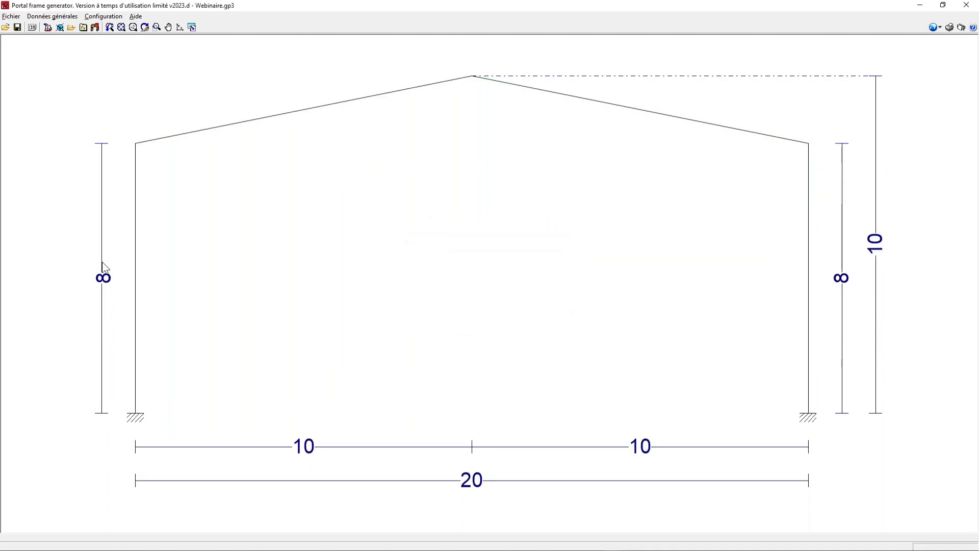
Add a left side wall 5 m high that braces the column against buckling and is self-balanced
left_click(77, 317)
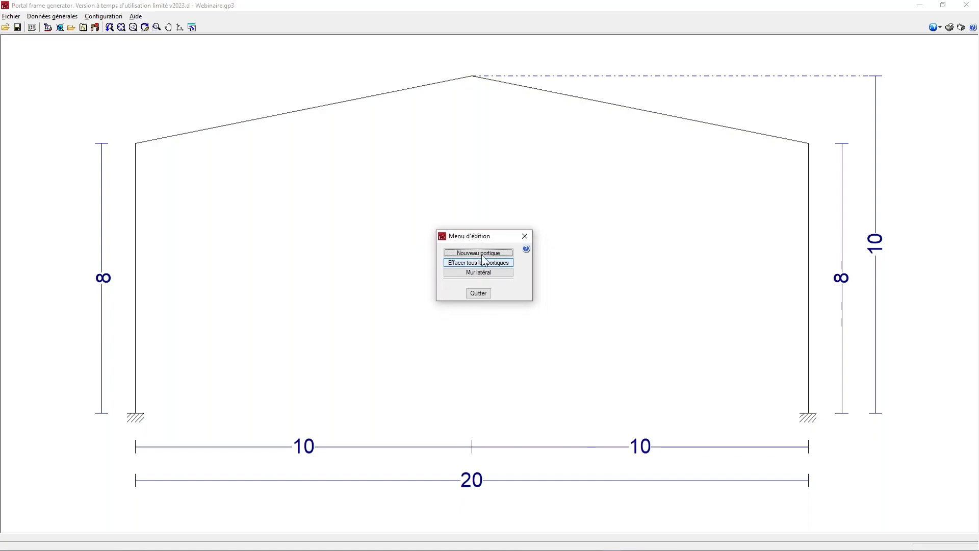
left_click(490, 271)
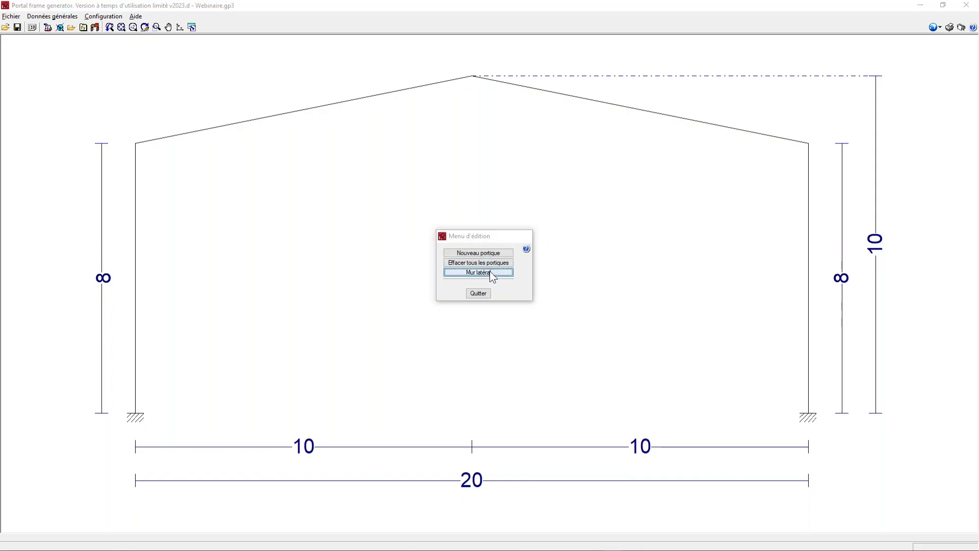
left_click(429, 244)
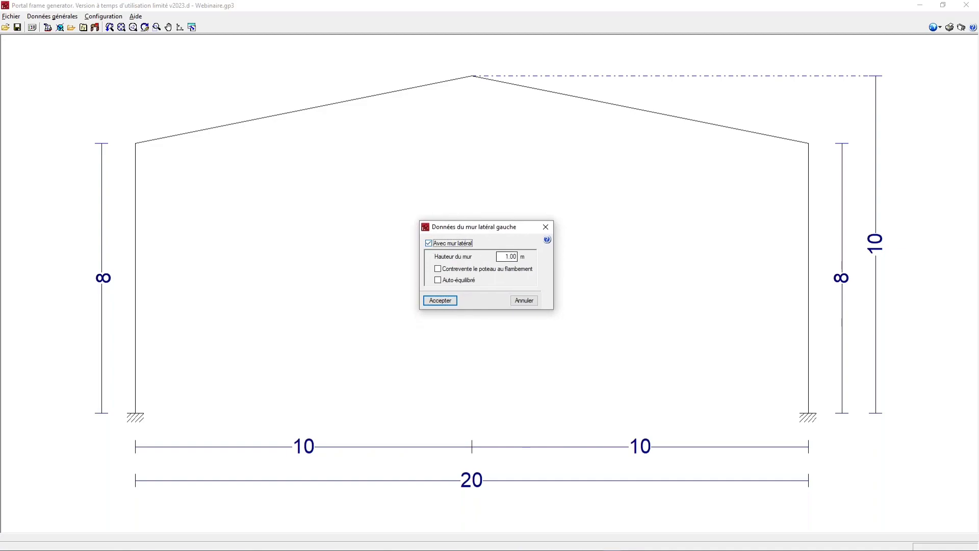
key("Tab")
type("5")
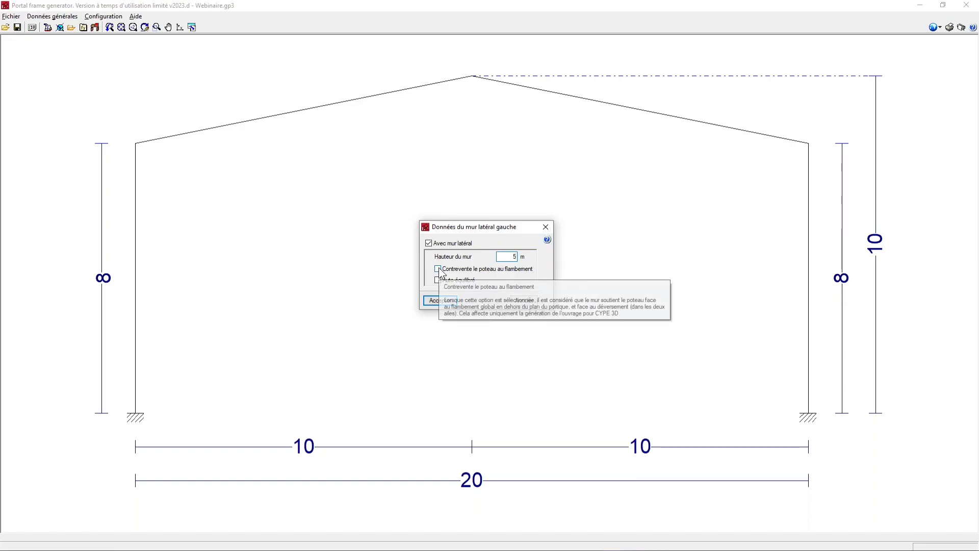
mouse_move(438, 270)
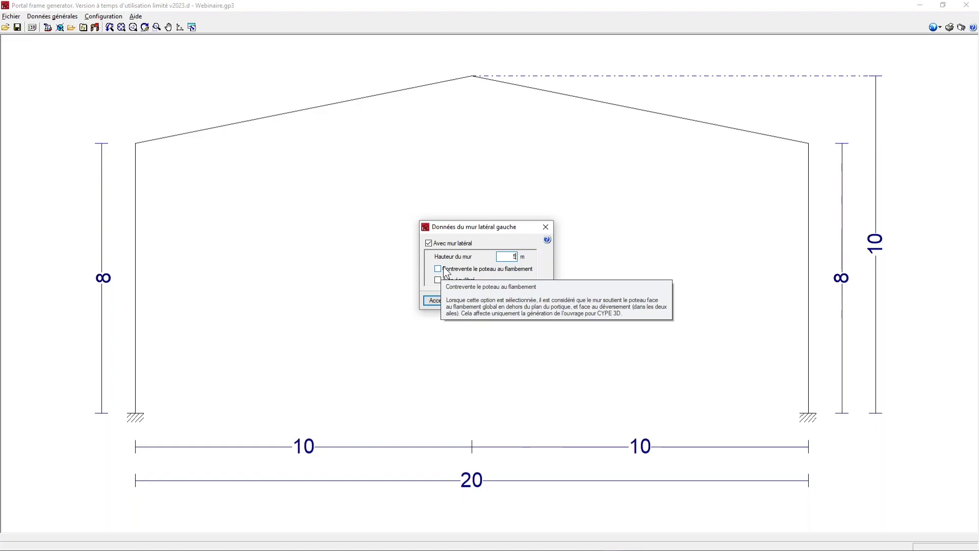
left_click(444, 271)
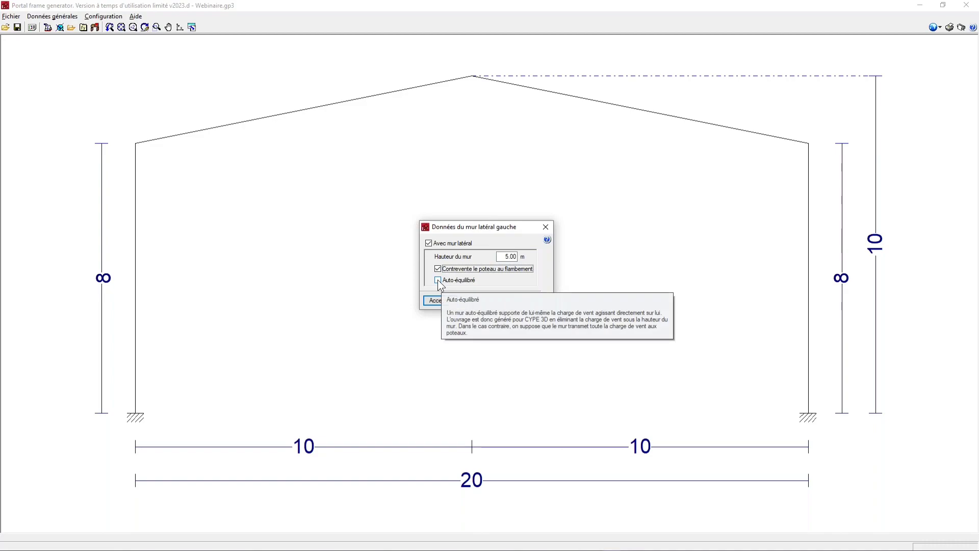
left_click(439, 281)
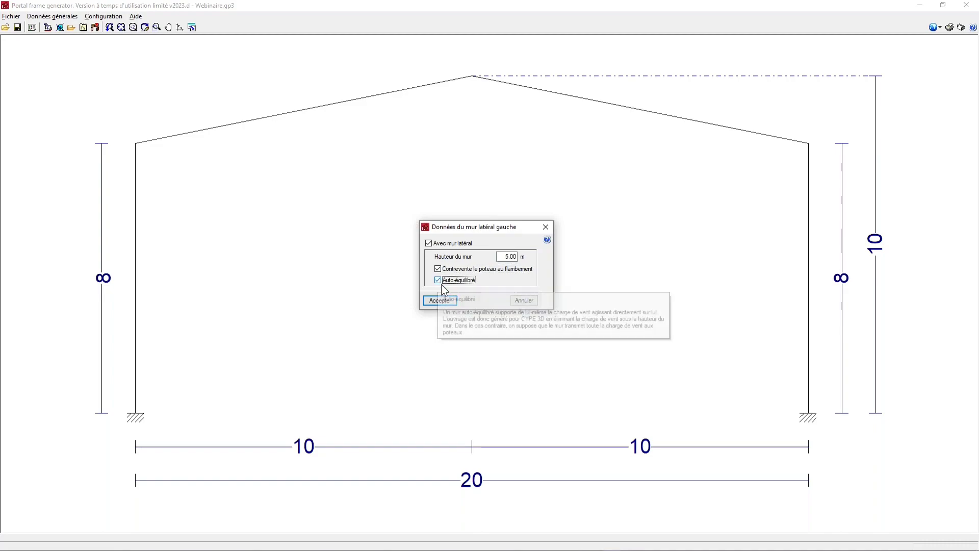
left_click(453, 301)
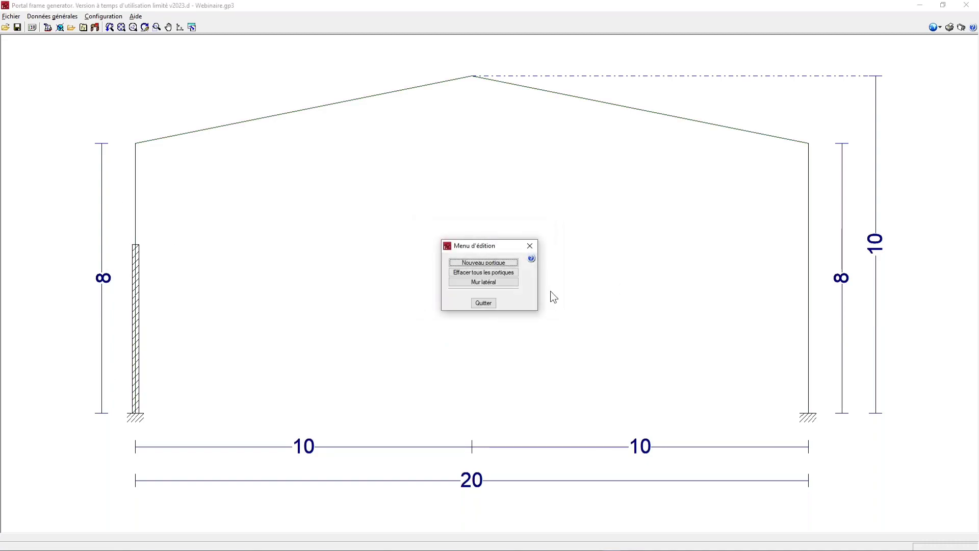
Add a right side wall 5 m high with column buckling bracing and the self-balanced option
left_click(510, 281)
left_click(432, 253)
type("5")
left_click(491, 278)
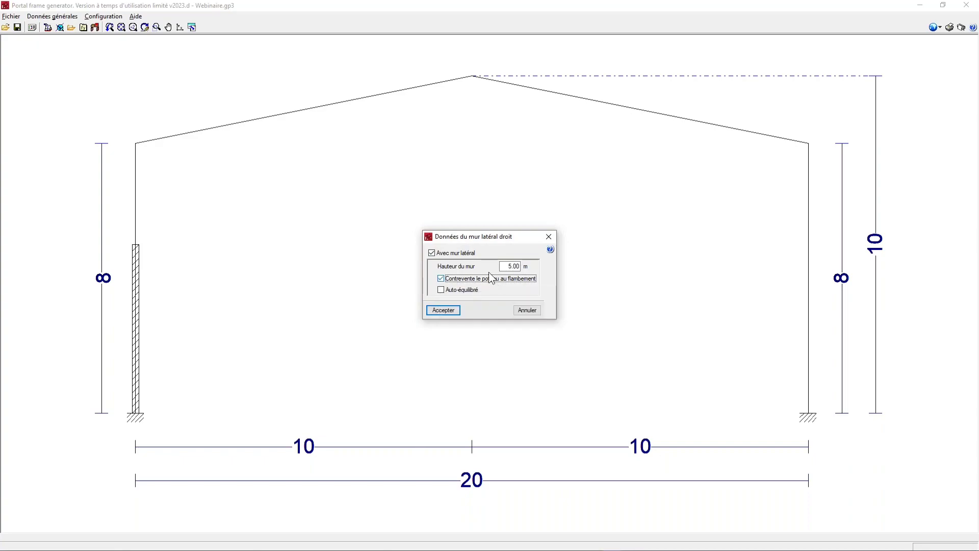
left_click(442, 290)
left_click(443, 310)
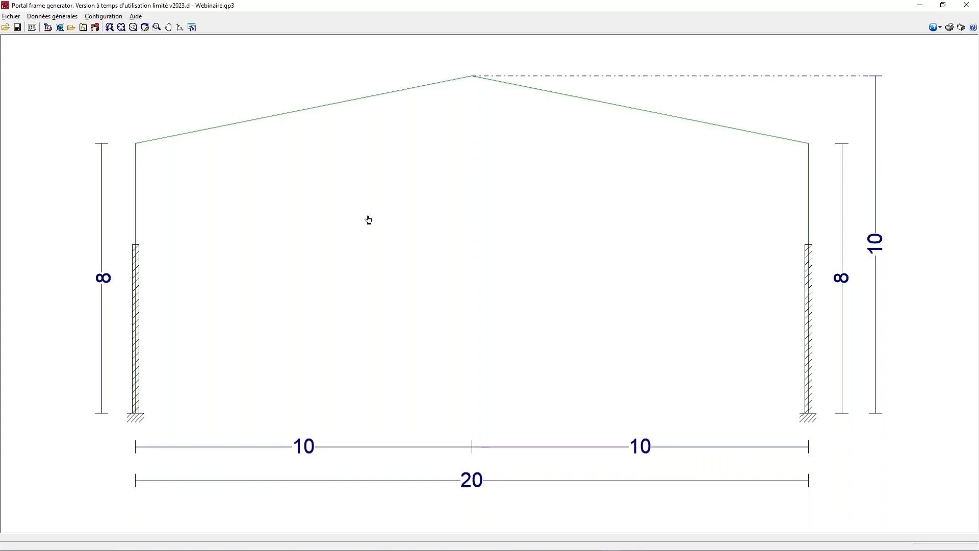
Set the general data to 5 bays spaced 6 m apart and enable both roof and side cladding
left_click(31, 28)
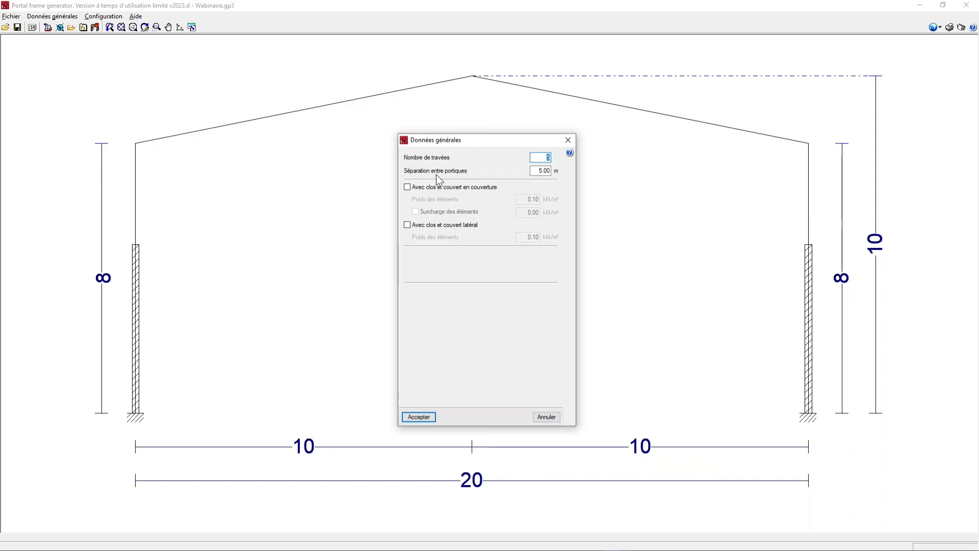
left_click_drag(532, 171, 561, 170)
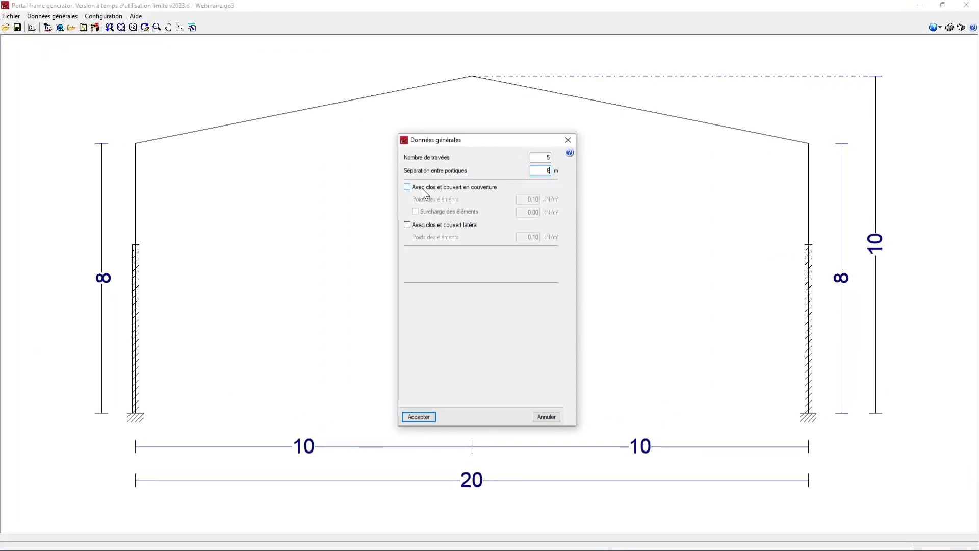
left_click(407, 187)
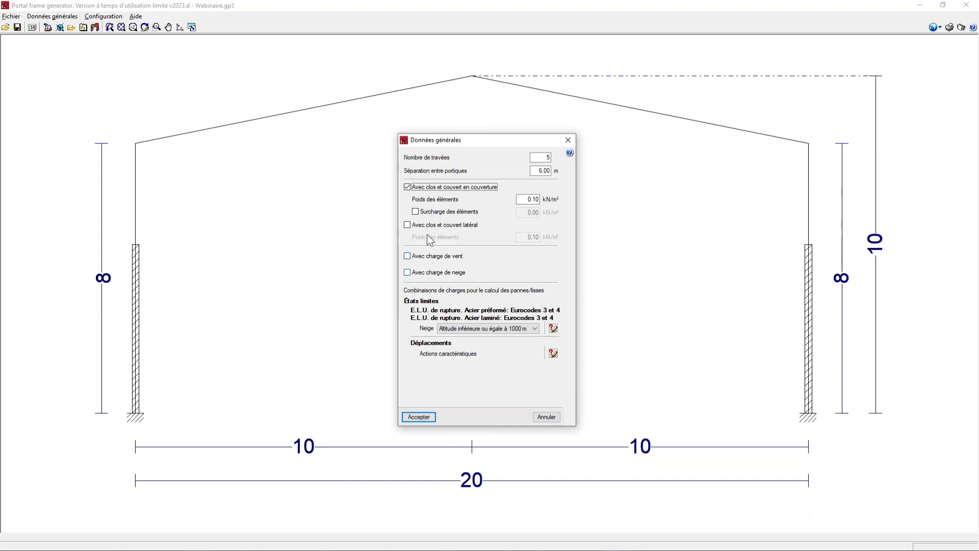
left_click(407, 187)
left_click(407, 225)
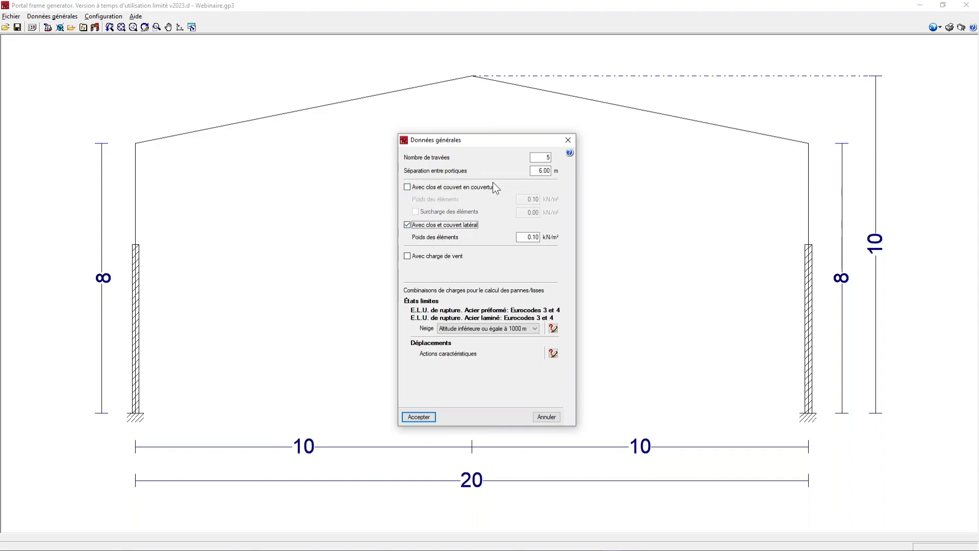
left_click_drag(498, 144, 495, 139)
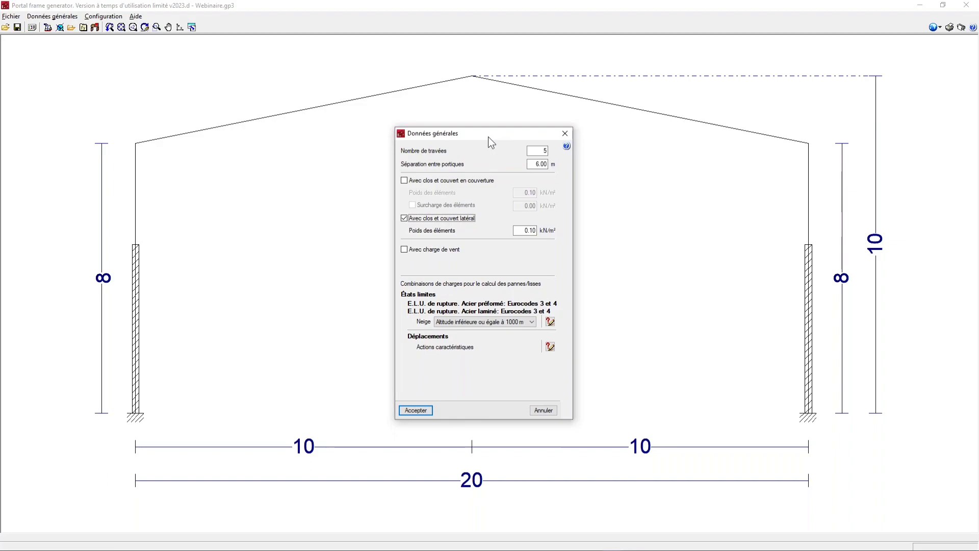
left_click(411, 181)
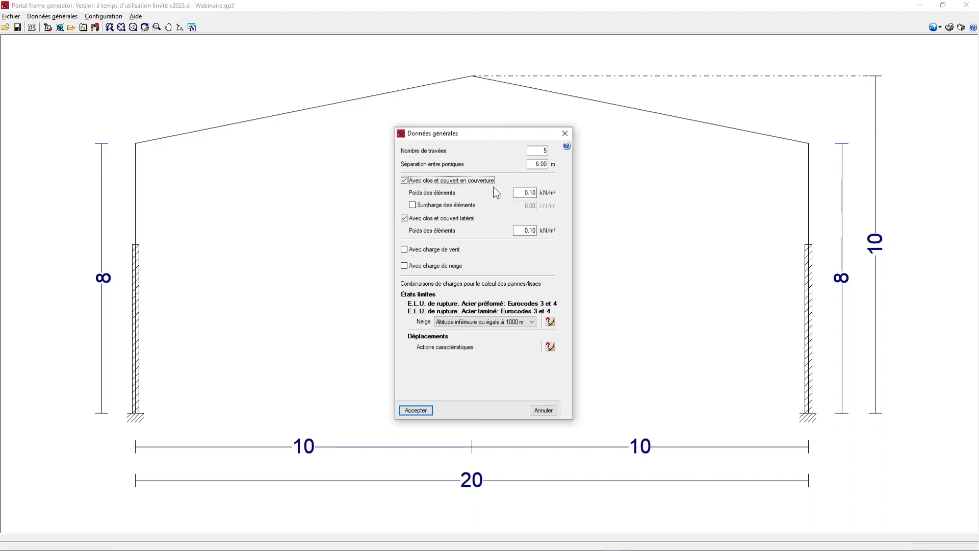
Set the roof cladding weight to 0.25 kN/m² and enable a roof element live load of 0.15 kN/m²
double_click(525, 194)
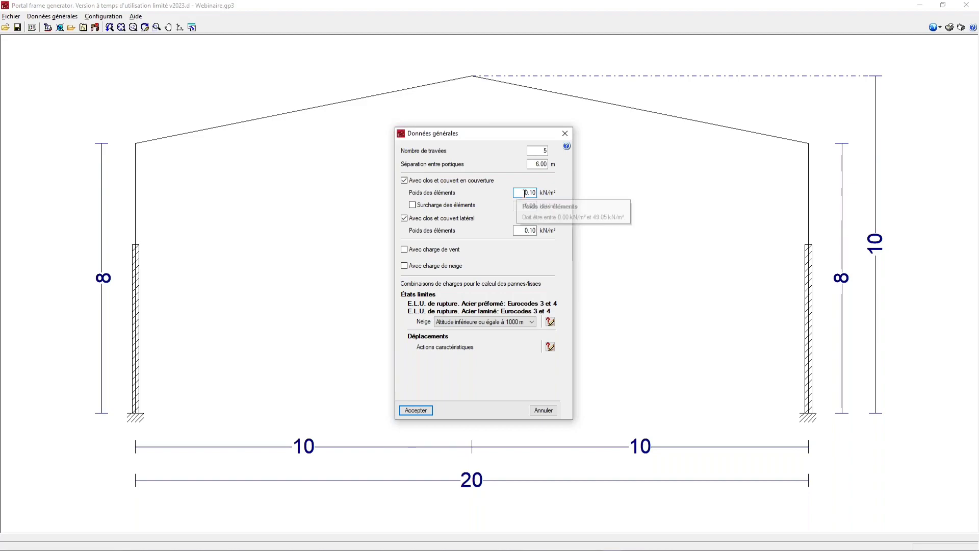
left_click(427, 205)
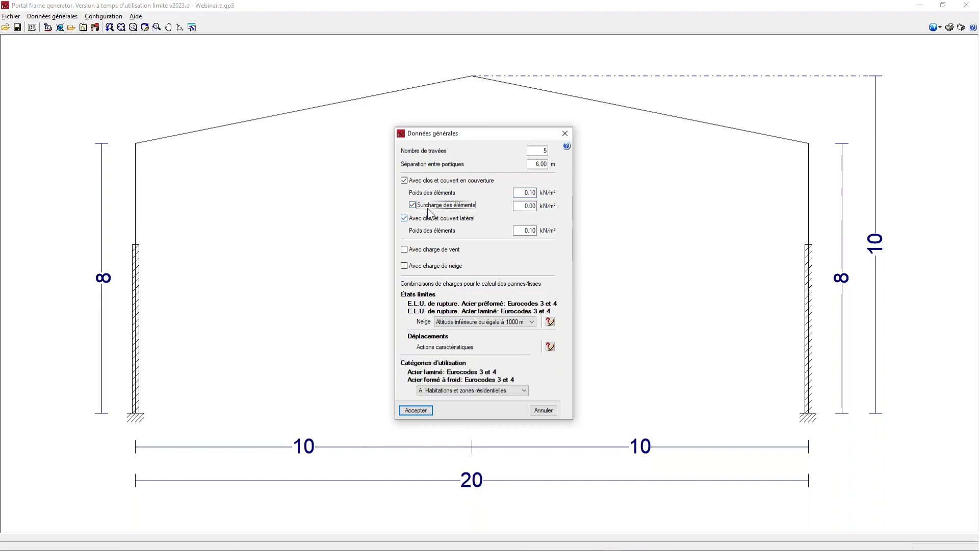
left_click(522, 206)
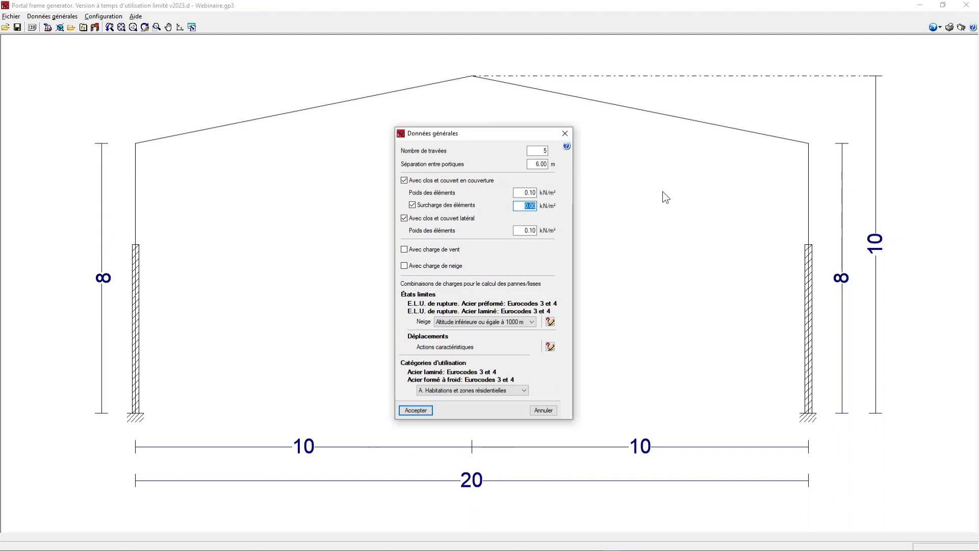
type("0")
left_click(523, 192)
type("0.25")
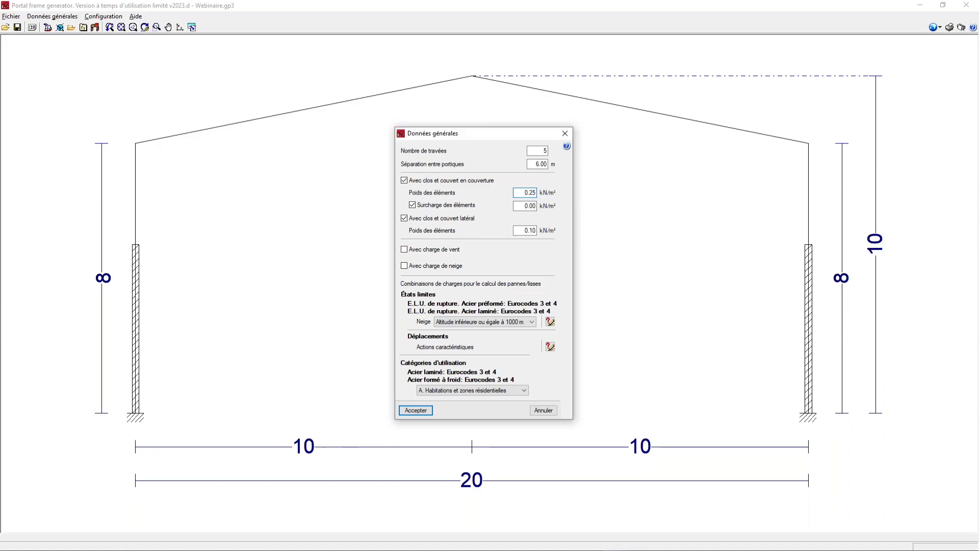
left_click(523, 206)
type("0.15")
Enable the wind load and select Algeria's RNV 99 as the calculation standard
left_click_drag(508, 130, 502, 121)
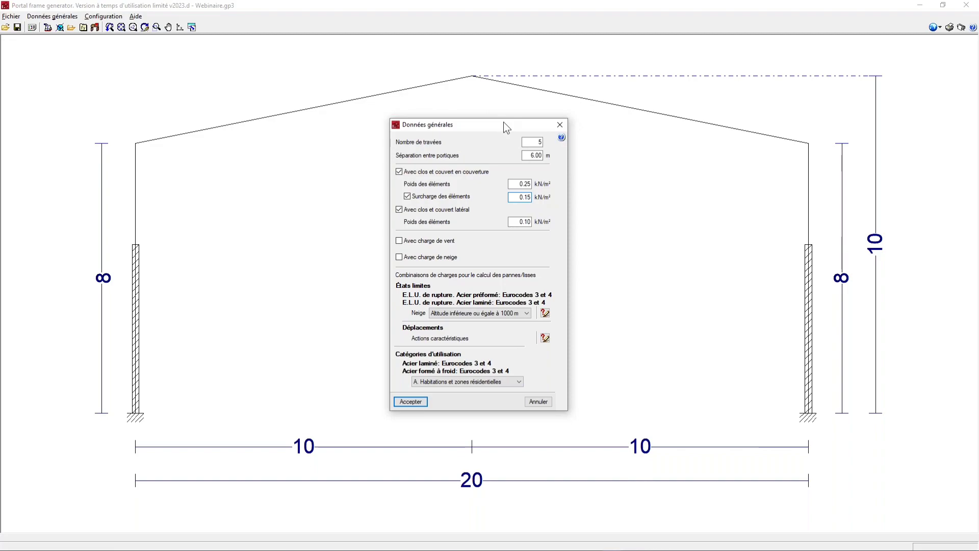
left_click(400, 241)
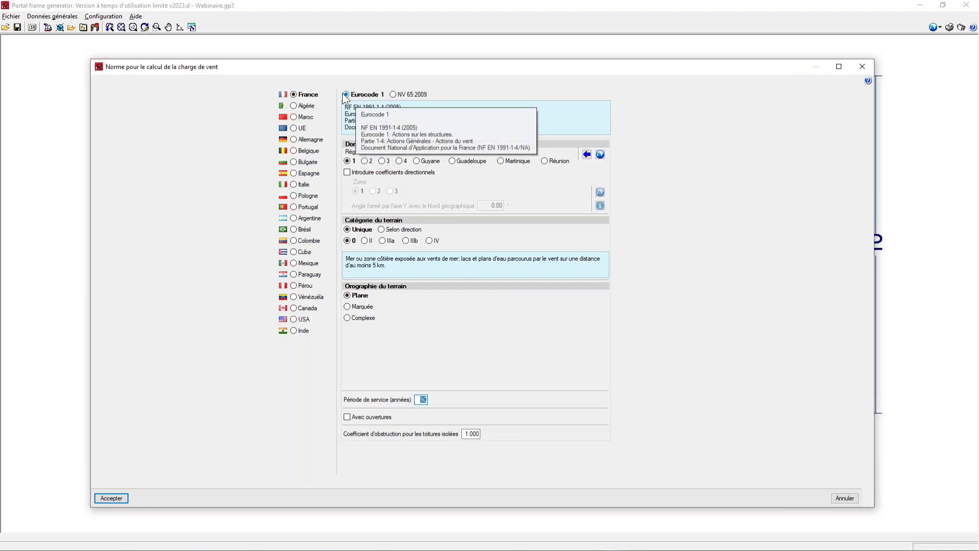
left_click(295, 107)
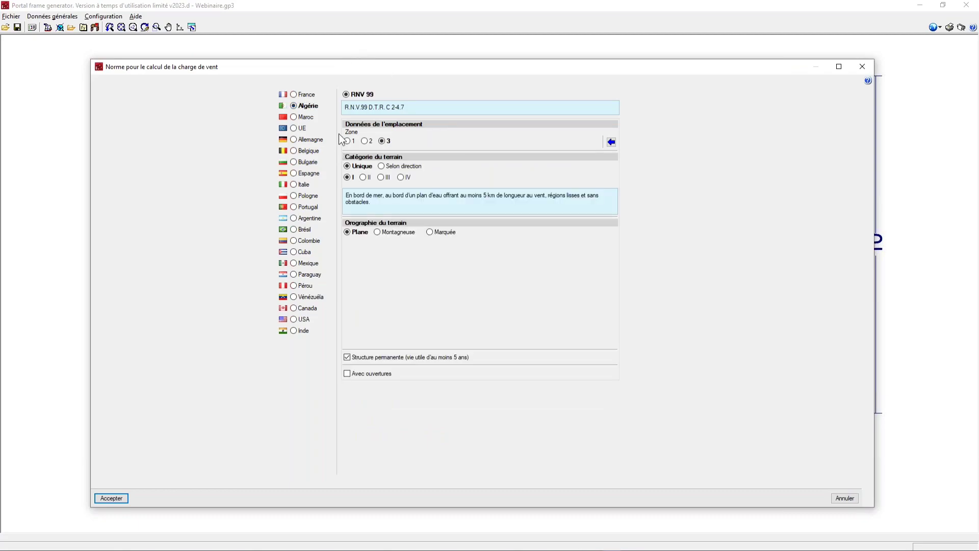
Set the wind zone by province, choosing Alger with zone 1
mouse_move(355, 147)
left_click(610, 142)
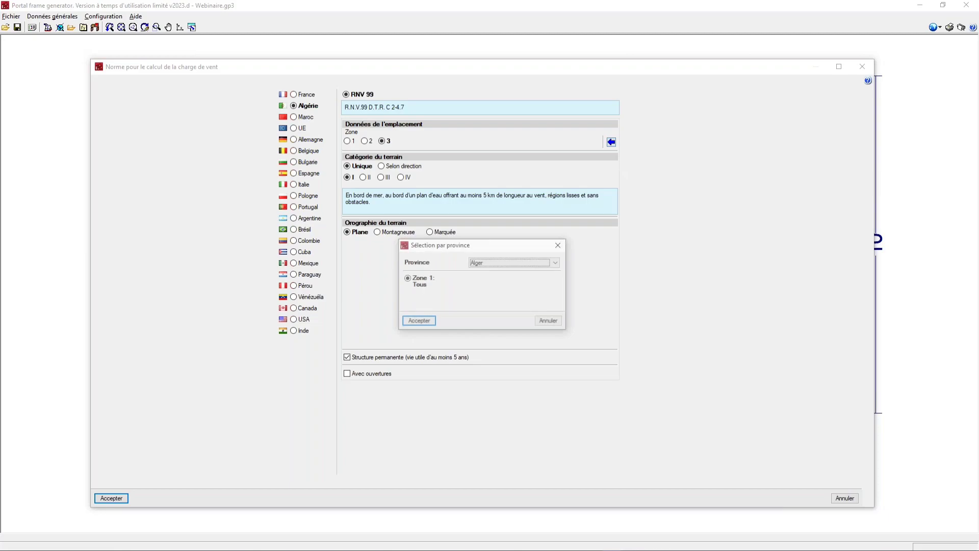
left_click(556, 230)
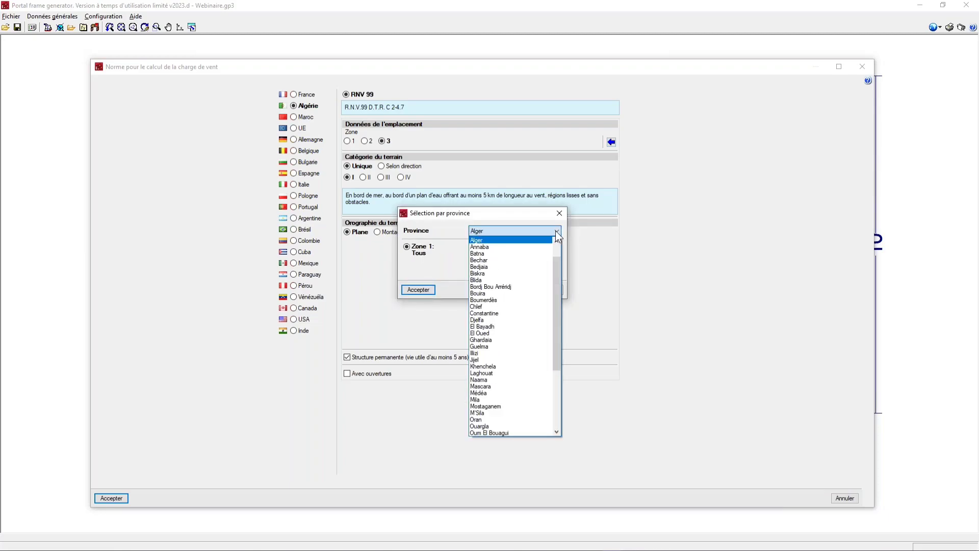
scroll(515, 289, "down", 1)
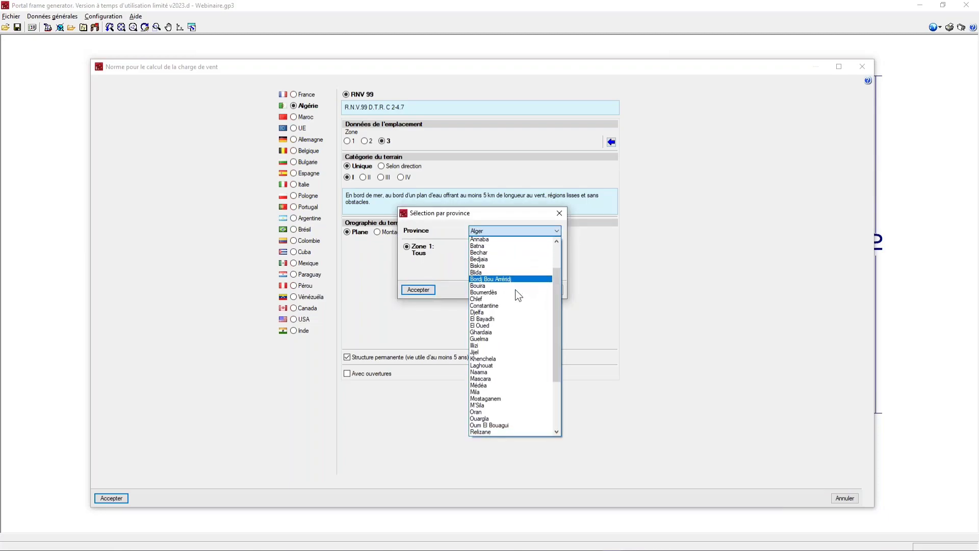
scroll(515, 296, "down", 1)
scroll(515, 289, "down", 2)
left_click(556, 231)
key("Return")
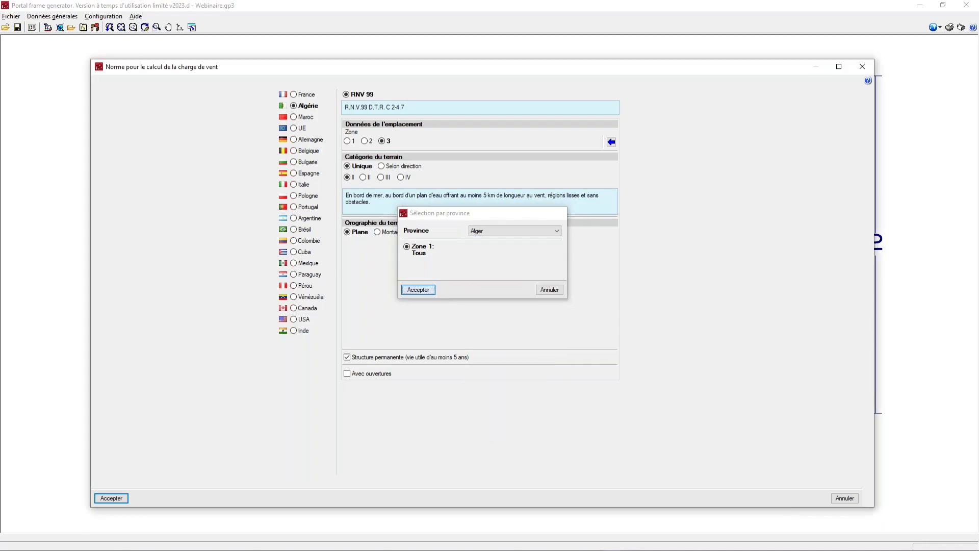
key("Return")
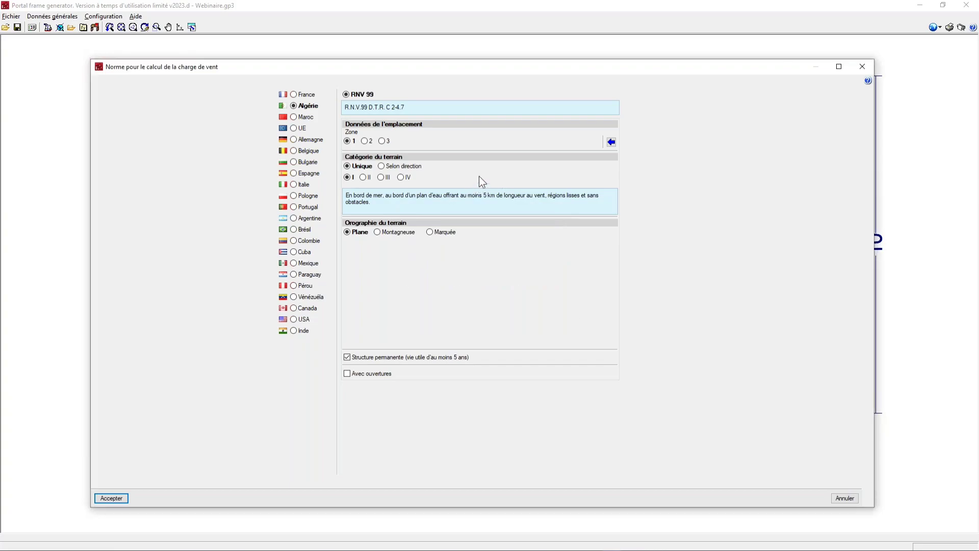
Set the wind load's terrain category to II
left_click(363, 177)
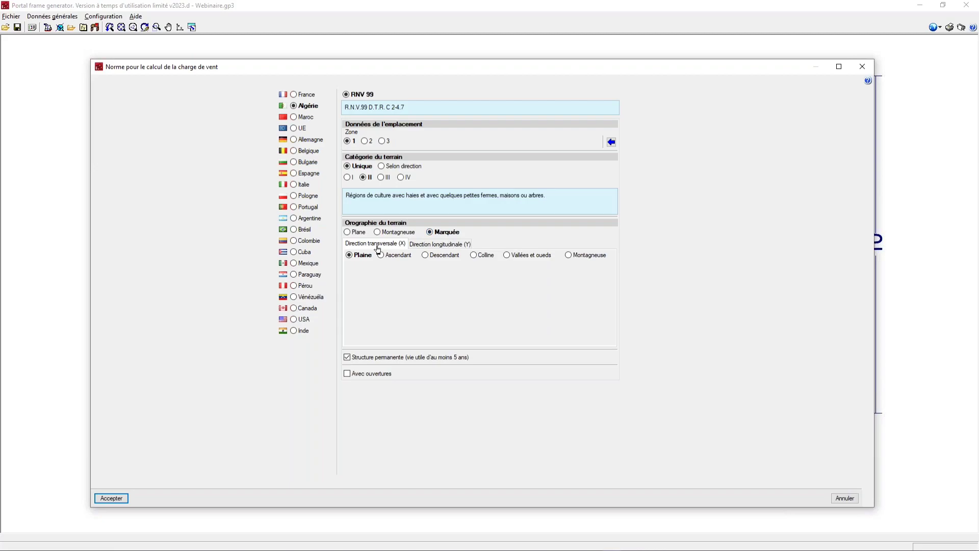
Try a marked orography with a hill in the transverse direction, and return the terrain to plane
left_click(472, 255)
left_click(473, 255)
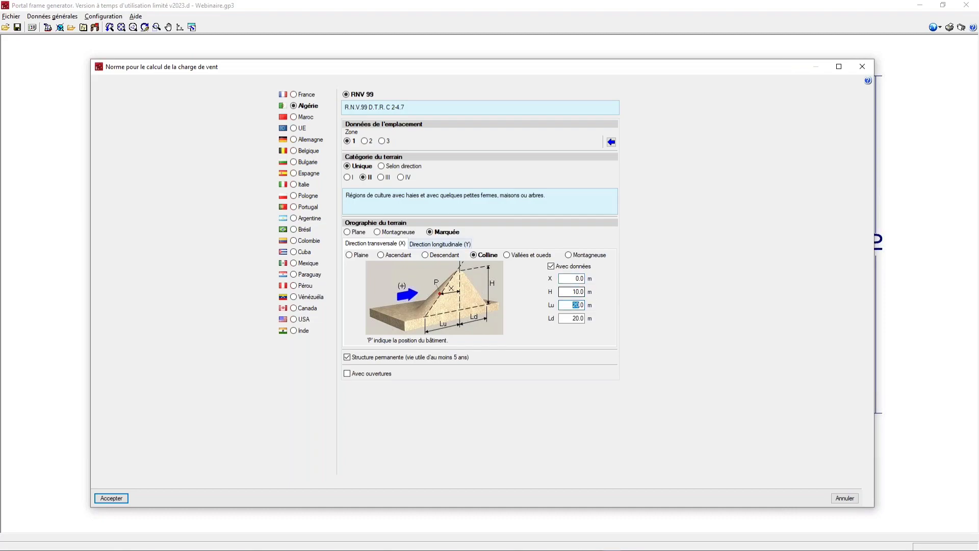
left_click(434, 244)
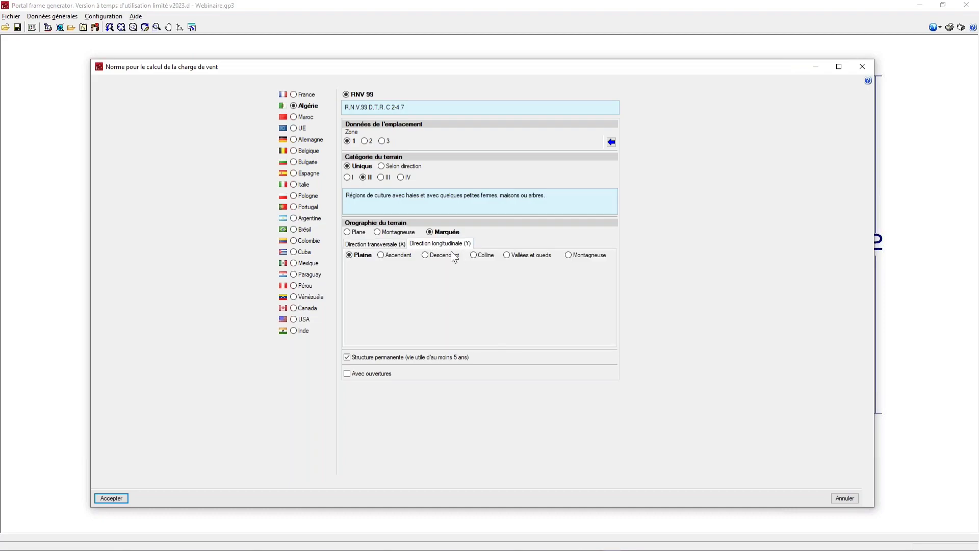
left_click(429, 254)
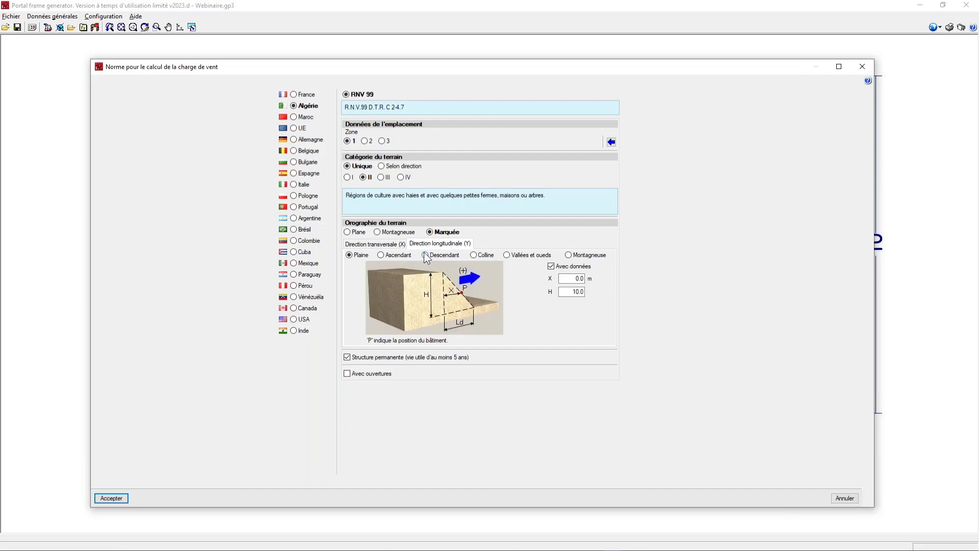
left_click(348, 232)
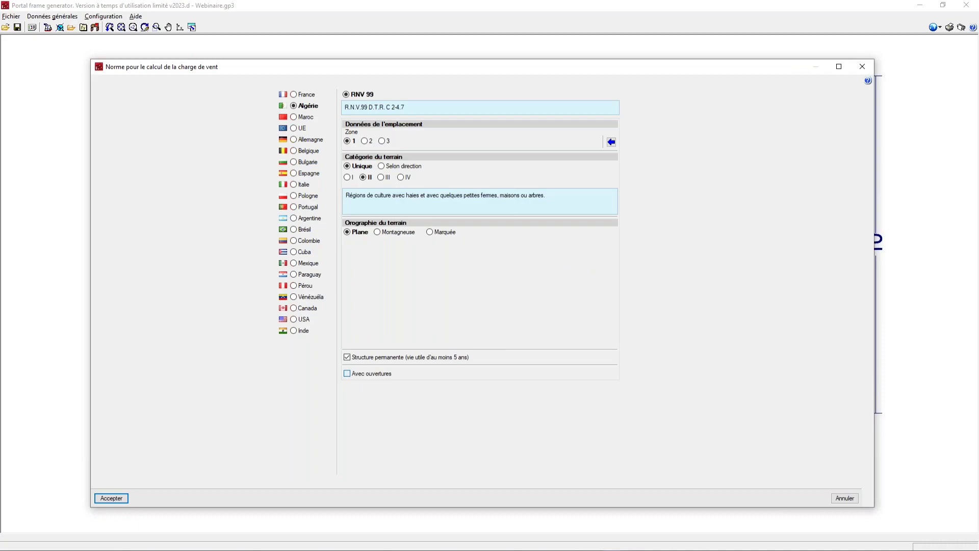
Try adding a 3.00 by 3.00 m opening to façade Frontale (4) after consulting the opening layout diagram, and discard it
left_click(347, 373)
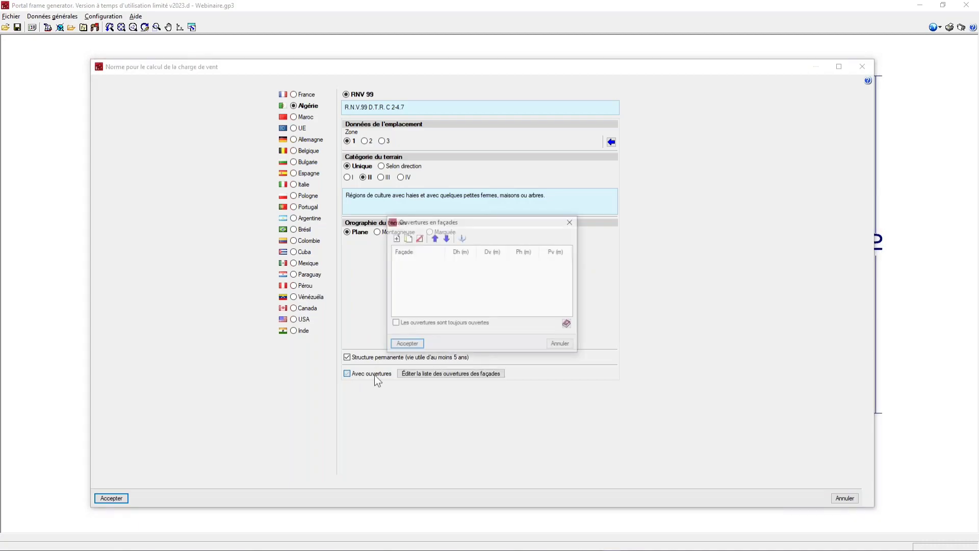
left_click_drag(461, 213, 425, 199)
left_click(434, 214)
left_click_drag(493, 173, 658, 155)
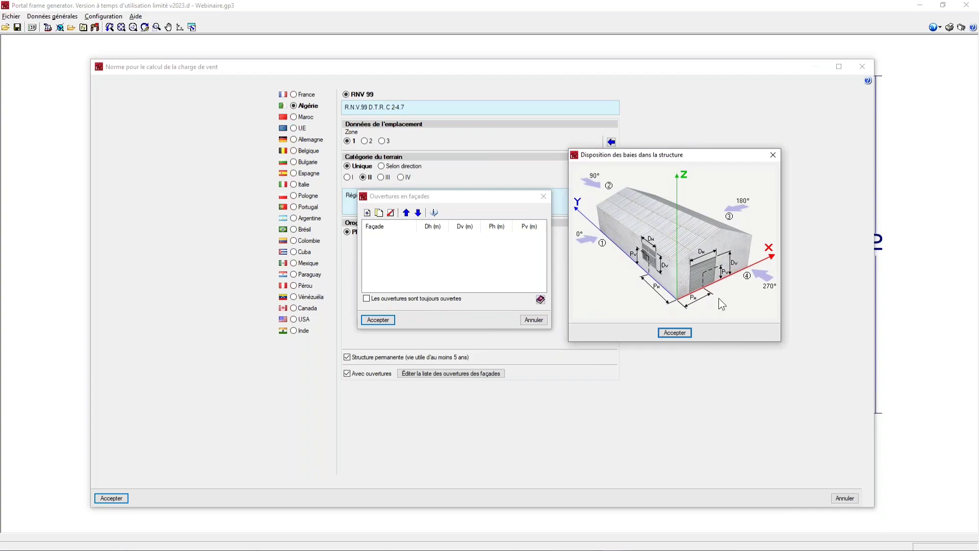
left_click(675, 332)
left_click(367, 212)
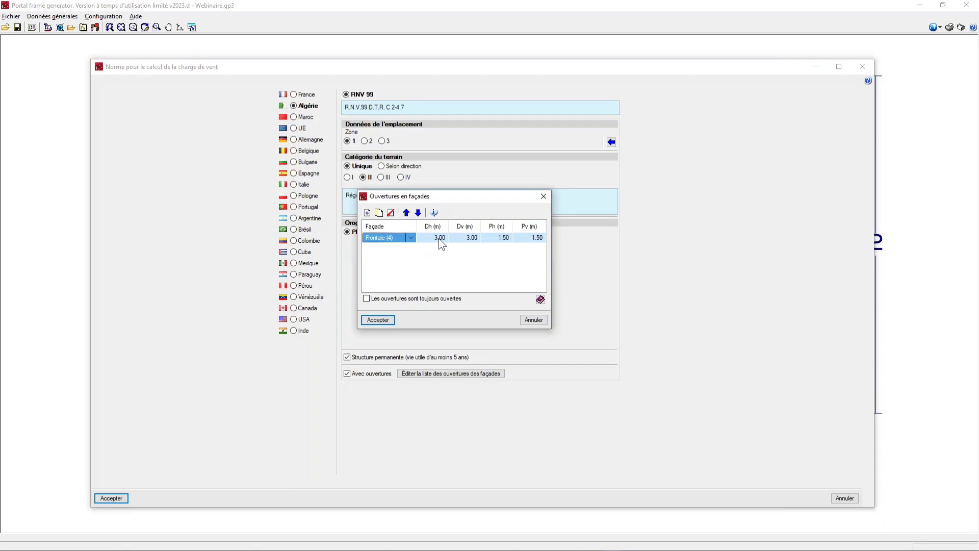
left_click(530, 320)
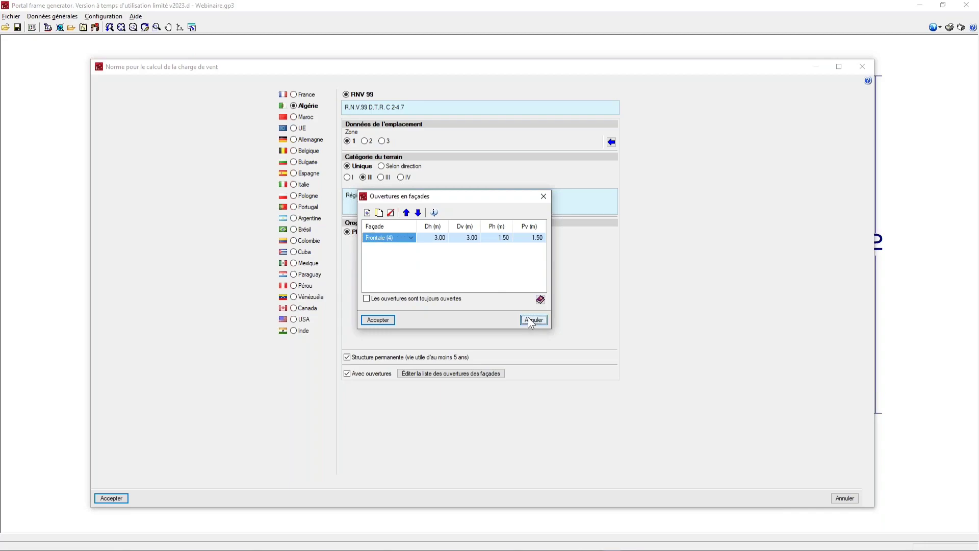
Accept the wind settings and enable a generic snow load with a surface load of 0.4 kN/m²
left_click(122, 499)
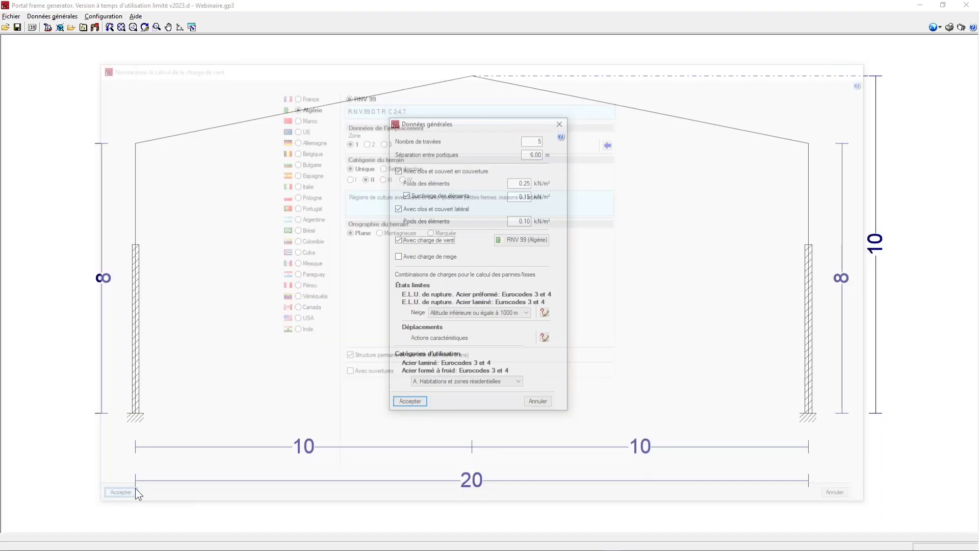
left_click(398, 257)
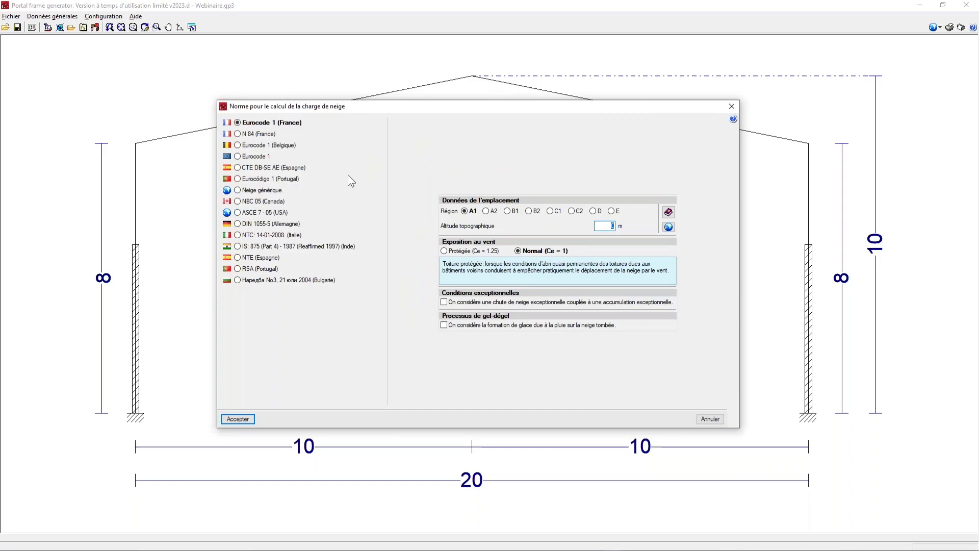
left_click(255, 192)
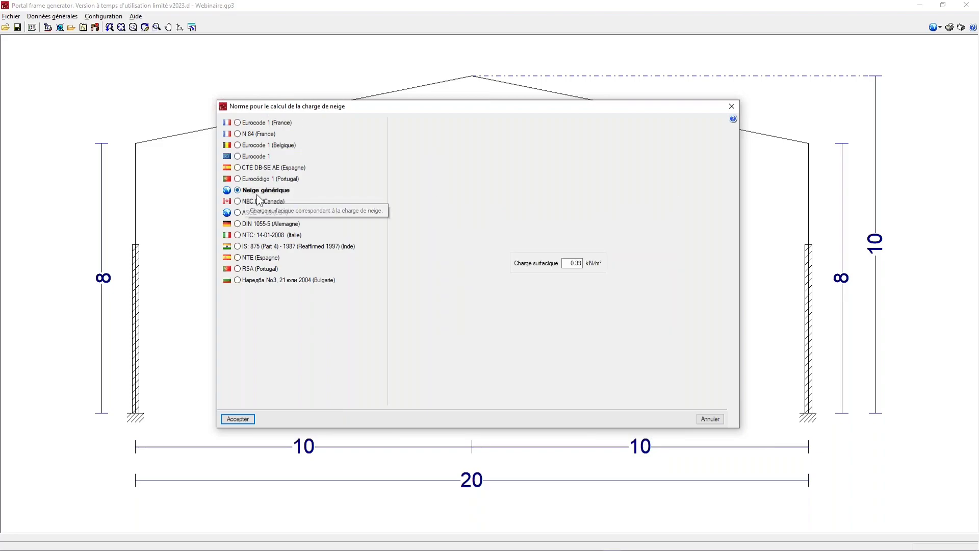
double_click(570, 263)
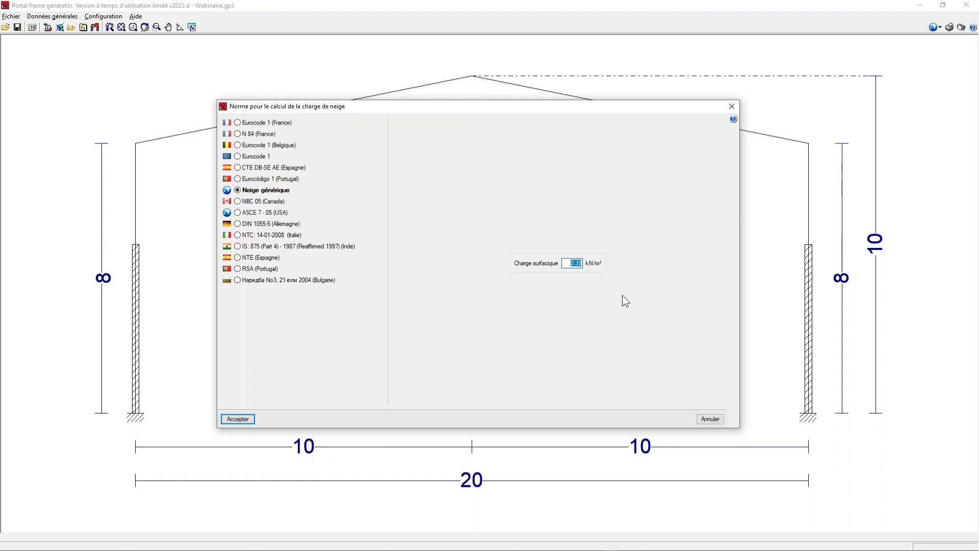
key("BackSpace")
type("0.4")
left_click(250, 419)
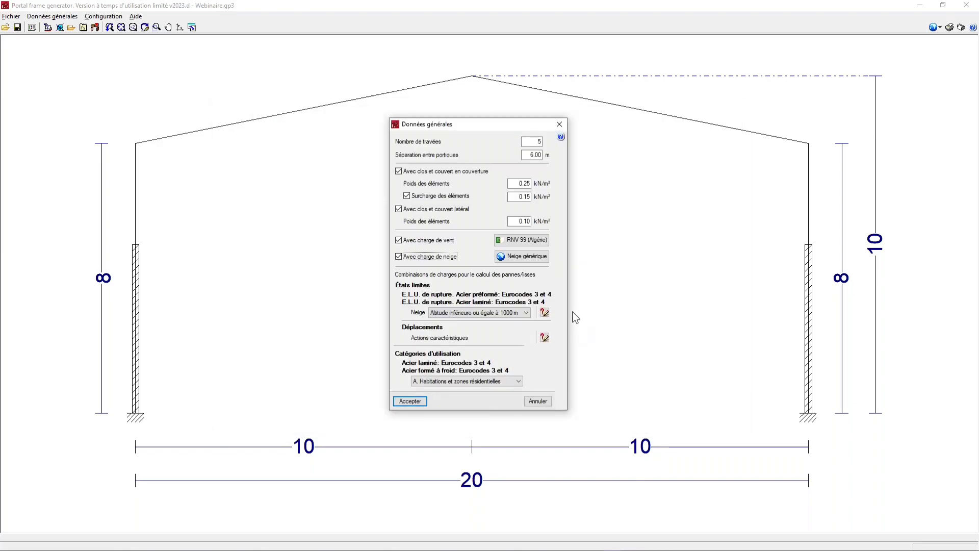
Examine the ultimate limit state combination report with its safety and combination coefficients, check the available export formats, and close it
left_click_drag(495, 122, 488, 112)
left_click(538, 306)
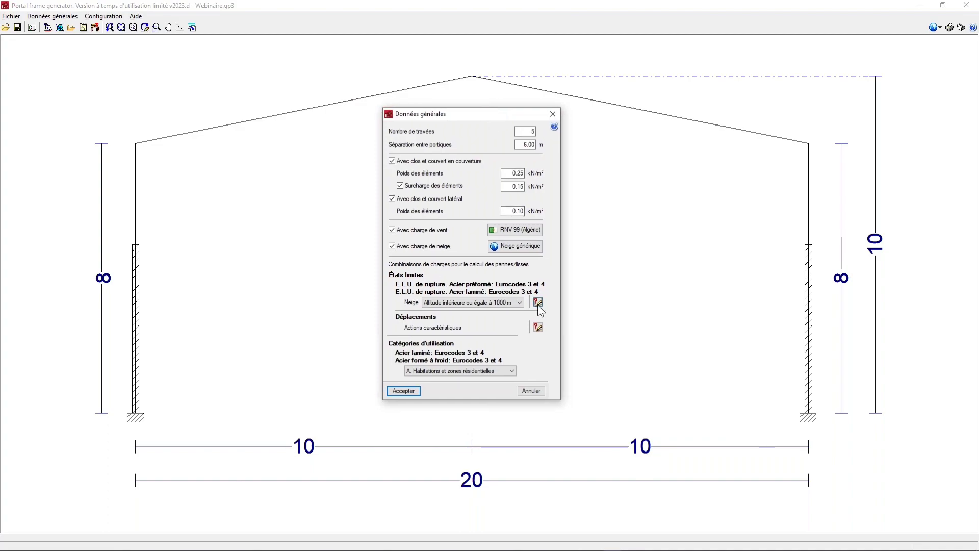
left_click(537, 306)
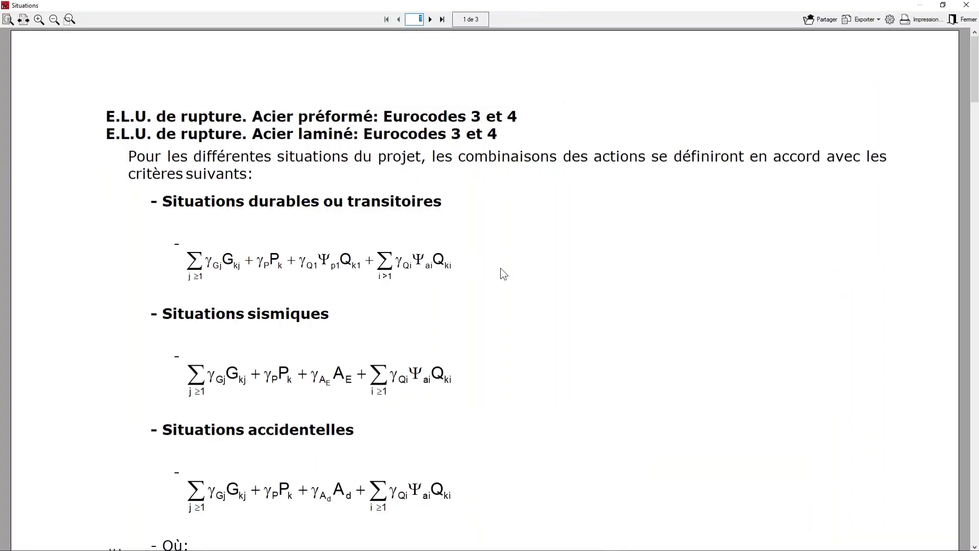
scroll(492, 270, "down", 3)
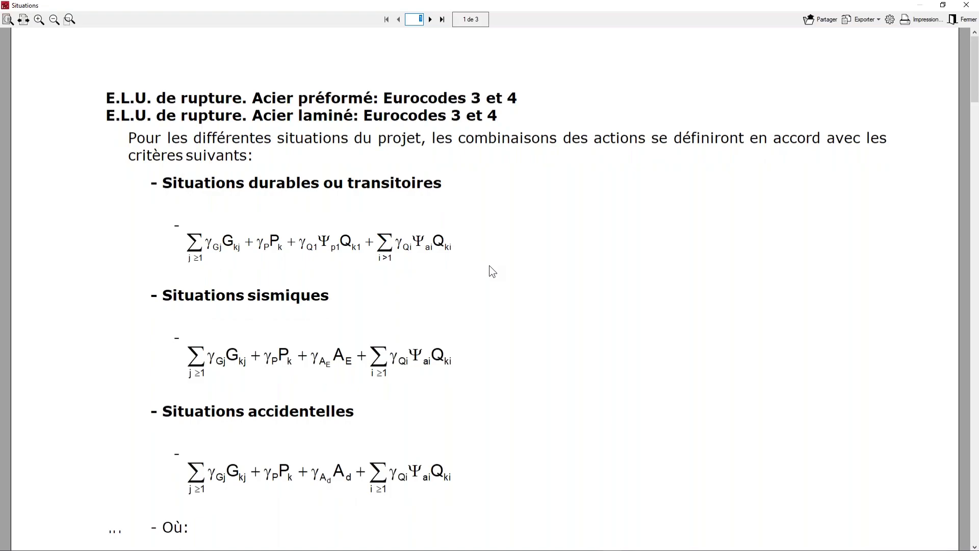
scroll(360, 374, "down", 1)
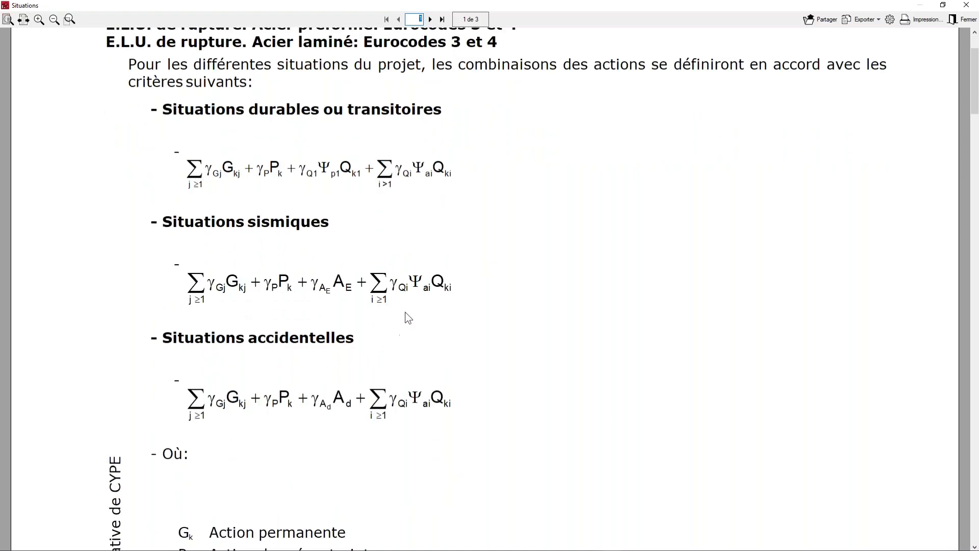
scroll(424, 320, "down", 2)
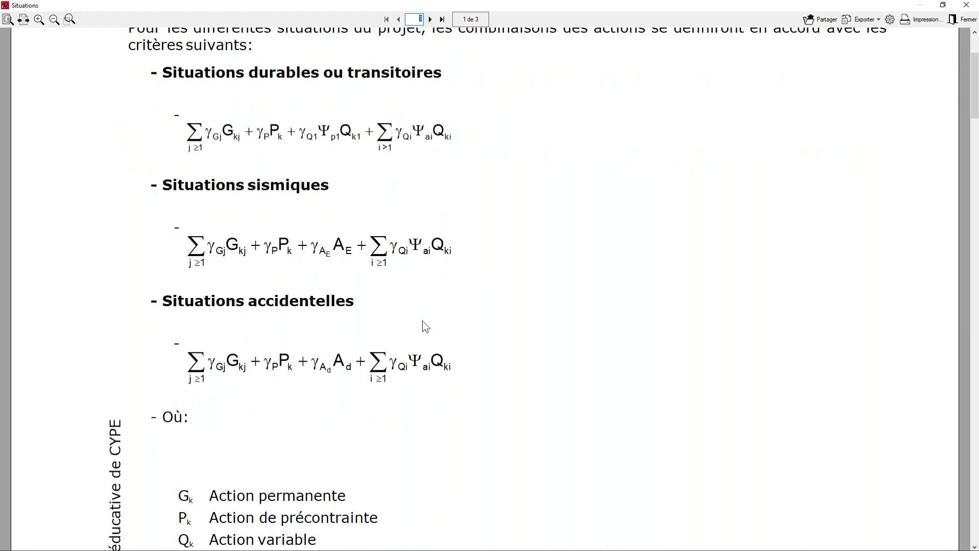
scroll(426, 327, "down", 20)
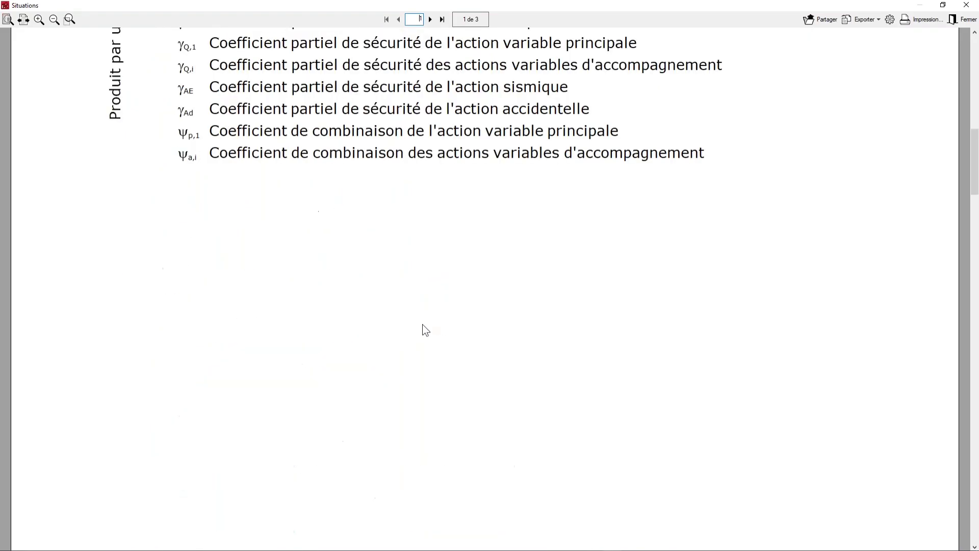
scroll(426, 331, "down", 12)
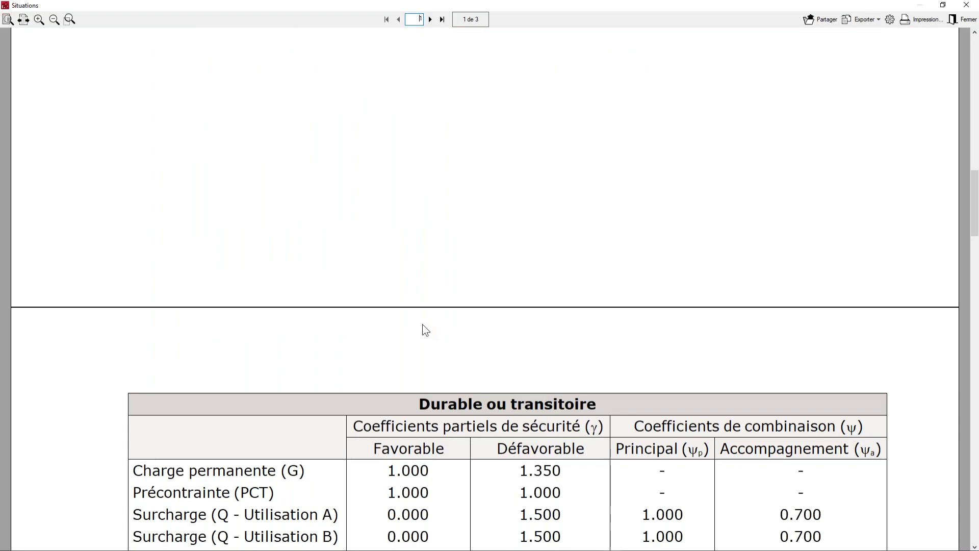
scroll(423, 324, "down", 4)
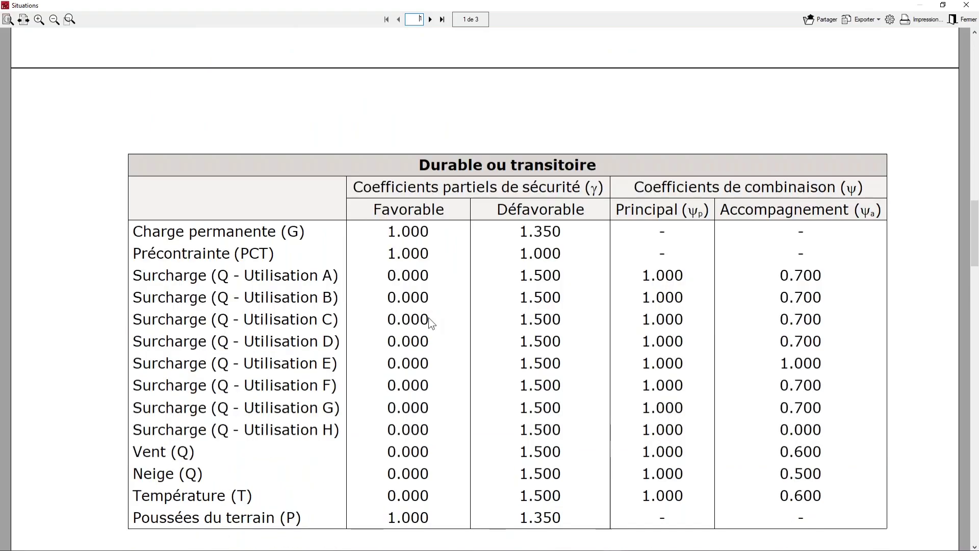
scroll(429, 321, "down", 1)
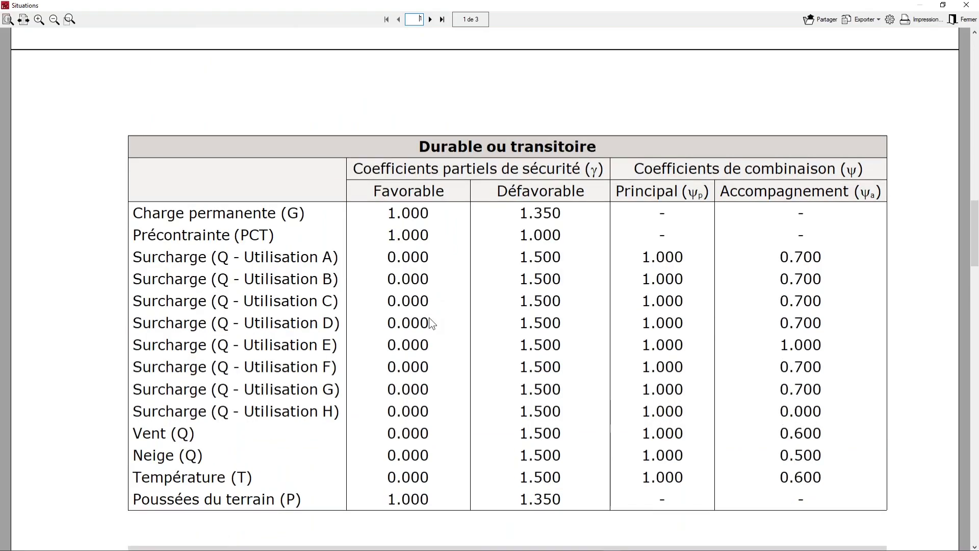
scroll(432, 320, "down", 3)
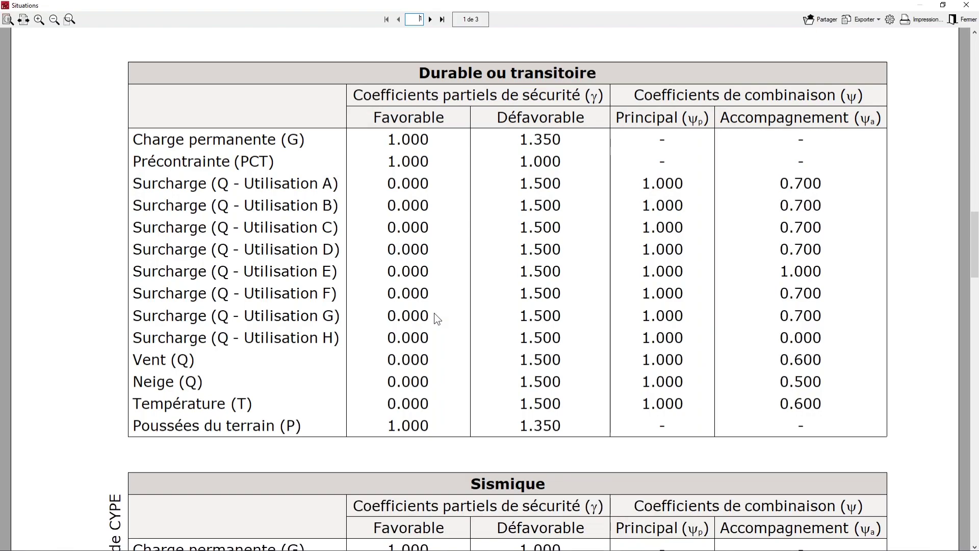
scroll(437, 317, "down", 4)
scroll(439, 294, "down", 15)
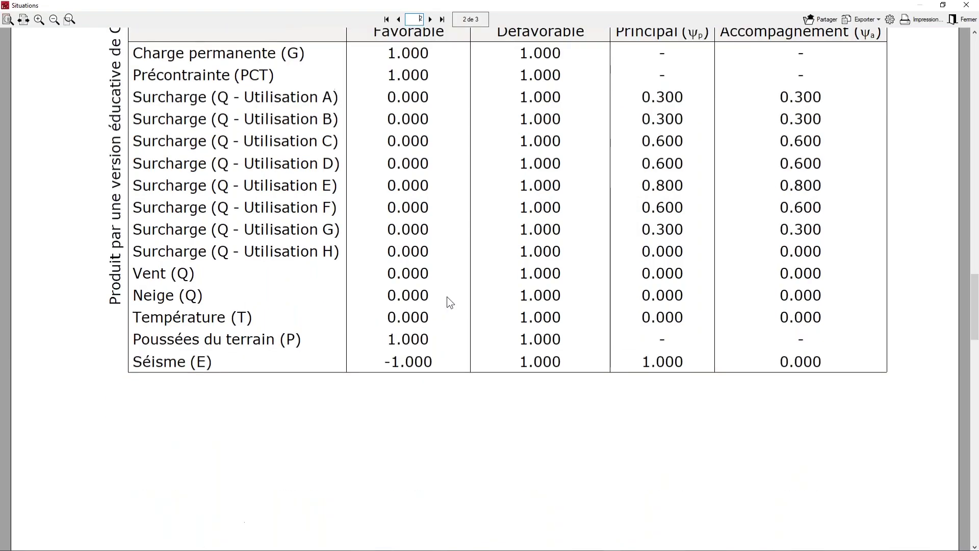
scroll(446, 303, "down", 15)
left_click(875, 20)
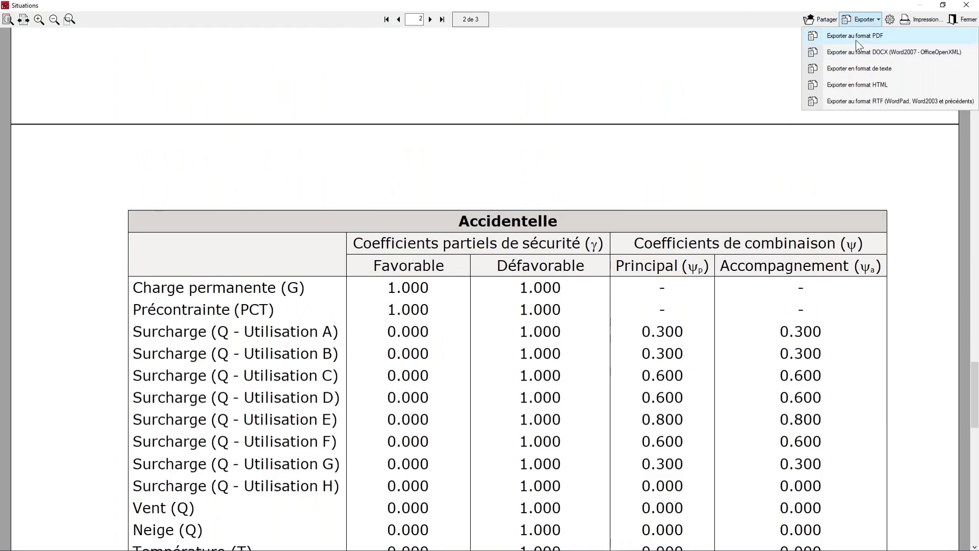
left_click(874, 20)
left_click(929, 20)
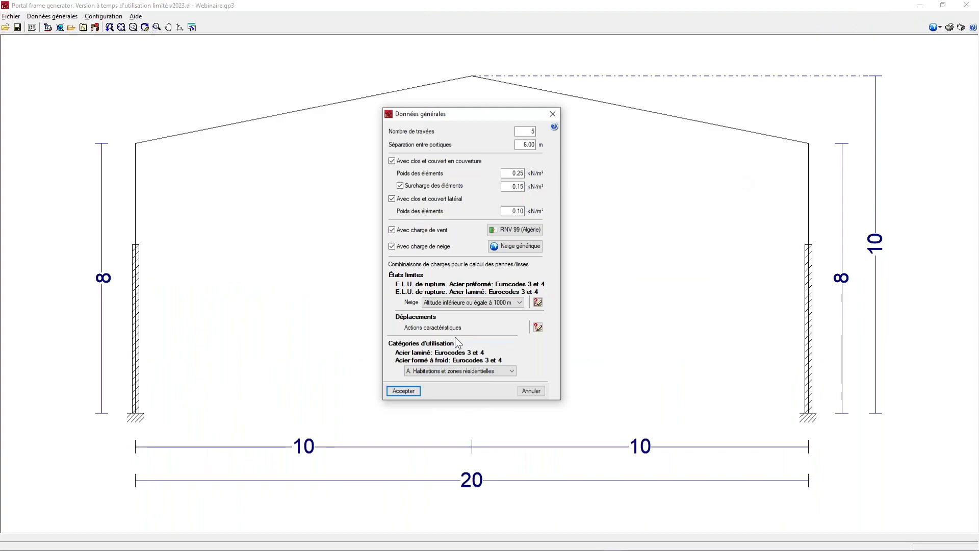
Keep usage category A (Habitations et zones résidentielles) and accept the general data
left_click(484, 371)
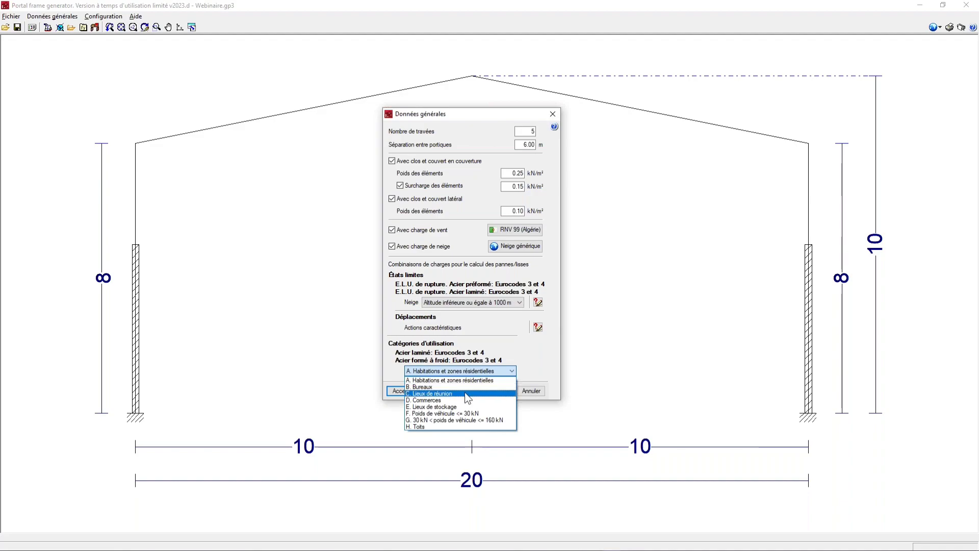
left_click(499, 372)
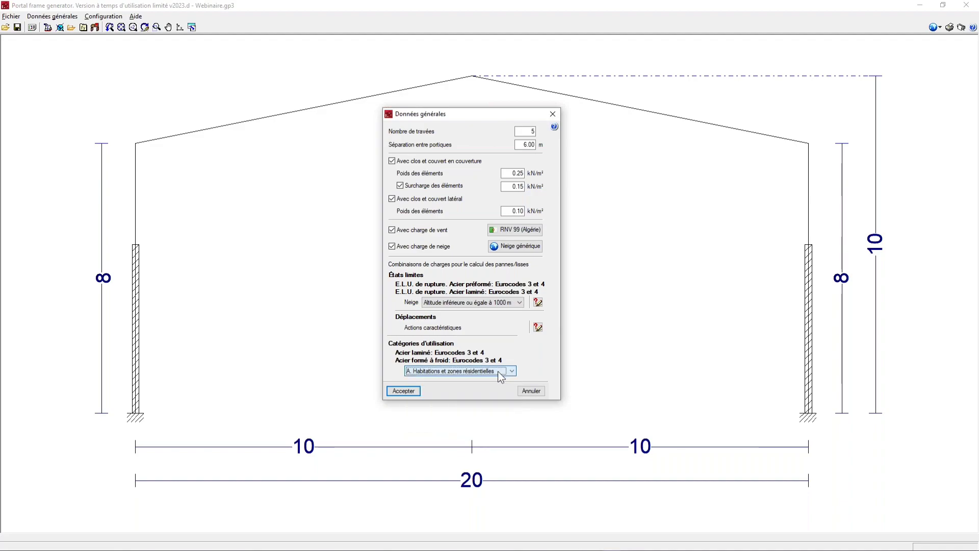
left_click(418, 391)
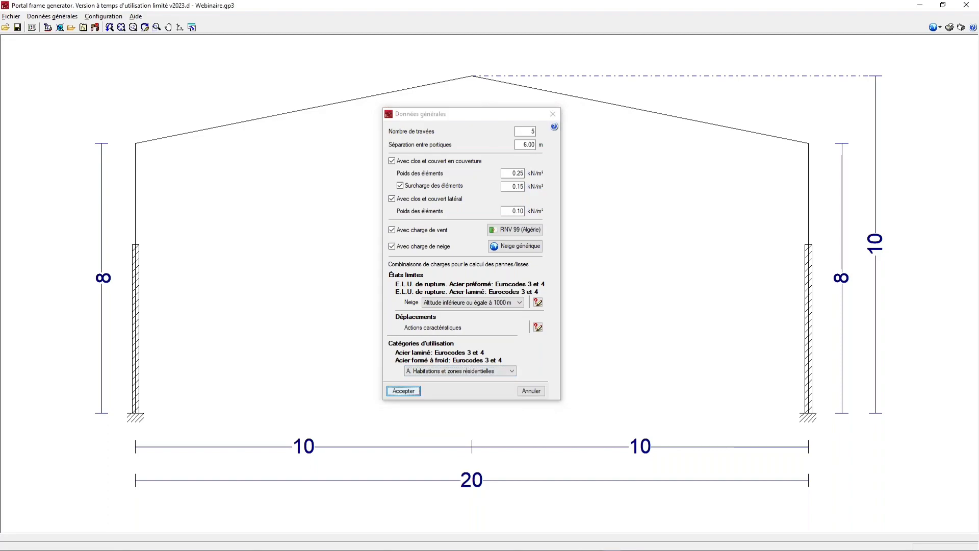
Open the purlin design data for editing and choose a deflection limit of L / 250
left_click(48, 28)
left_click_drag(487, 251, 483, 236)
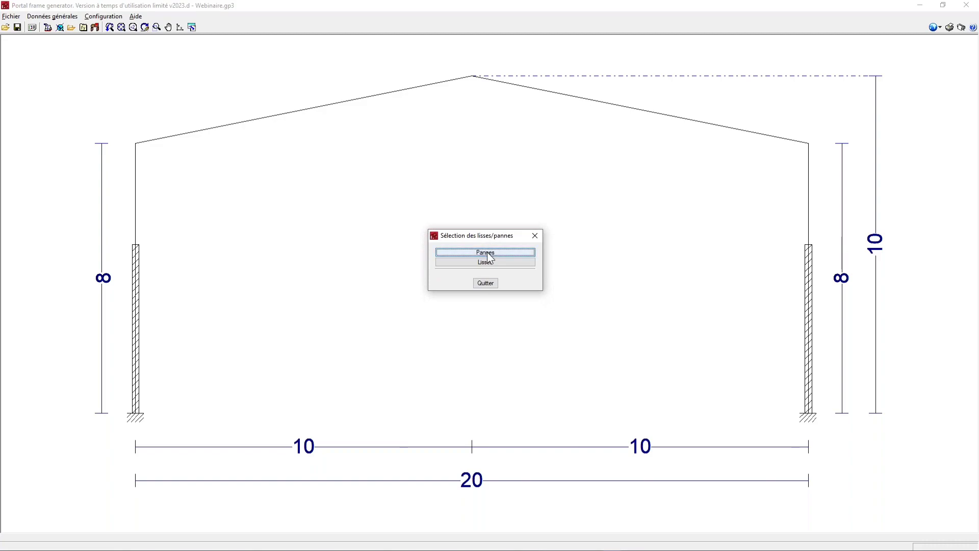
left_click(488, 253)
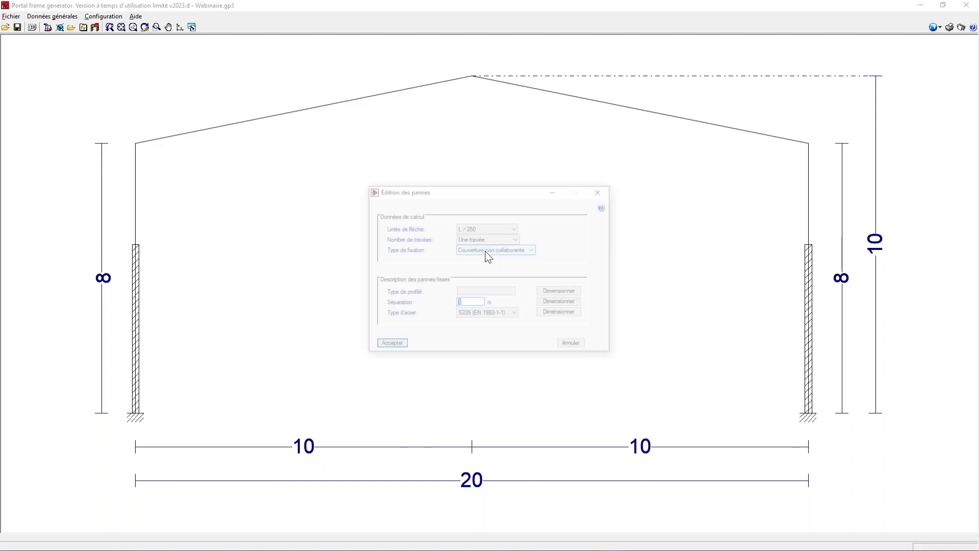
left_click_drag(473, 188, 468, 183)
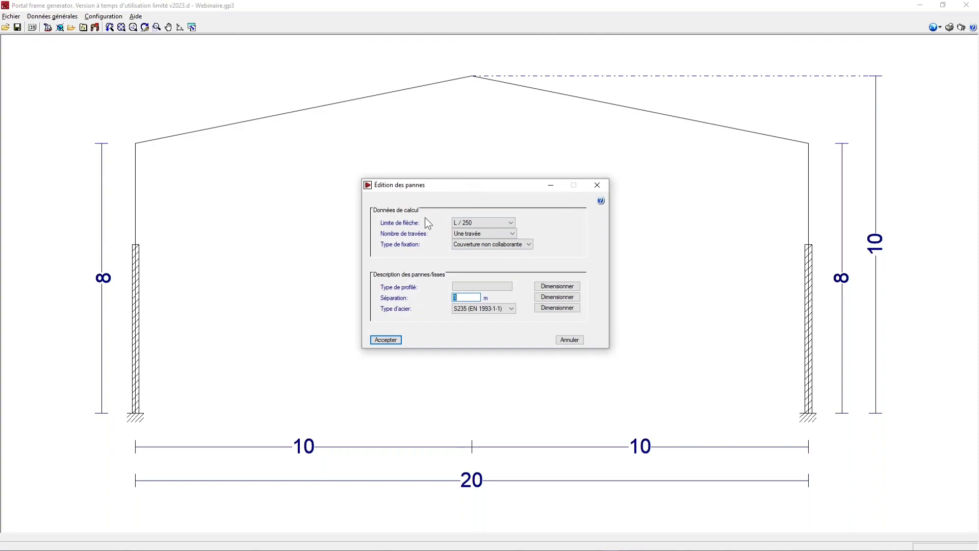
left_click(510, 223)
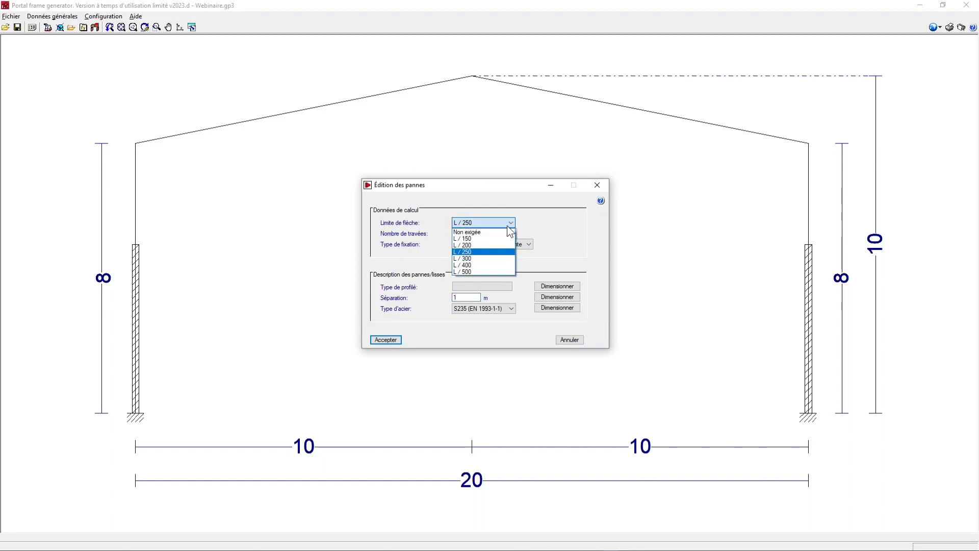
left_click(475, 252)
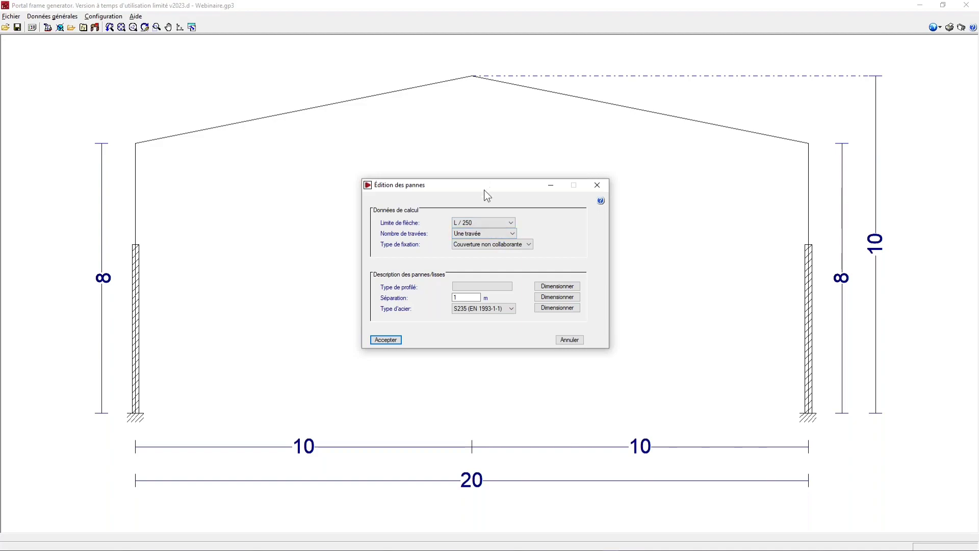
Keep the purlins on a single span (Une travée) and set their fixing type to Fixation rigide
left_click_drag(477, 185, 473, 181)
left_click(508, 229)
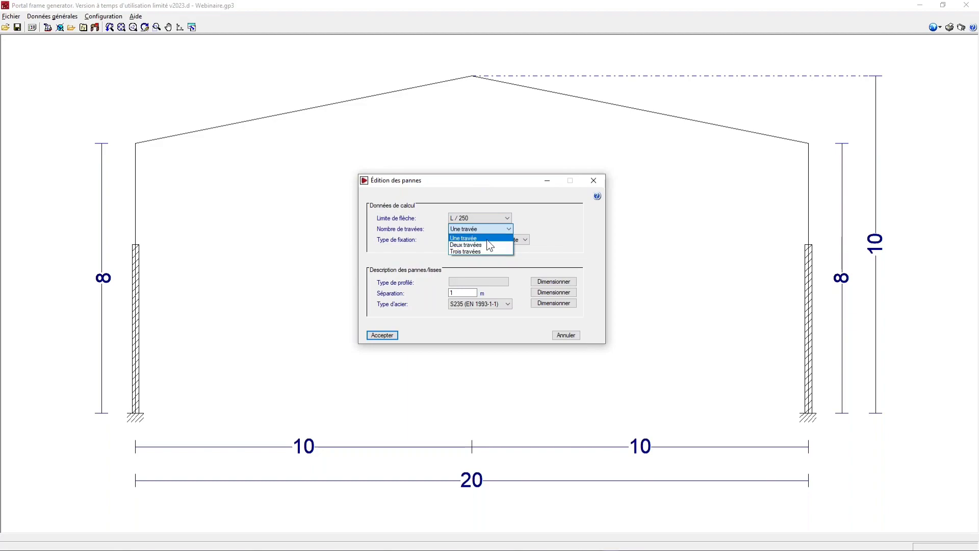
left_click(487, 238)
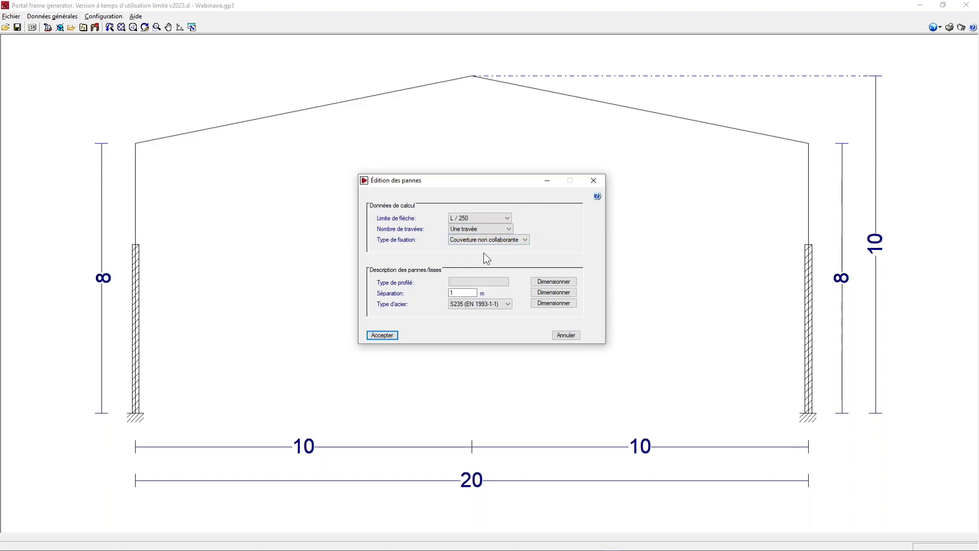
left_click(513, 241)
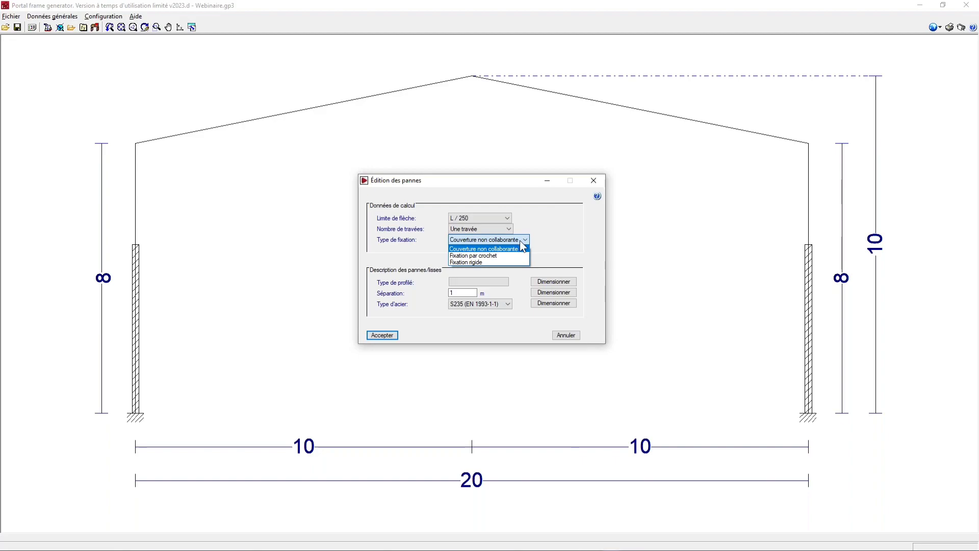
left_click(473, 262)
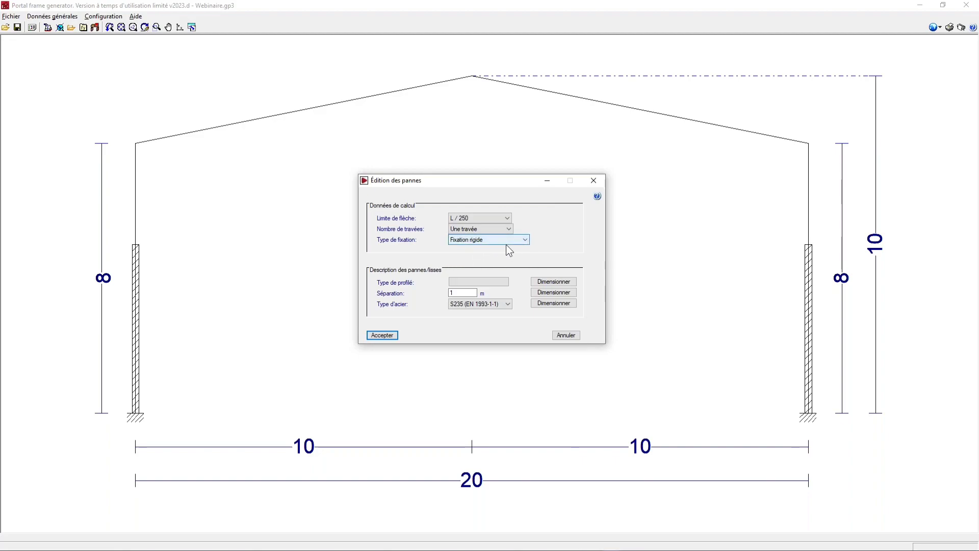
mouse_move(508, 181)
left_mouse_down()
mouse_move(498, 167)
mouse_move(505, 184)
left_mouse_up()
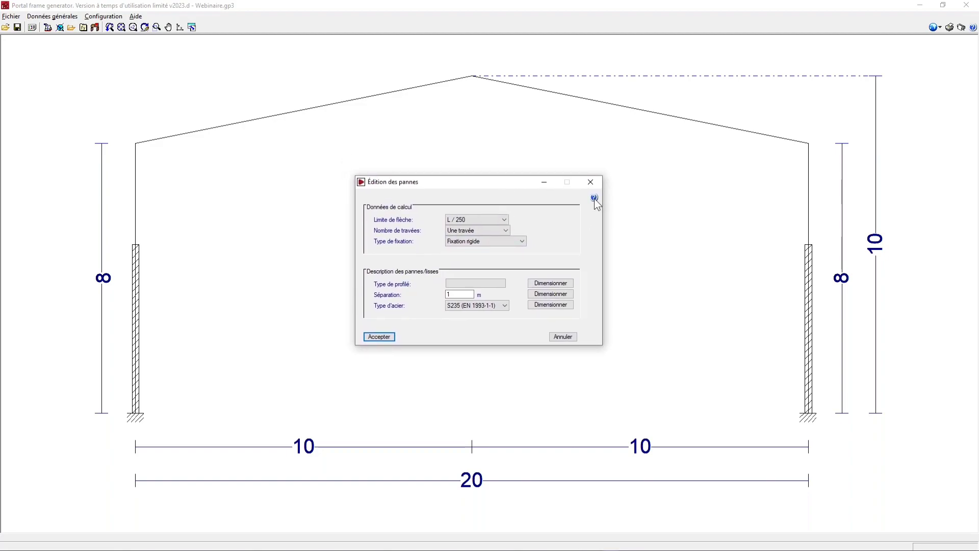
Read the contextual help on the purlin fixing types and dismiss it
left_click(595, 197)
left_click(402, 245)
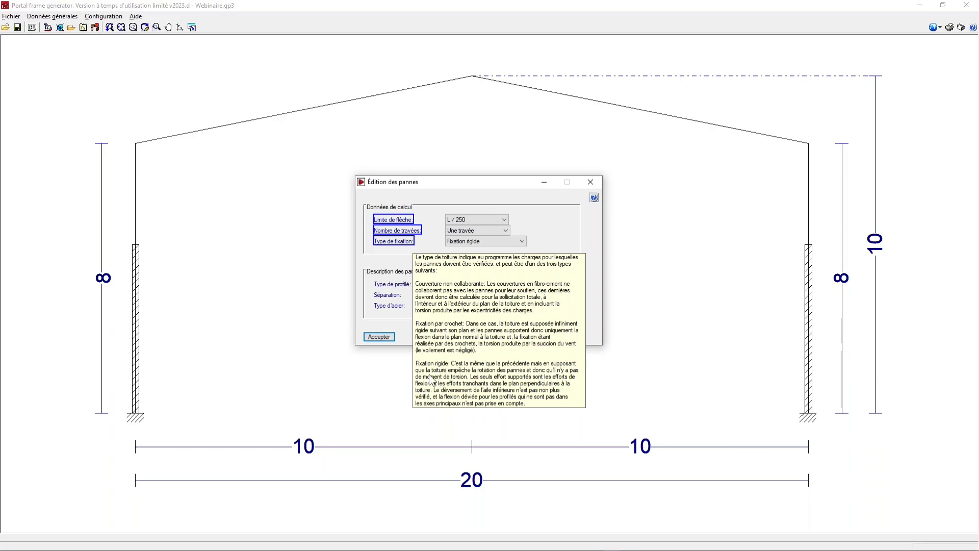
left_click(545, 240)
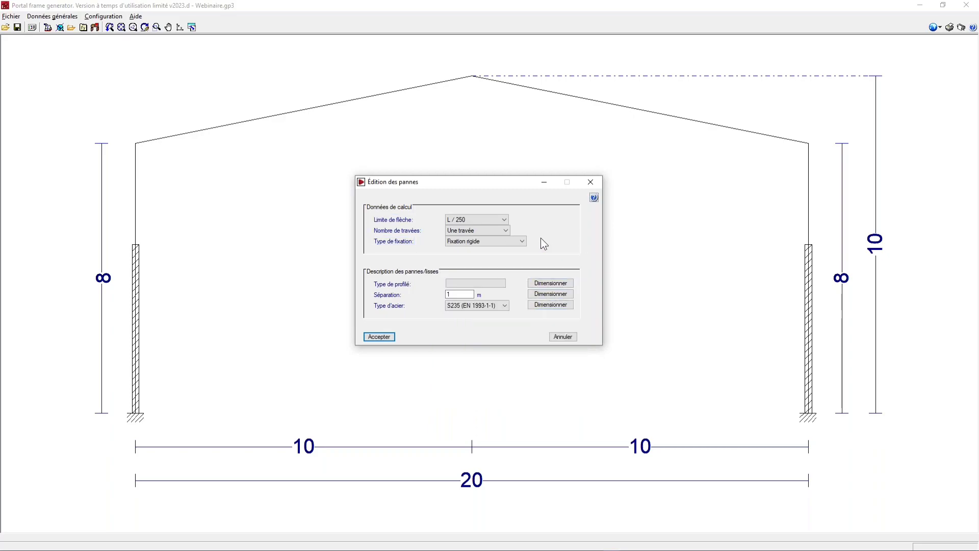
left_click_drag(512, 182, 503, 172)
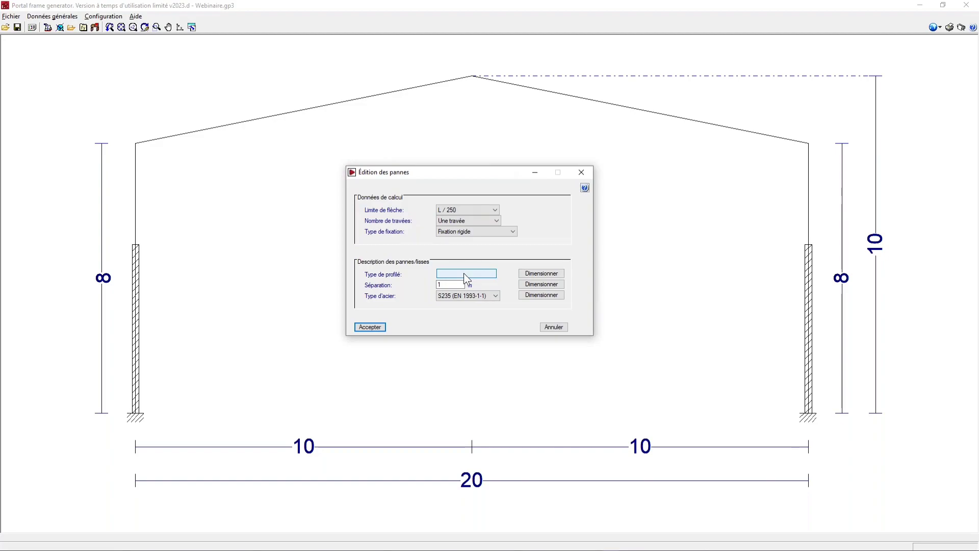
Open the purlin profile selection and import all of the predefined ArcelorMittal I-profile series into the profile library
double_click(464, 273)
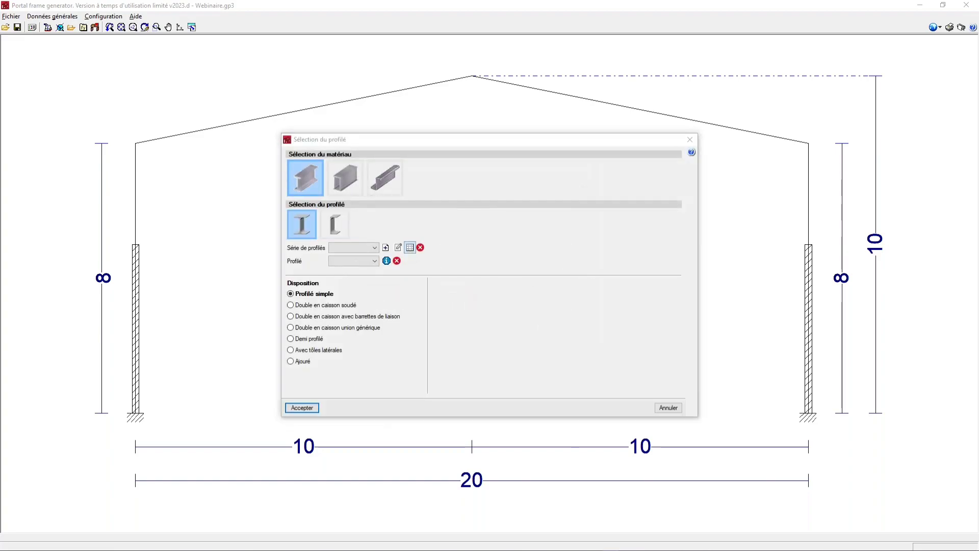
left_click_drag(501, 209, 488, 186)
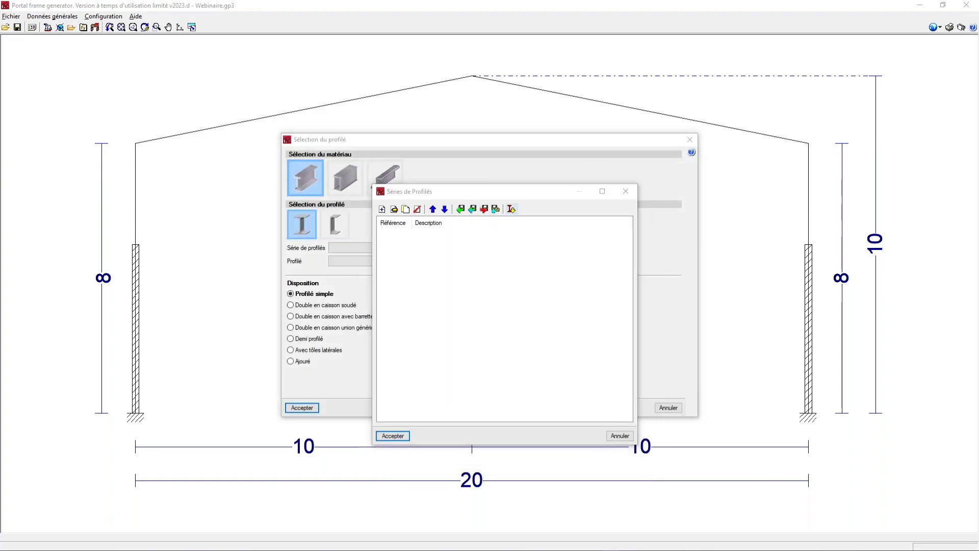
left_click(512, 210)
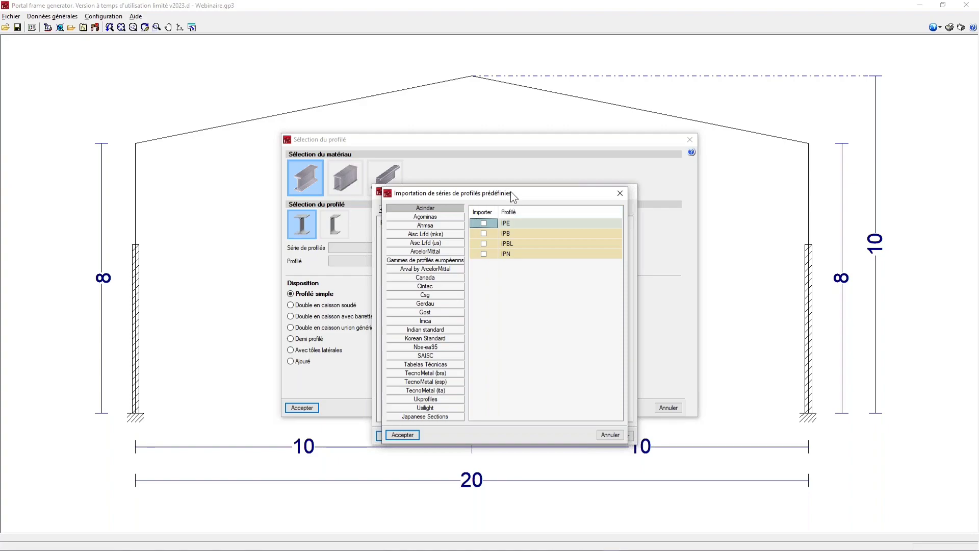
left_click_drag(510, 191, 509, 162)
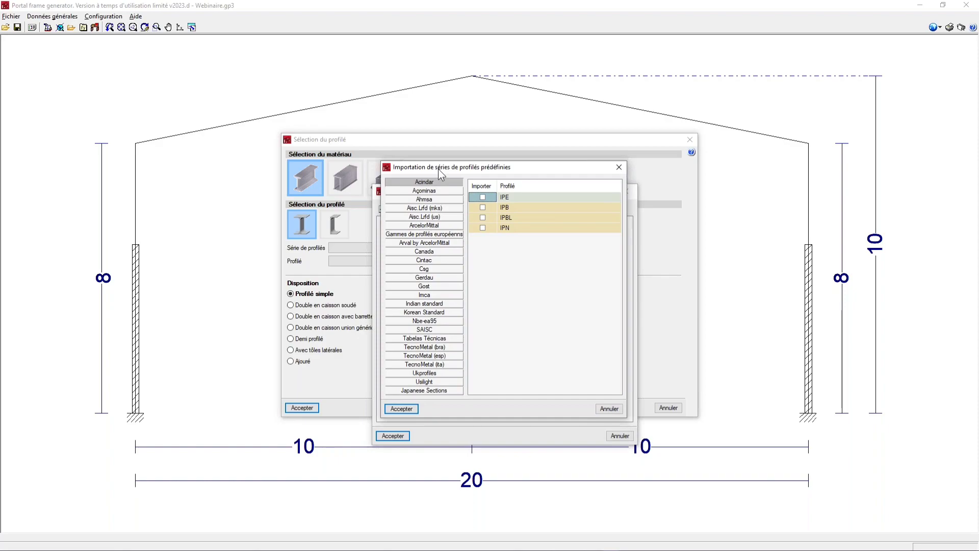
left_click(434, 226)
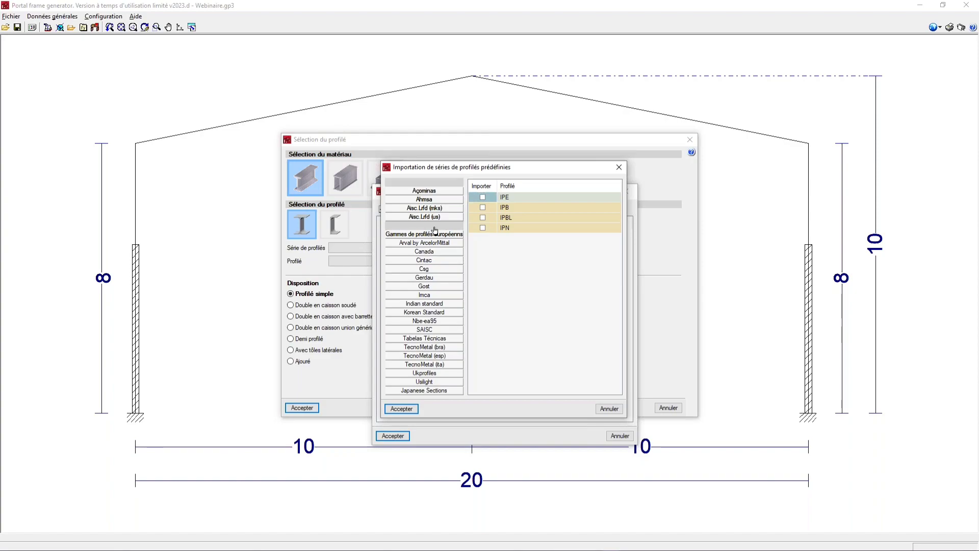
left_click(483, 190)
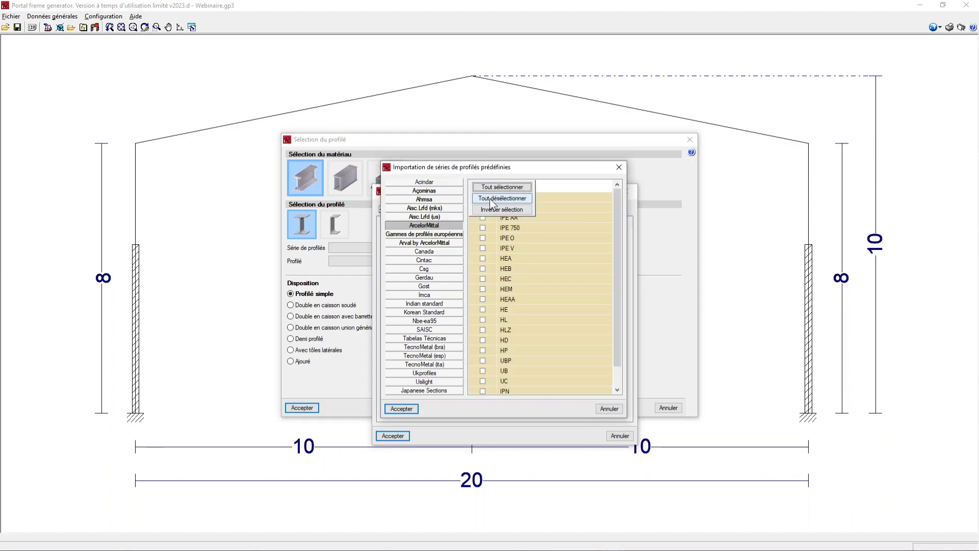
left_click(541, 189)
left_click(405, 410)
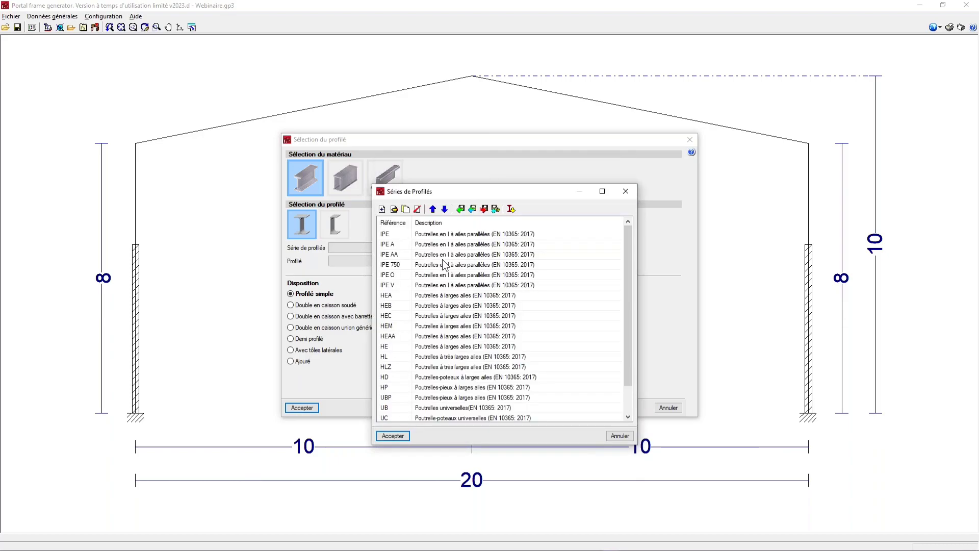
left_click(401, 438)
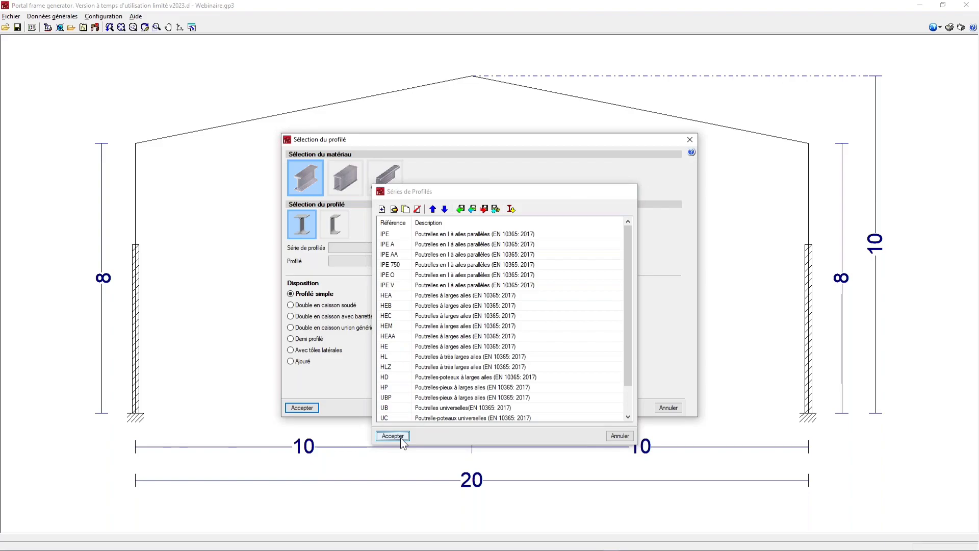
Choose profile IPE 80 from the IPE series as a simple profile for the purlins
left_click(354, 248)
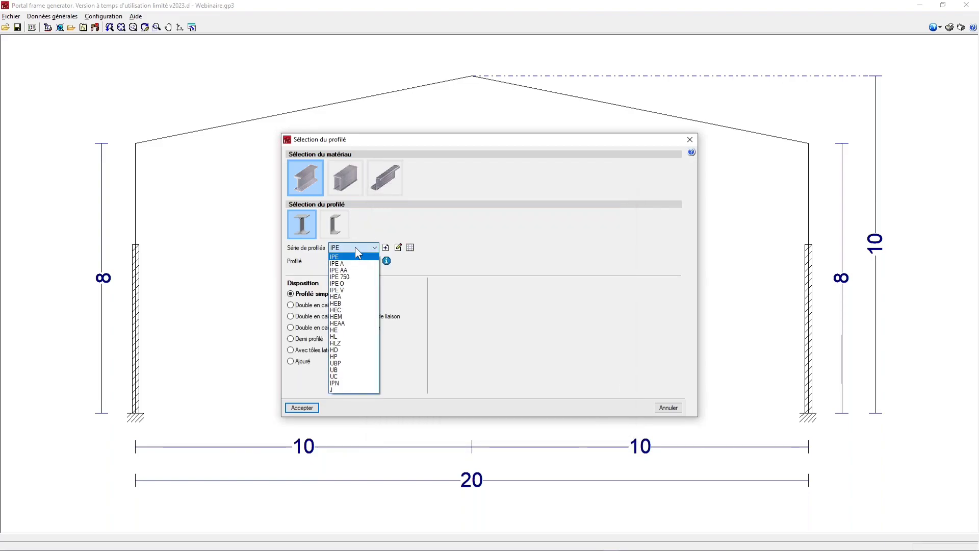
left_click(355, 247)
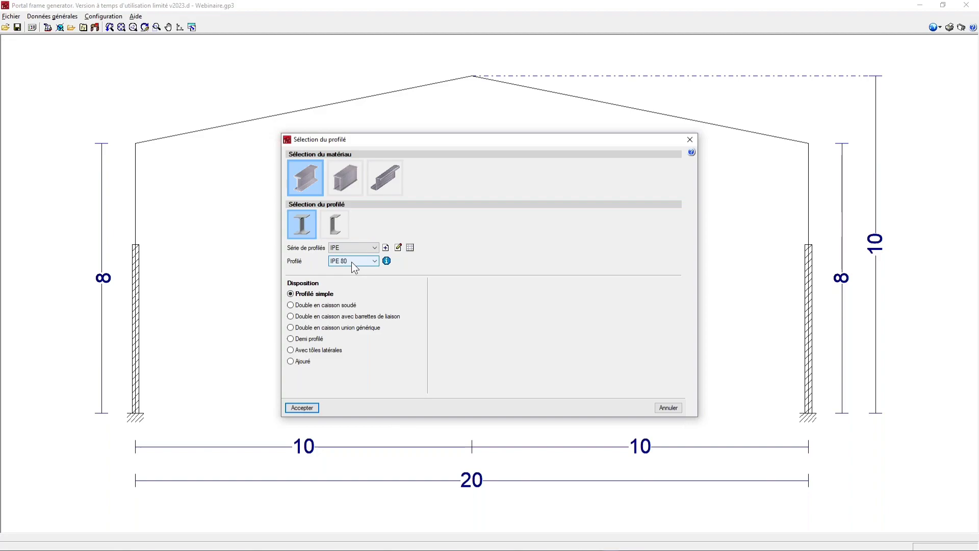
left_click(303, 408)
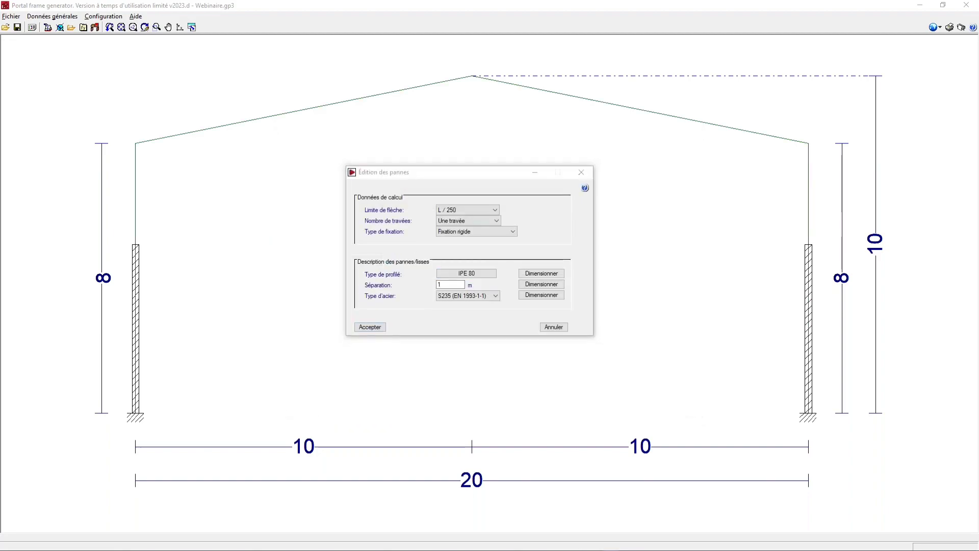
Run the purlin verification for IPE 80, examine the E.L.U. resistance report, and return to the purlin data
left_click(371, 327)
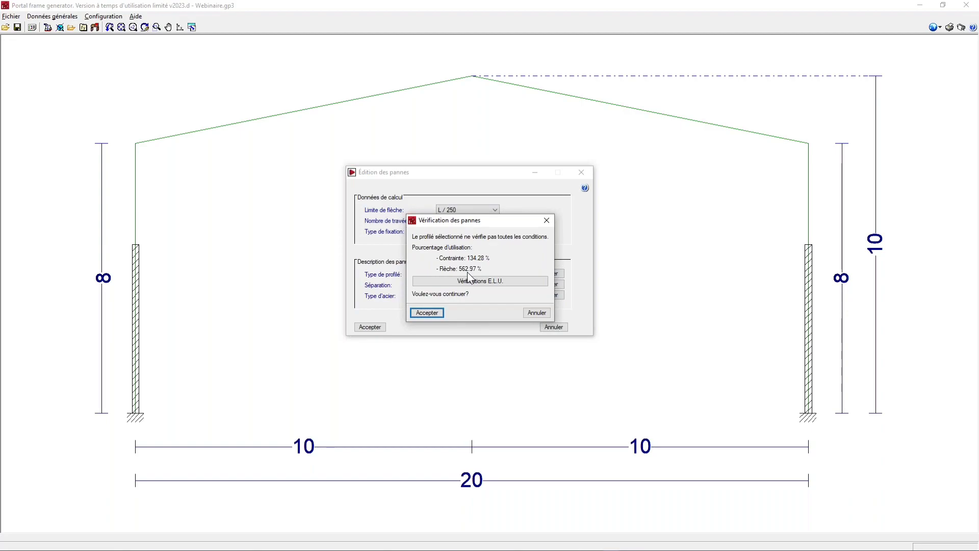
left_click_drag(487, 219, 488, 210)
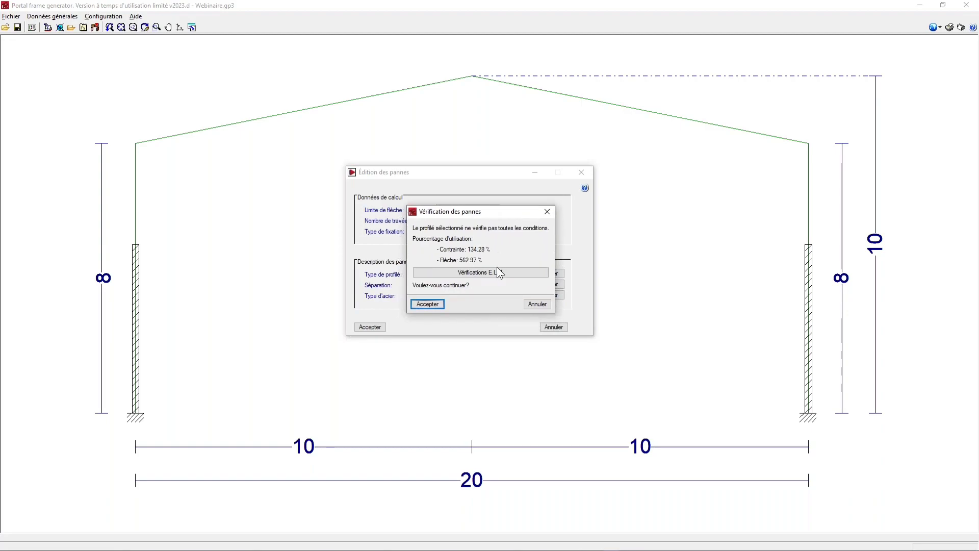
left_click(475, 275)
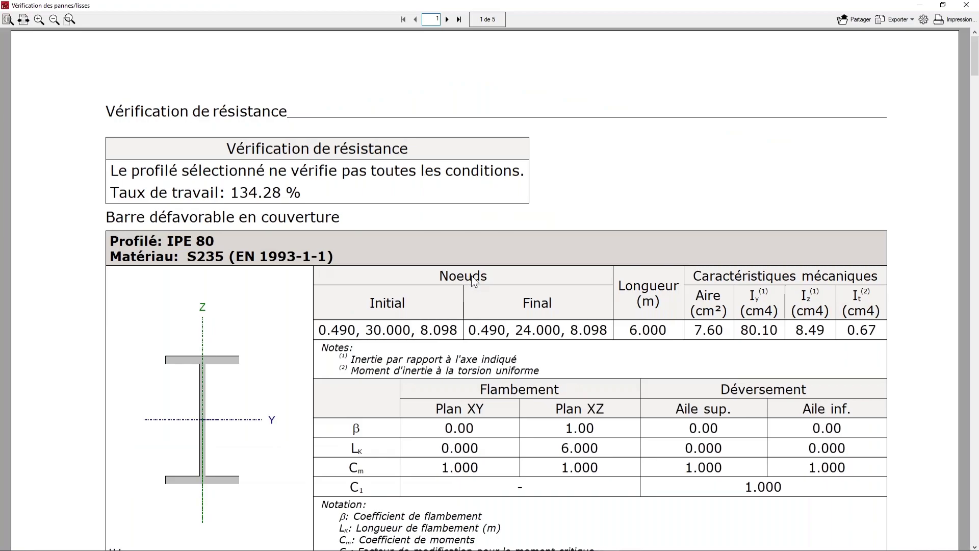
scroll(393, 439, "down", 3)
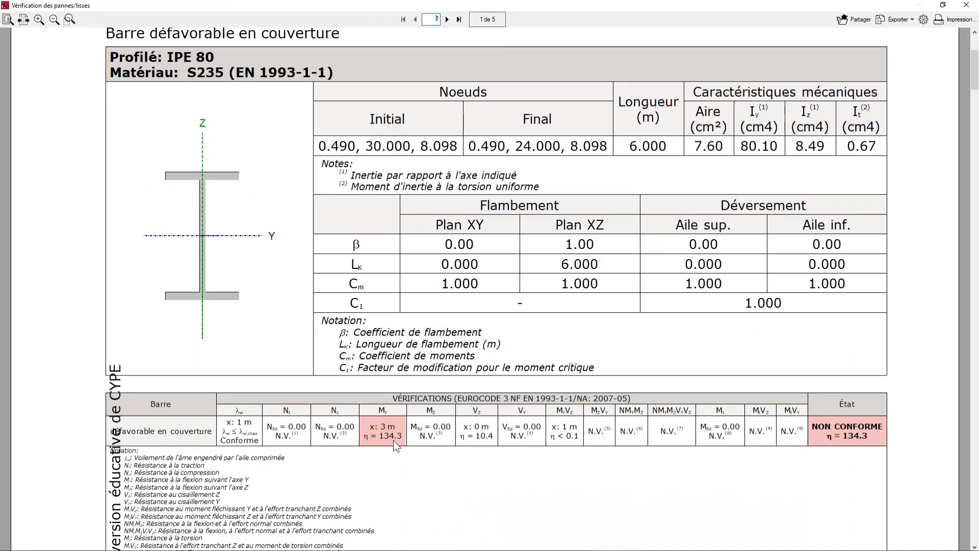
left_click(959, 6)
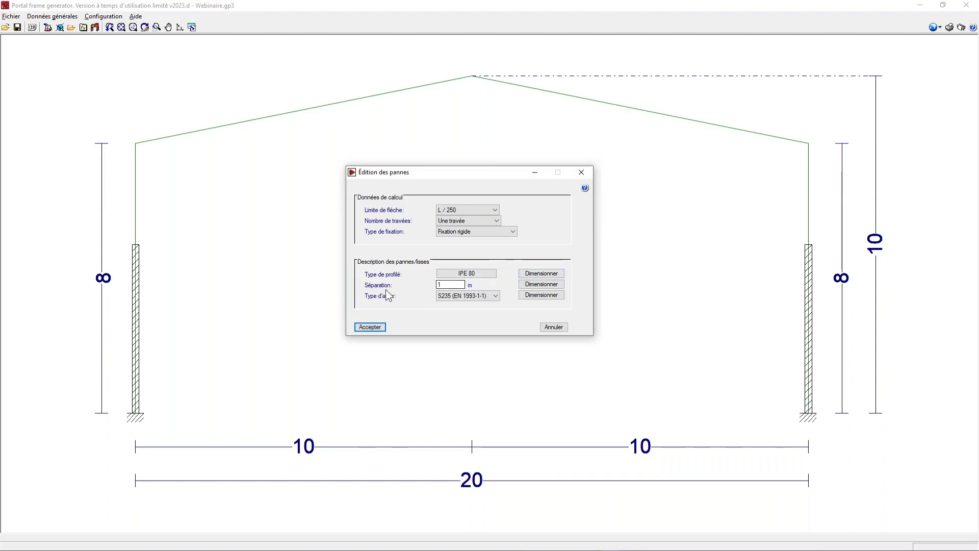
Size the purlin profile across the IPE series, compare the candidates' utilisation rates, and choose IPE 160
left_click(536, 274)
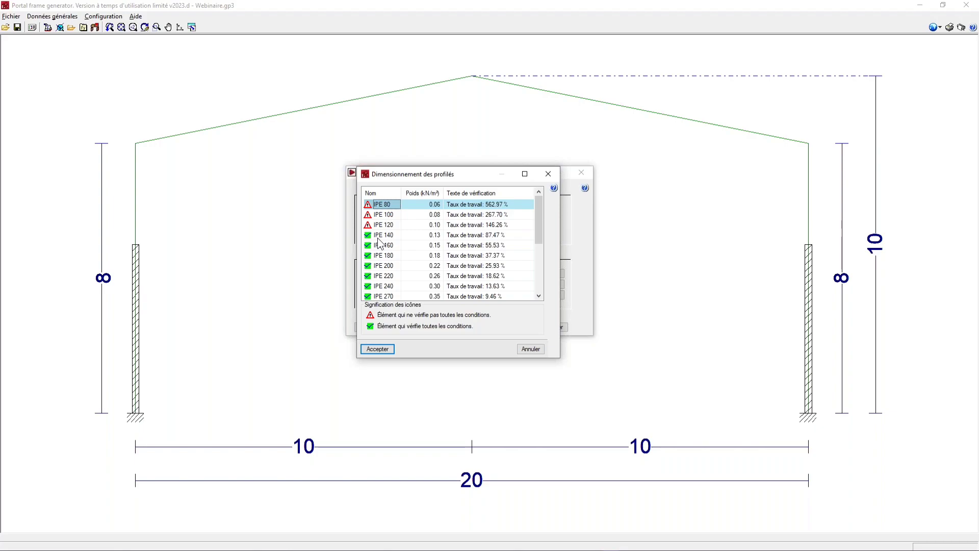
scroll(392, 245, "down", 3)
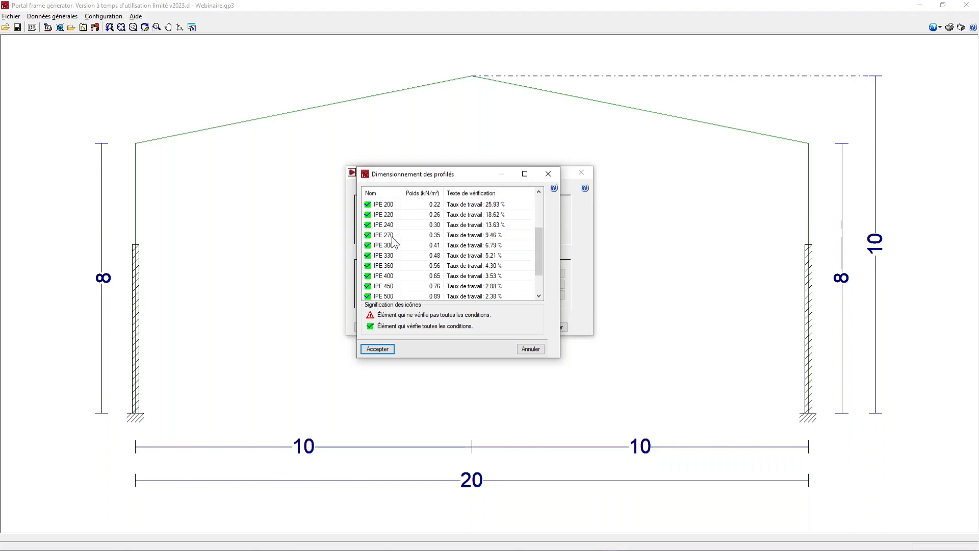
scroll(395, 286, "up", 3)
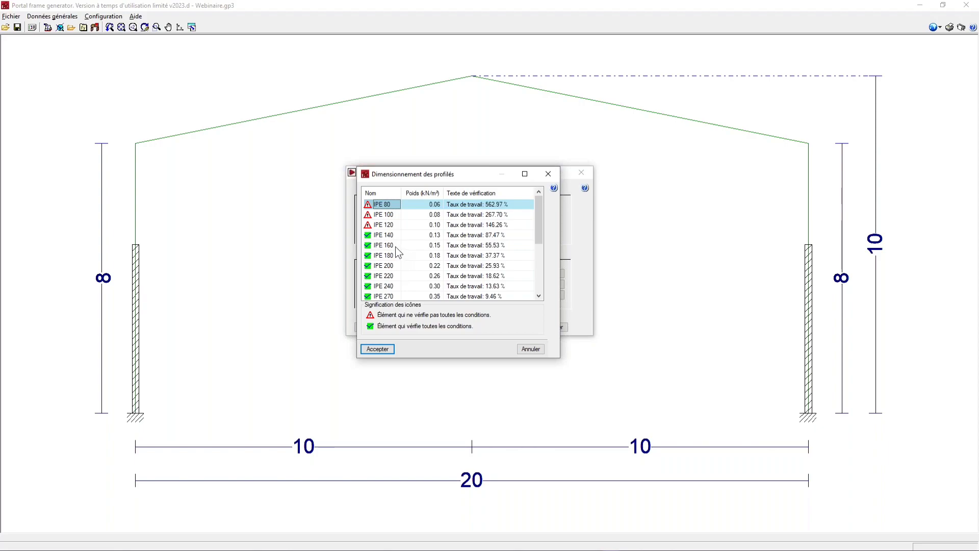
left_click(395, 245)
left_click(382, 349)
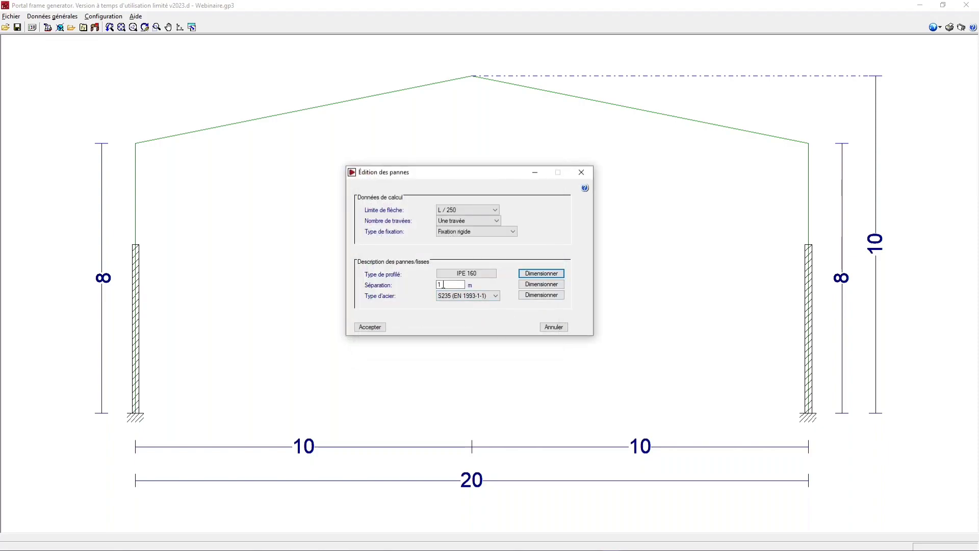
Optimise the purlin spacing between 0.5 and 3 m in 0.1 m increments, and apply the optimal 2 m spacing
double_click(445, 285)
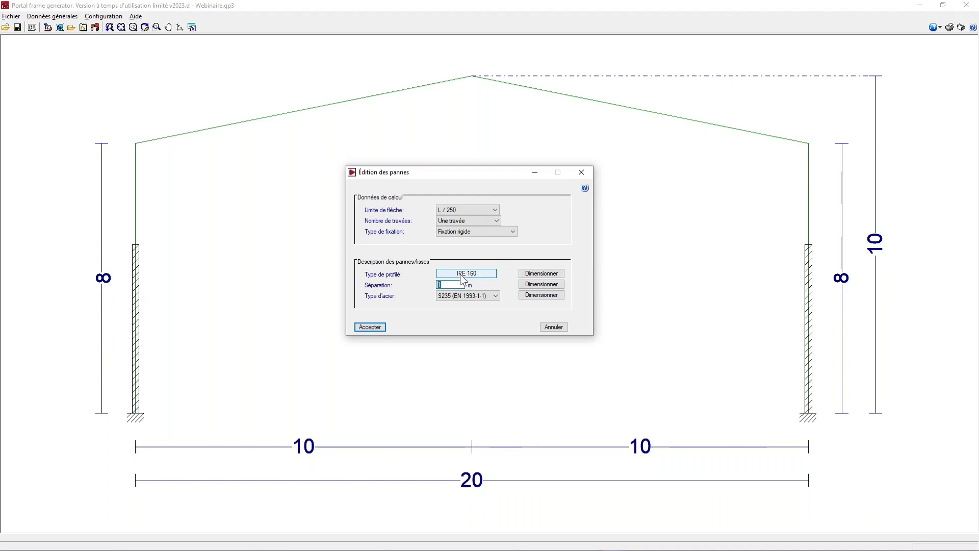
left_click(531, 286)
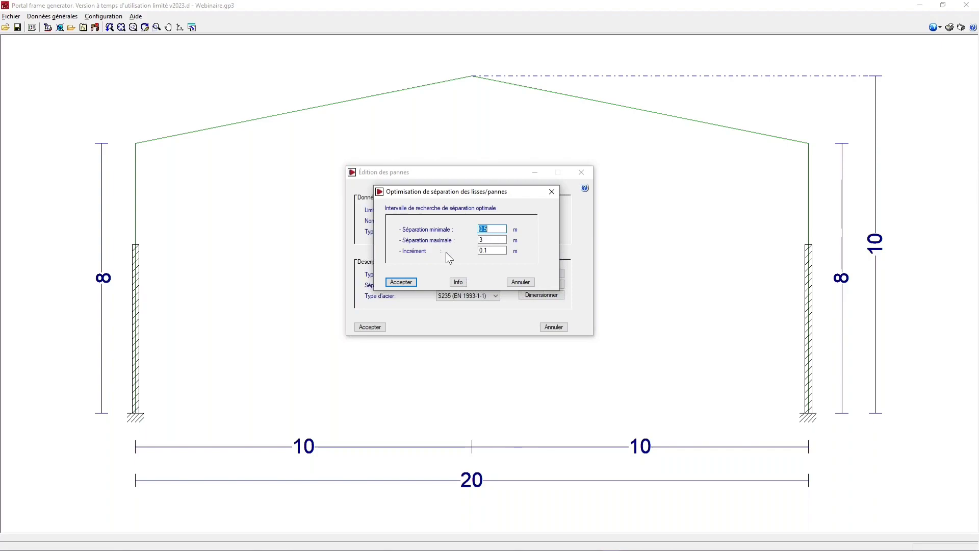
left_click(412, 281)
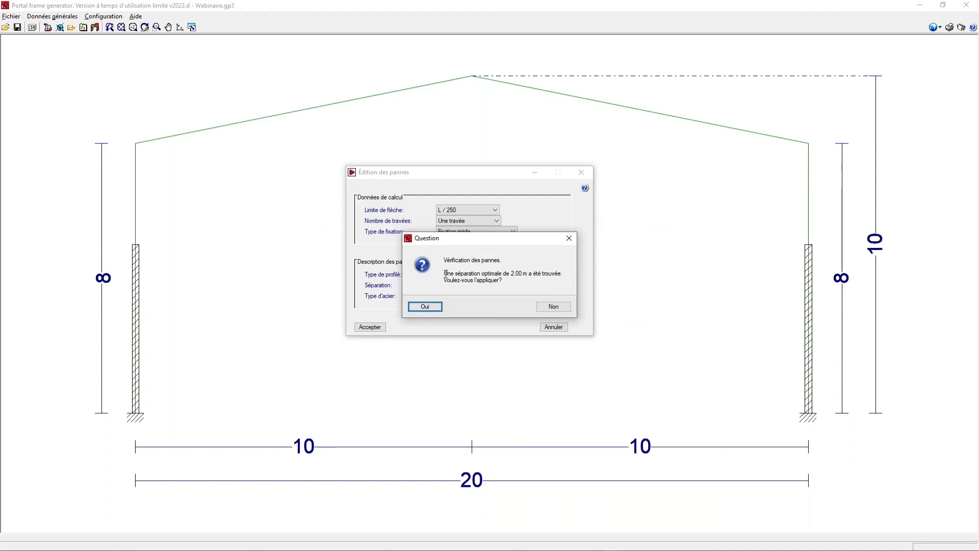
left_click(439, 307)
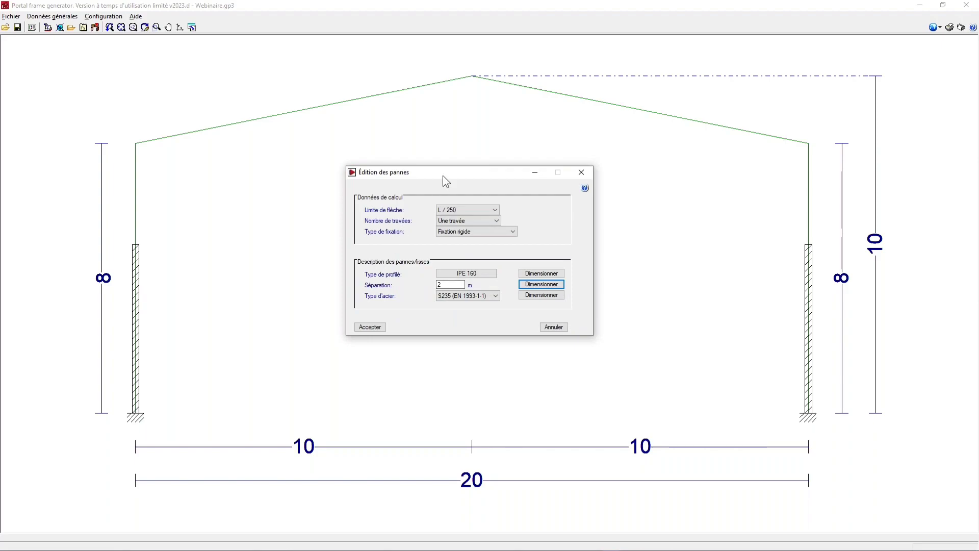
Optimise the purlin profile and spacing together between 0.5 and 3 m in 0.1 m increments, keep IPE 160 every 2 m, and start the verification
left_click_drag(442, 175, 433, 164)
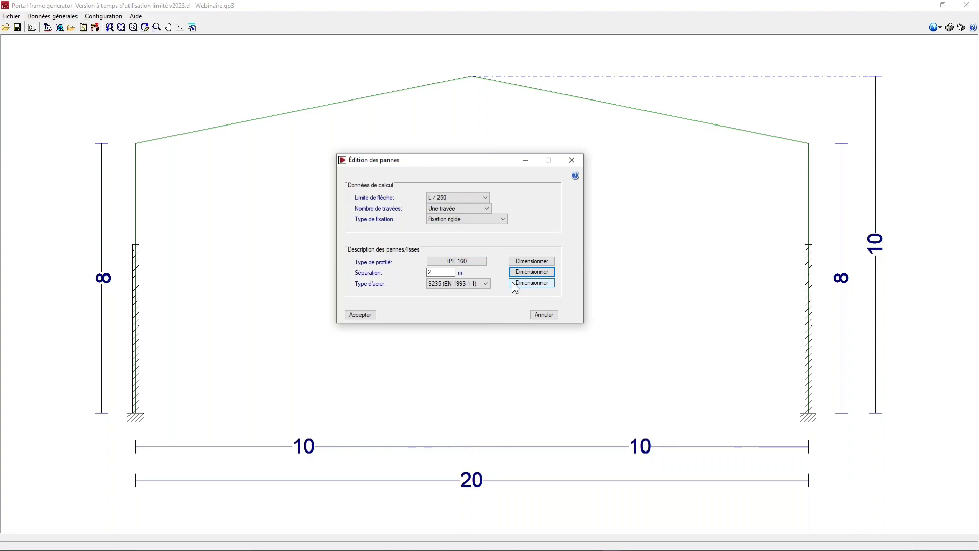
left_click(512, 281)
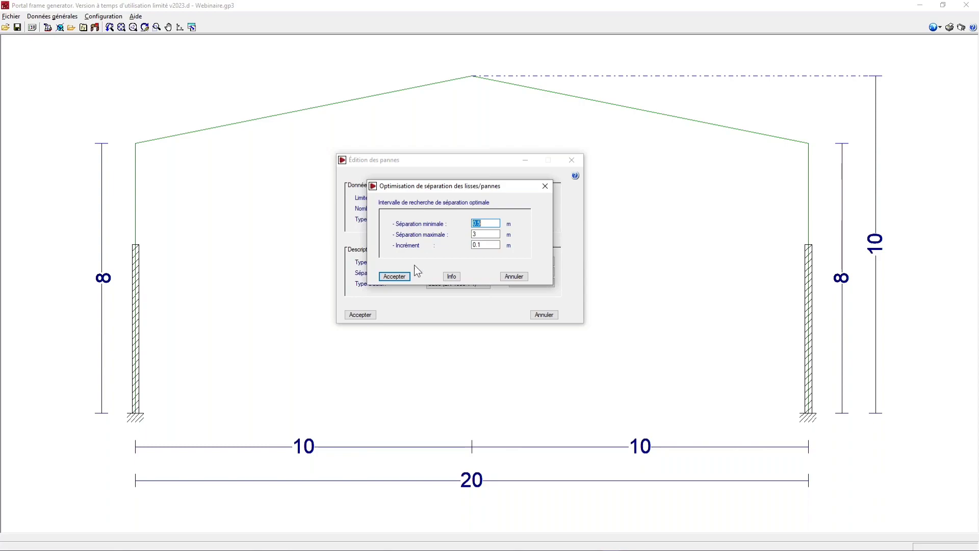
left_click(396, 276)
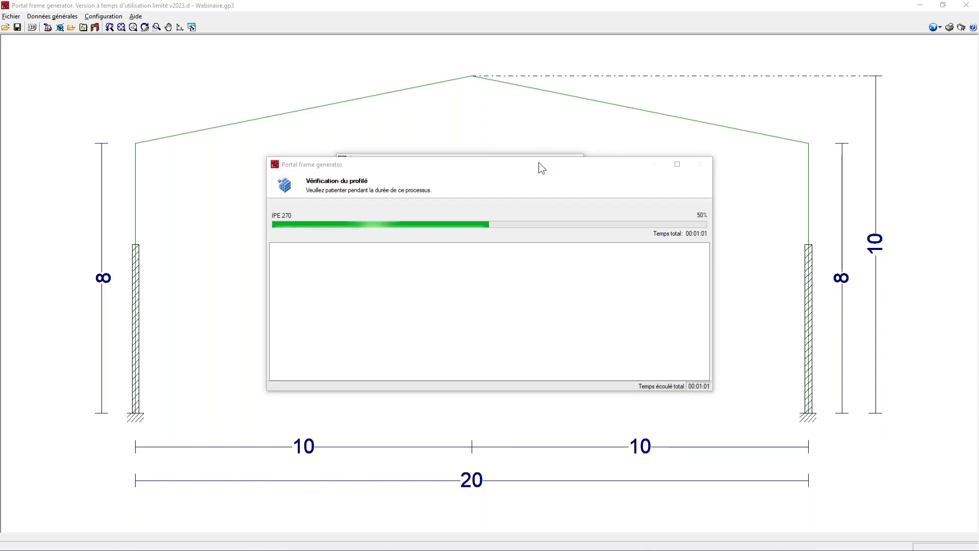
left_click_drag(537, 161, 534, 149)
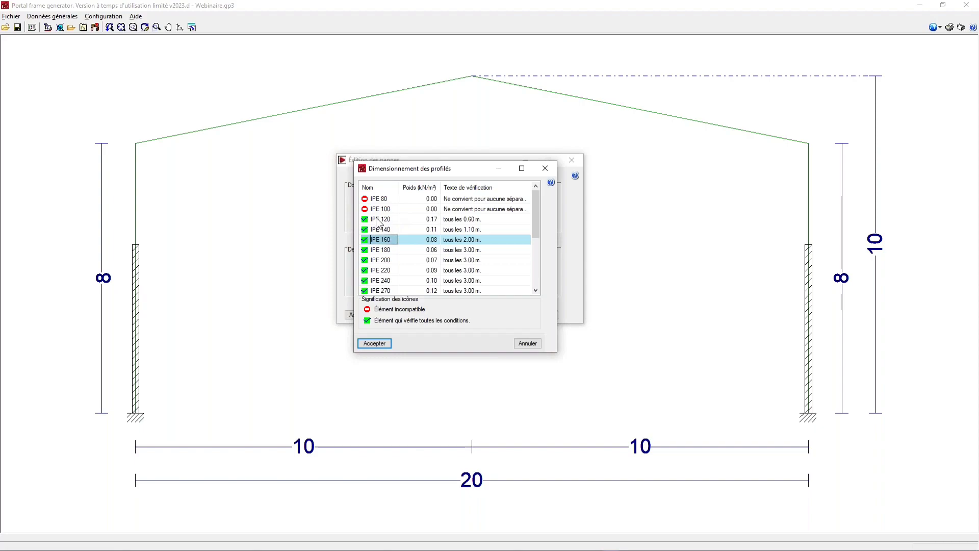
scroll(439, 235, "down", 3)
scroll(459, 240, "up", 3)
left_click(388, 345)
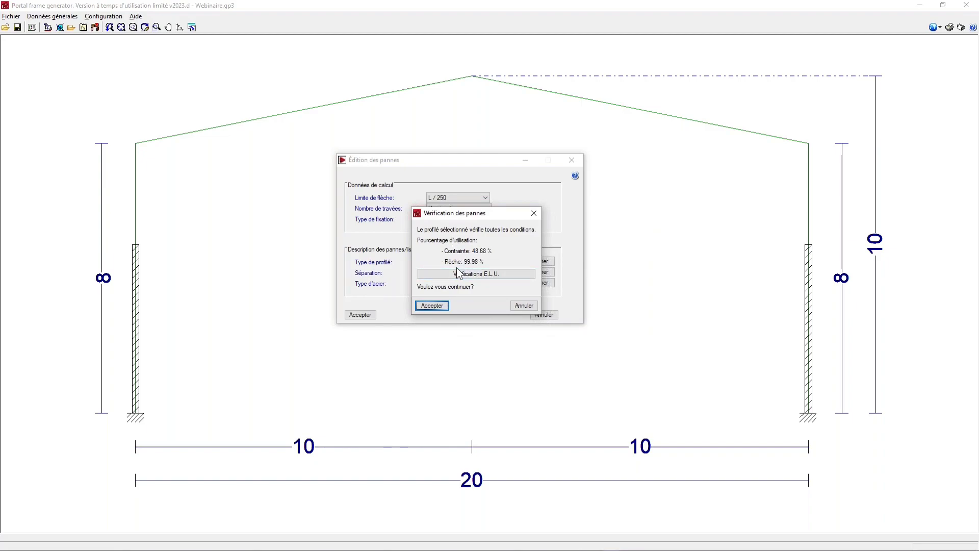
Examine the E.L.U. resistance report for the IPE 160 purlins, covering web buckling, bending about the Y axis and shear along Z
left_click(476, 274)
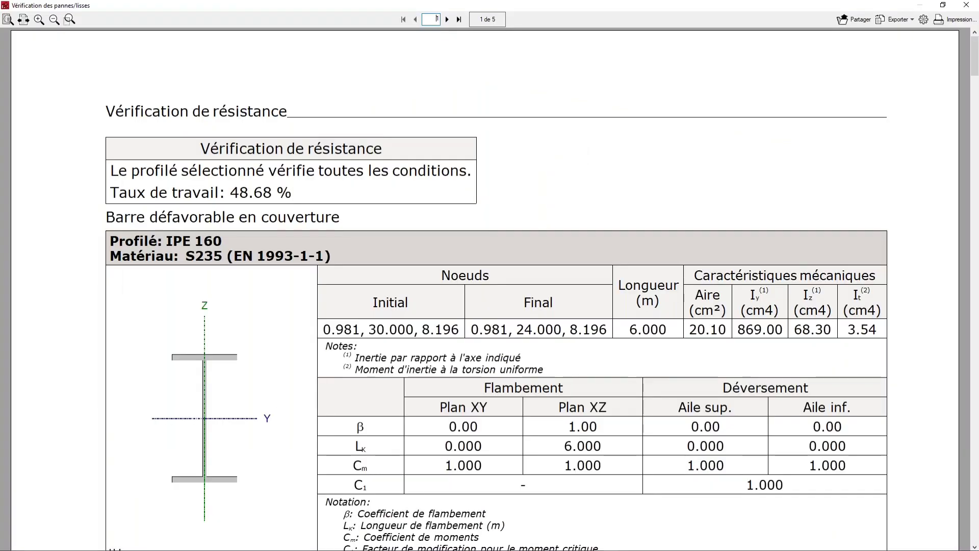
scroll(511, 250, "down", 5)
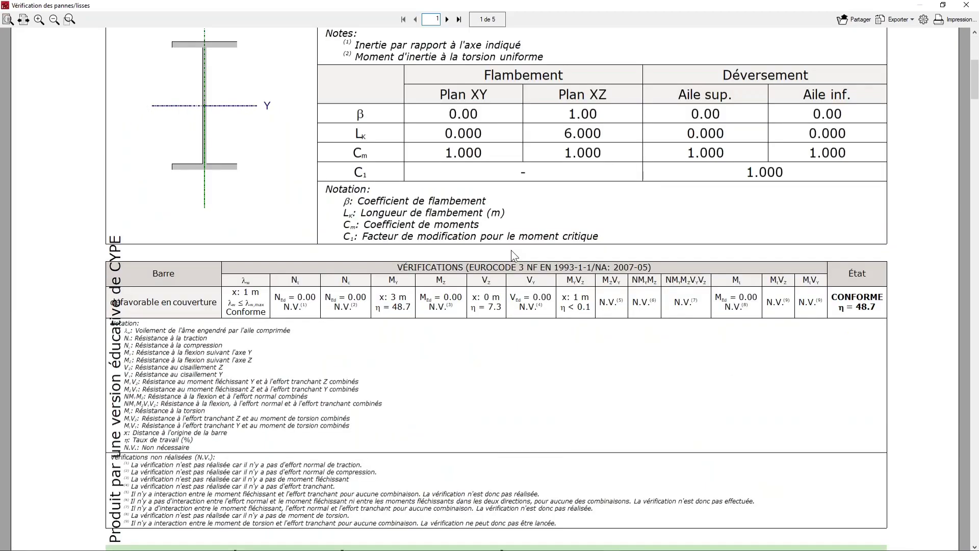
scroll(511, 250, "down", 5)
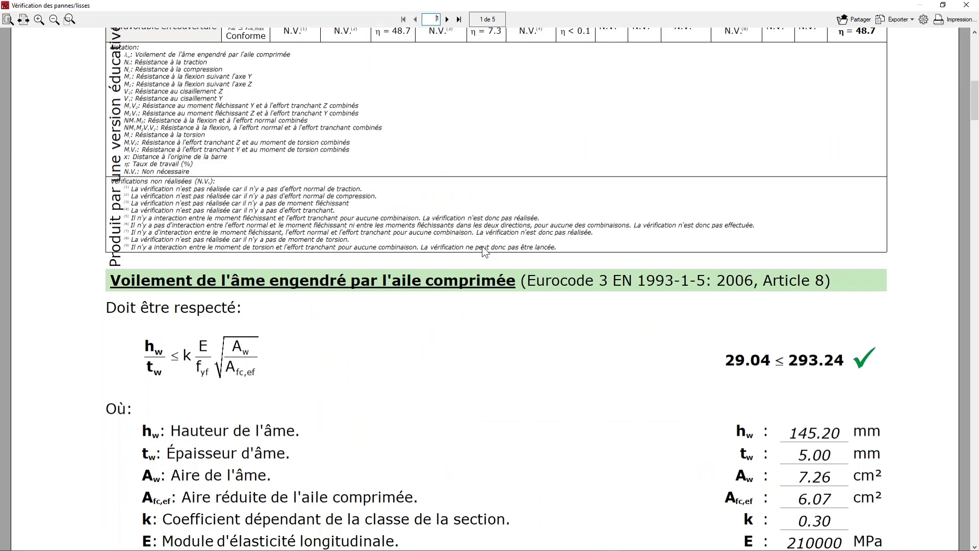
scroll(482, 251, "down", 1)
scroll(479, 244, "down", 4)
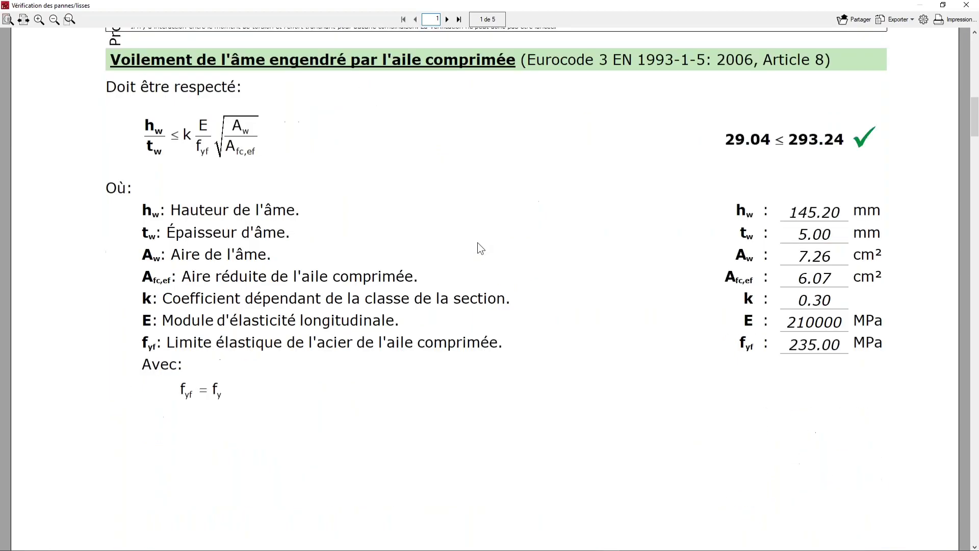
scroll(478, 243, "down", 5)
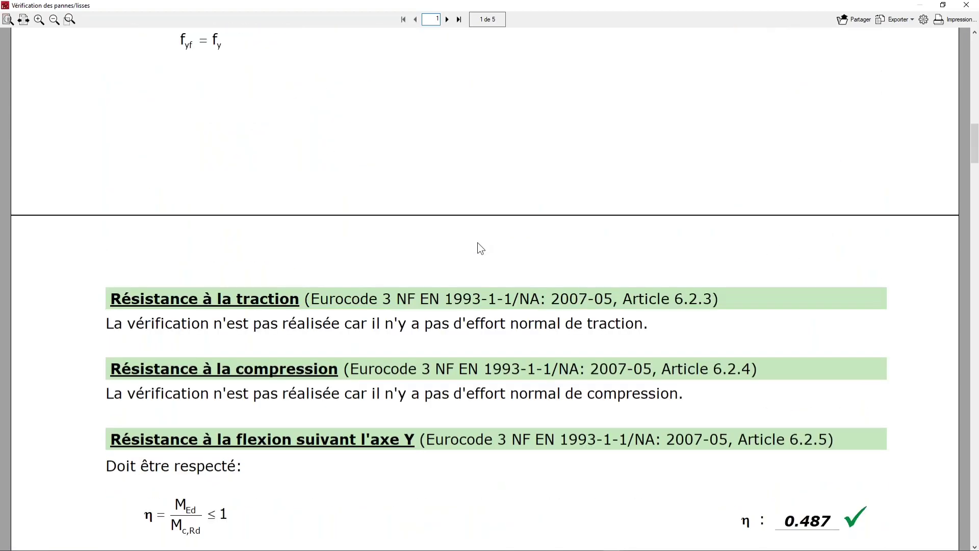
scroll(478, 243, "down", 1)
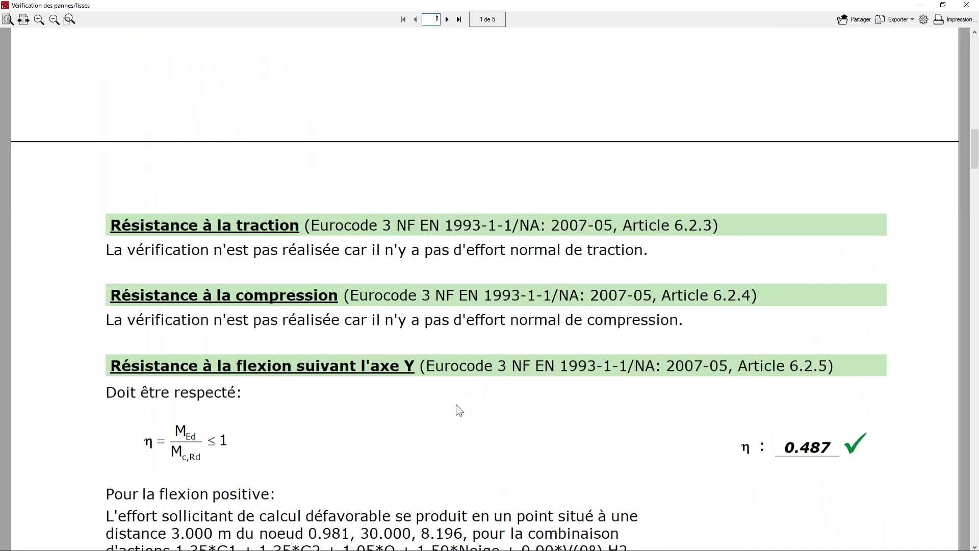
scroll(456, 410, "down", 1)
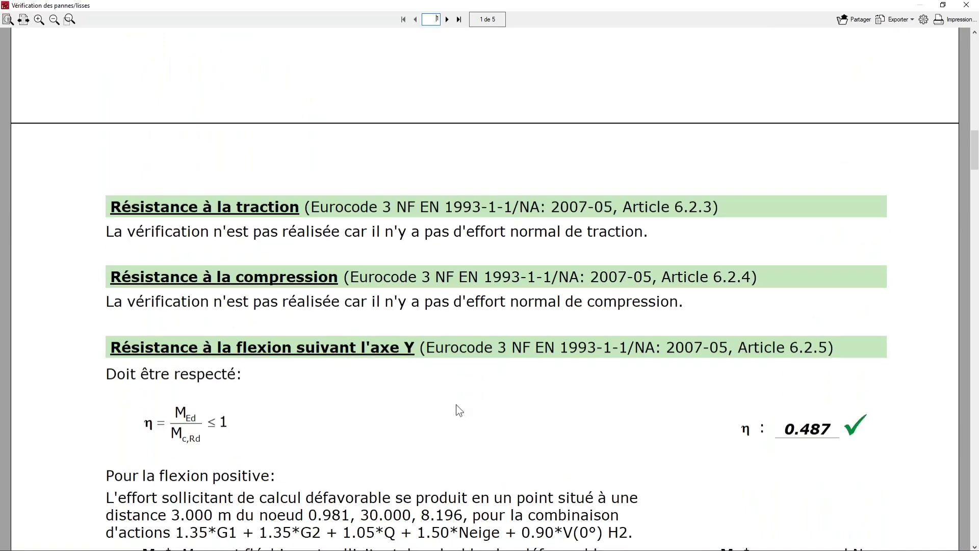
scroll(455, 403, "down", 1)
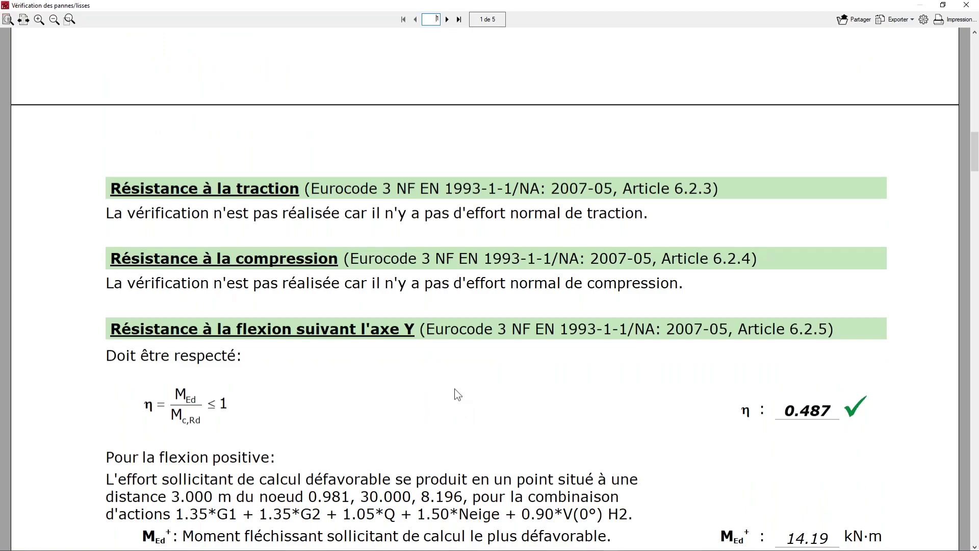
scroll(454, 392, "down", 1)
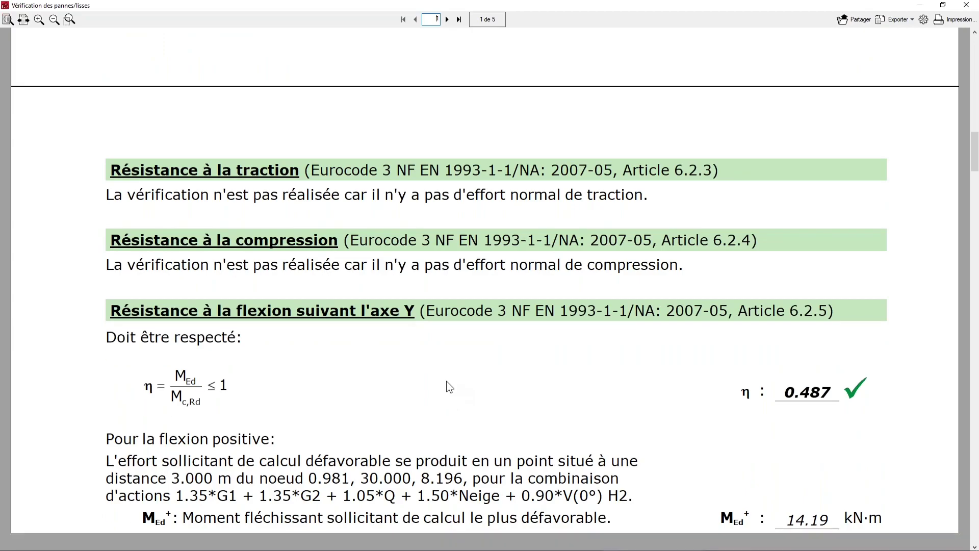
scroll(447, 384, "down", 2)
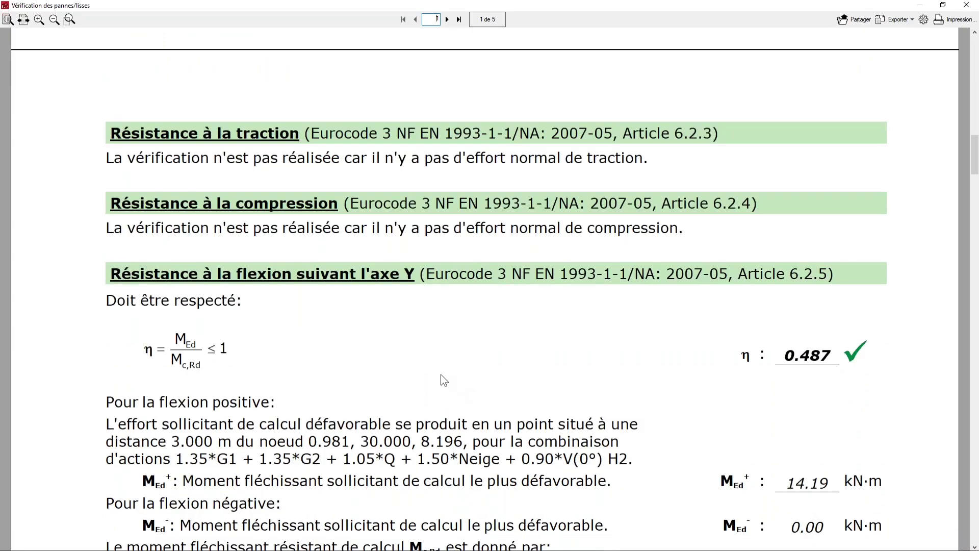
scroll(442, 380, "down", 1)
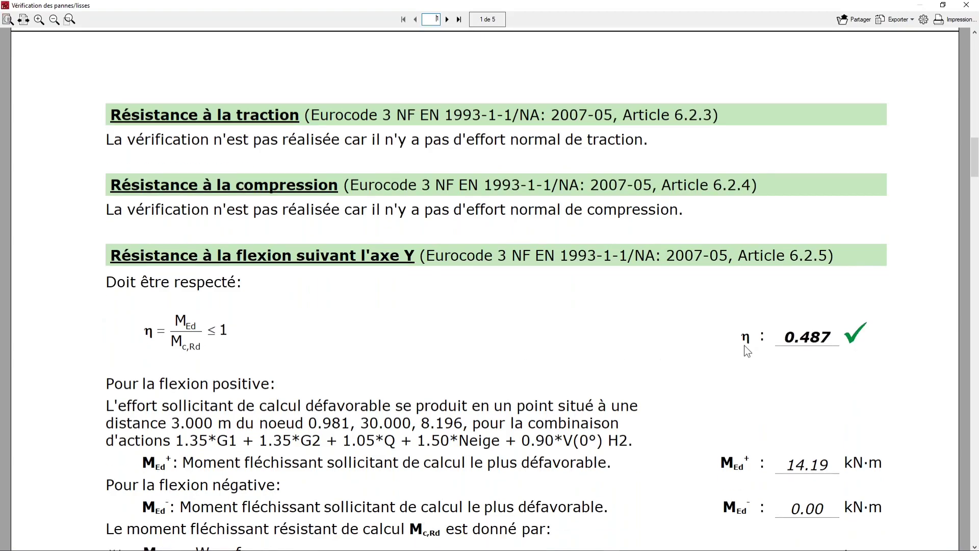
scroll(744, 345, "down", 1)
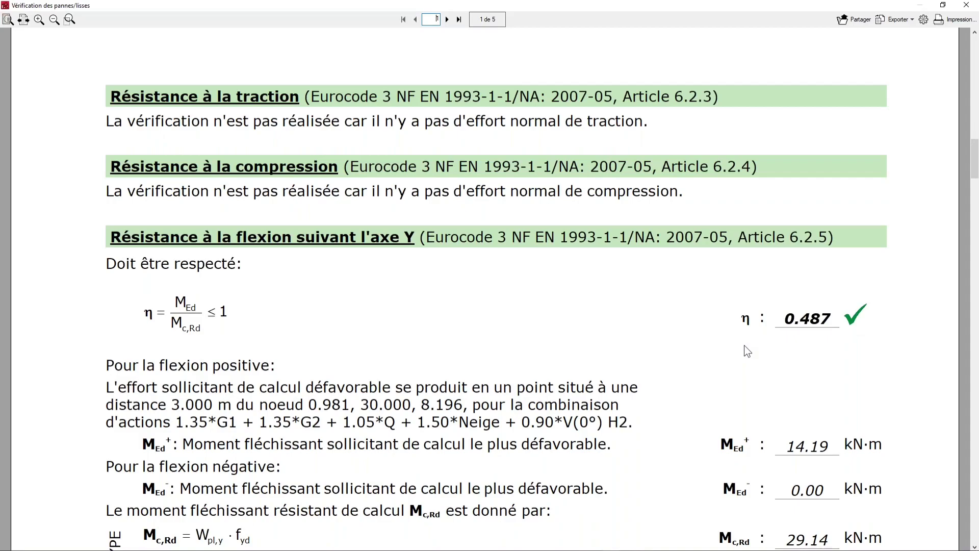
scroll(745, 347, "down", 3)
scroll(705, 338, "down", 3)
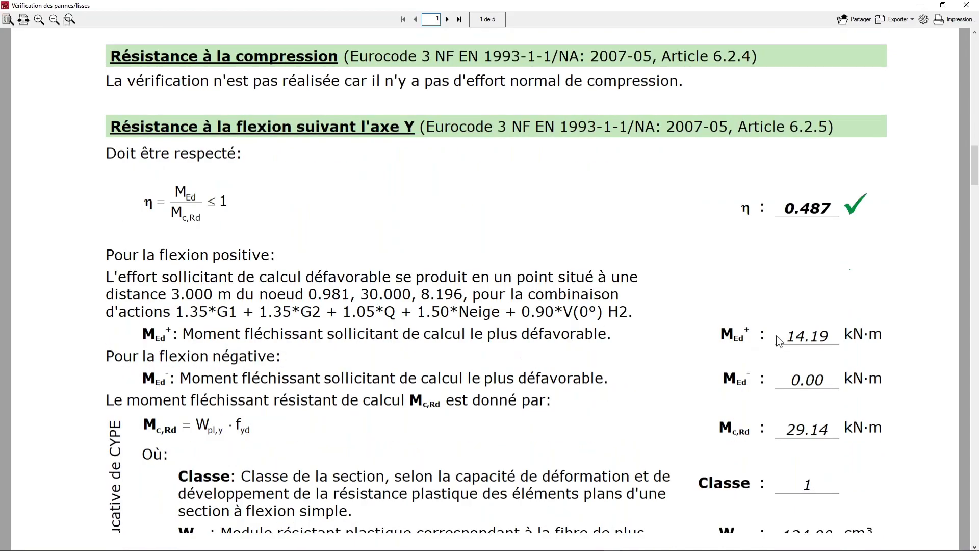
scroll(776, 335, "down", 20)
scroll(553, 284, "down", 20)
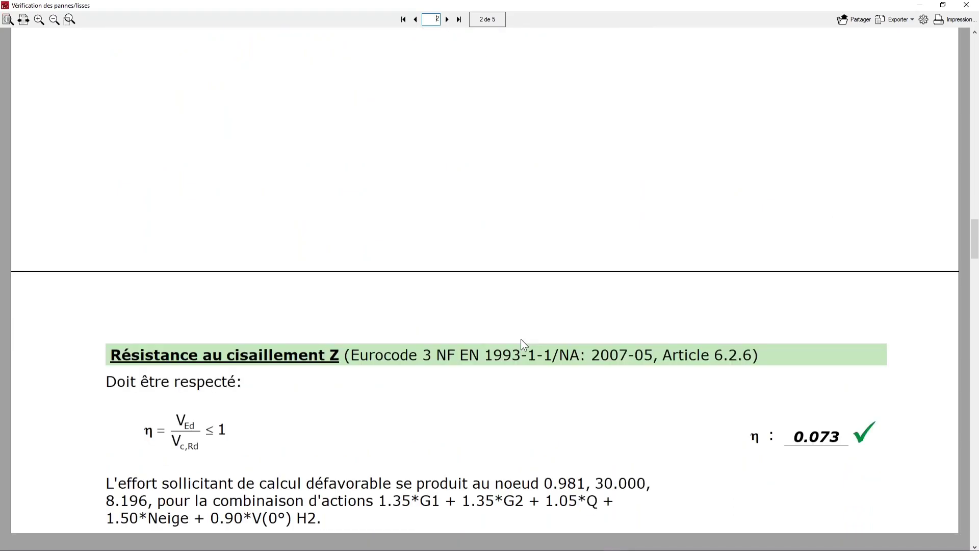
scroll(521, 339, "down", 1)
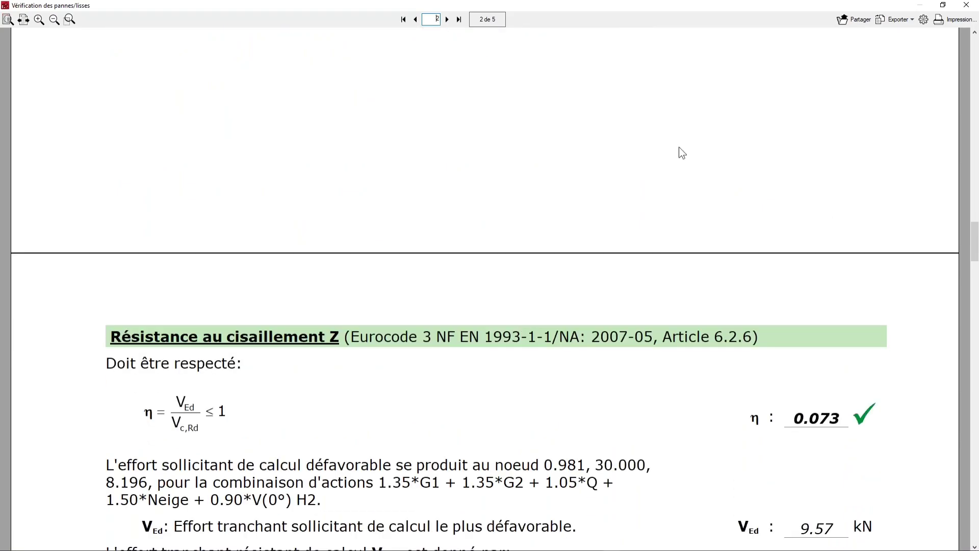
Review the report's export formats and print options without exporting or printing
left_click(906, 23)
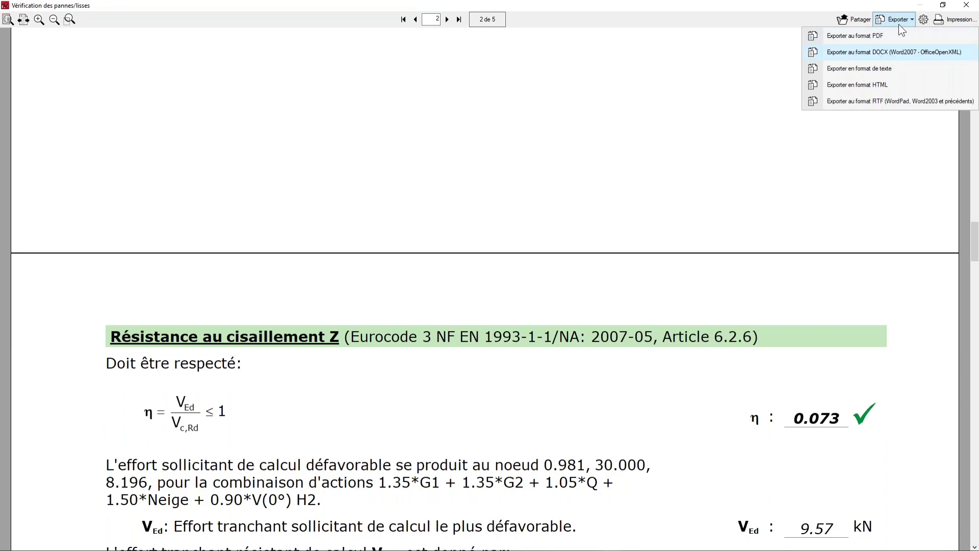
left_click(899, 17)
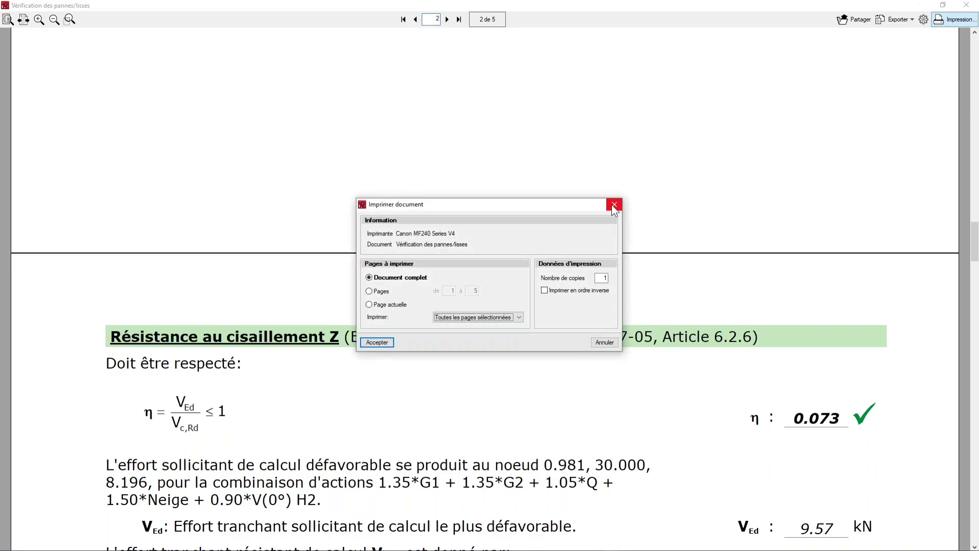
left_click(615, 205)
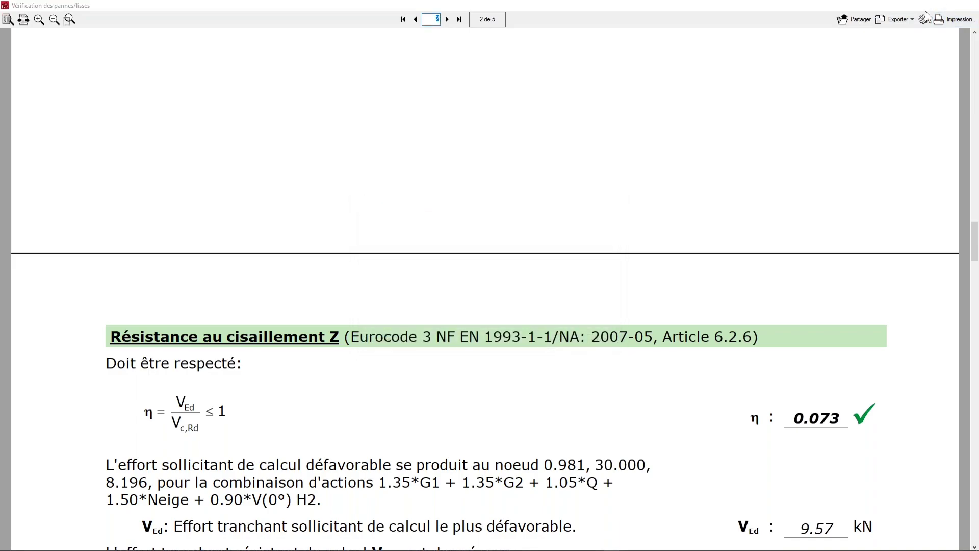
Close the verification report and accept the purlin design, then inspect the purlins placed along the roof slopes
key("Escape")
left_click(446, 302)
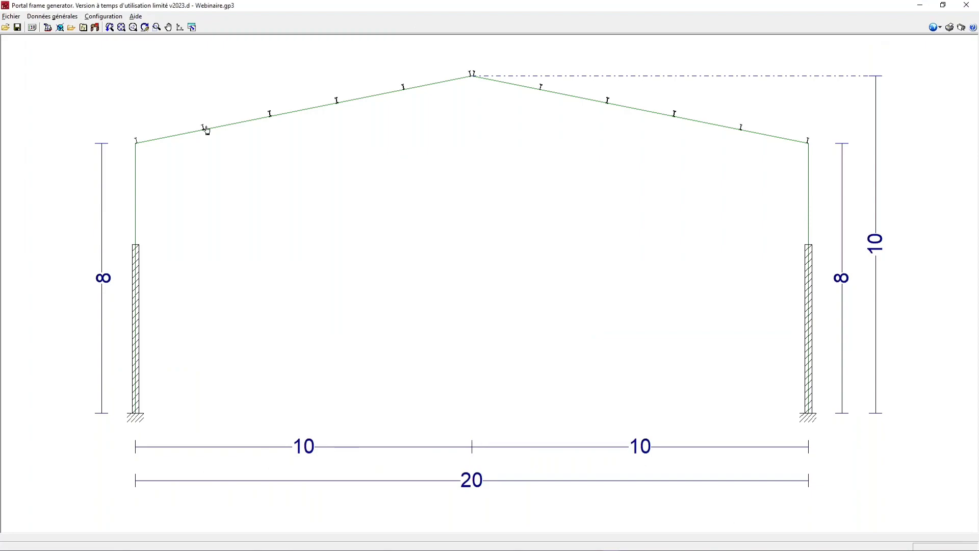
scroll(206, 130, "up", 1)
scroll(206, 130, "up", 1)
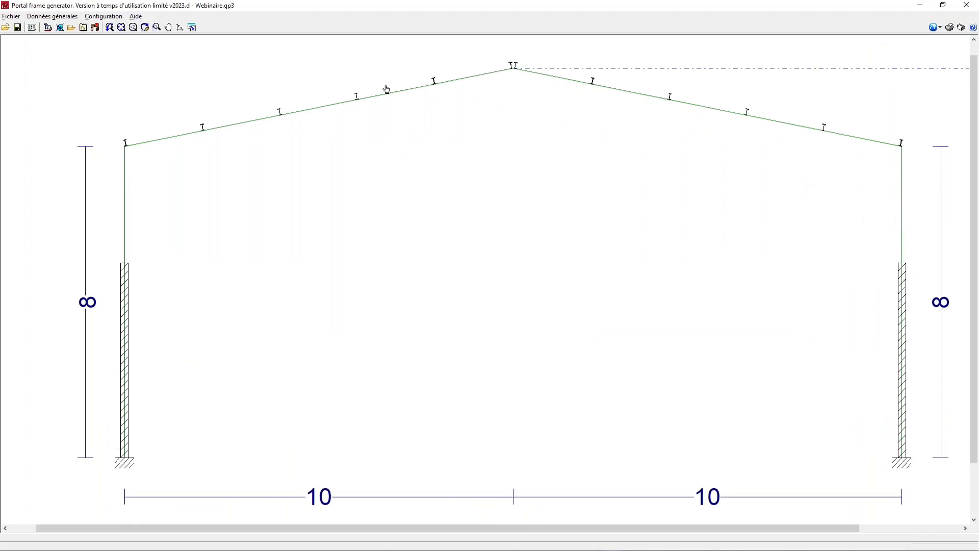
scroll(632, 169, "down", 1)
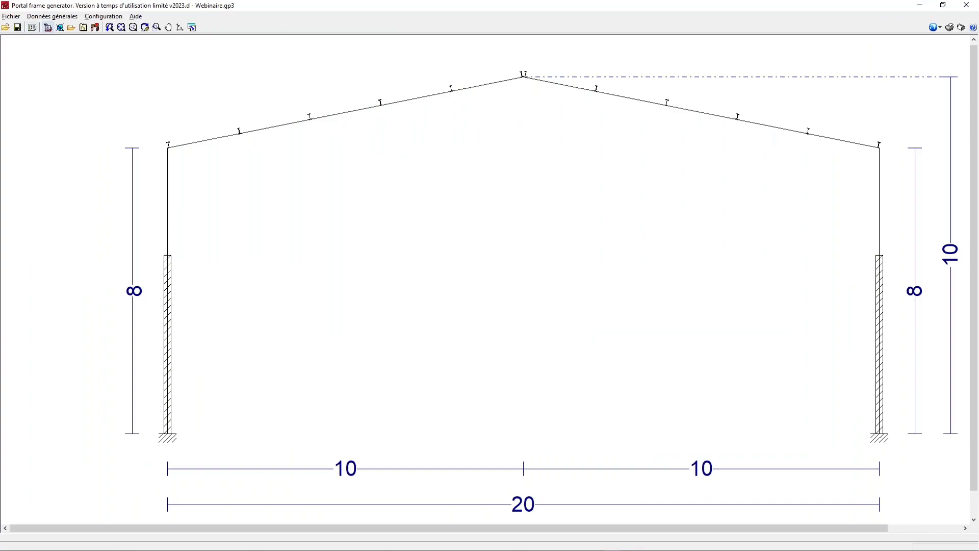
Open the side rail (lisses) data and set the fixing type to Fixation rigide
left_click(48, 27)
left_click_drag(466, 250, 466, 242)
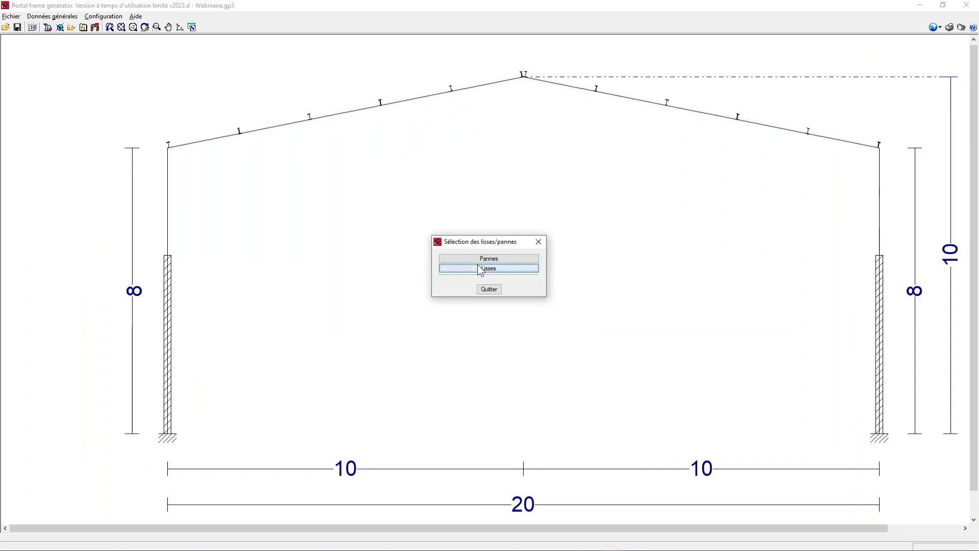
left_click(480, 269)
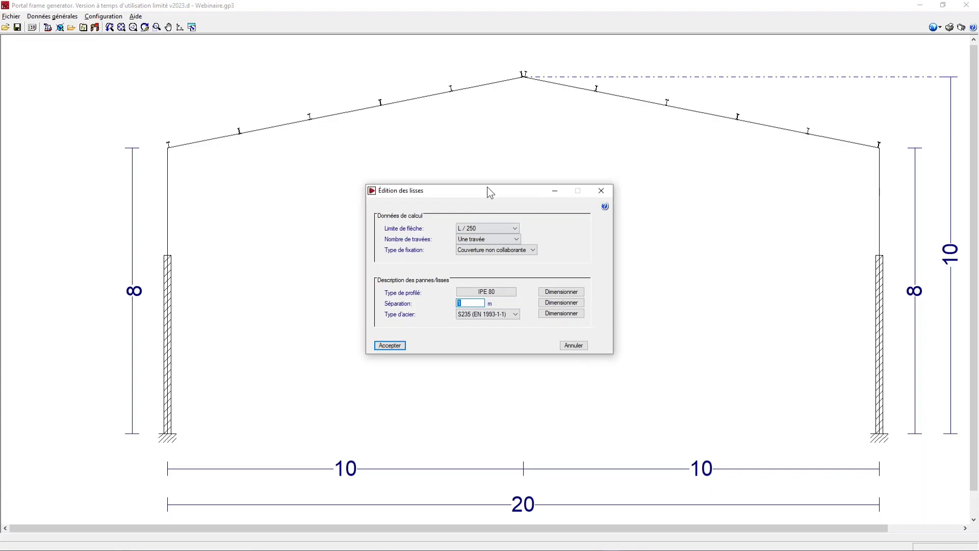
left_click_drag(488, 188, 488, 178)
left_click(492, 241)
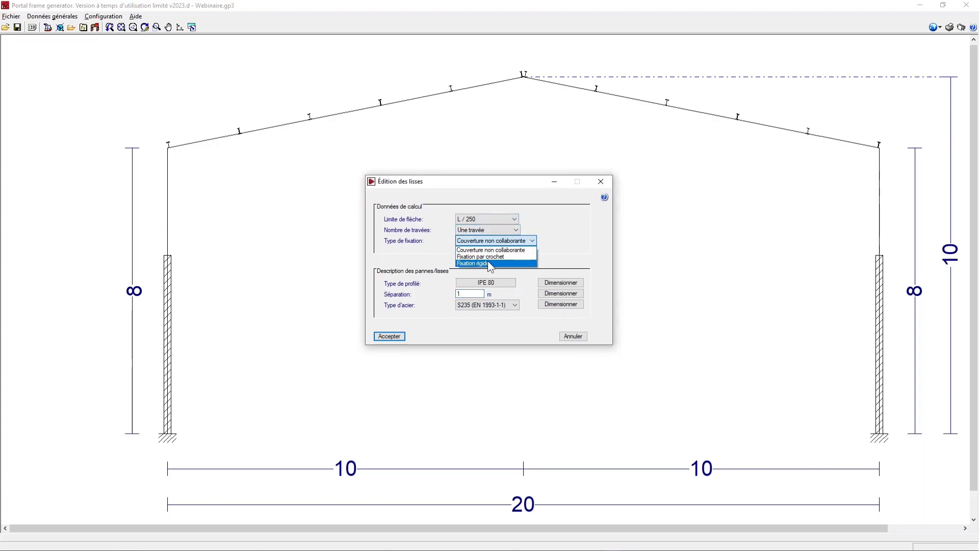
left_click(489, 262)
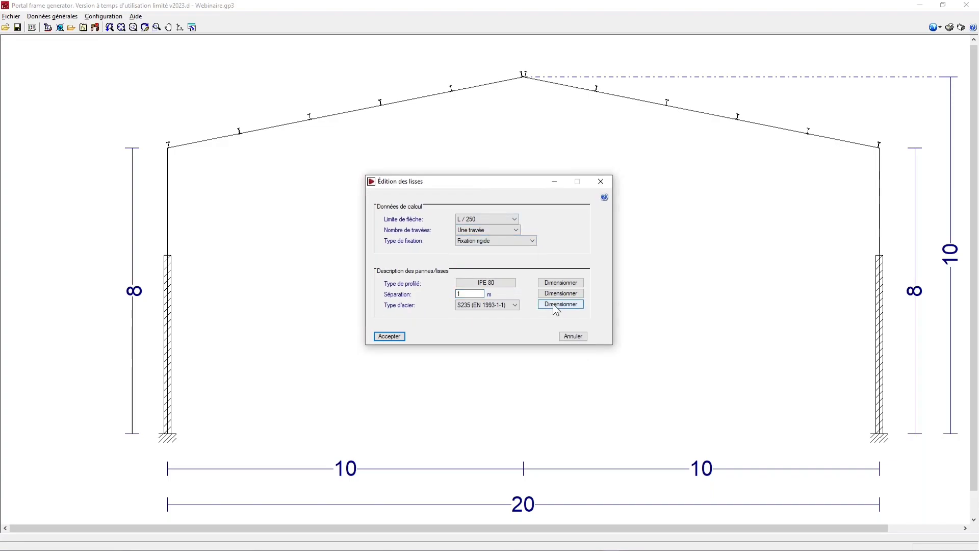
Optimise the side rail profile and spacing between 0.5 and 3 m in 0.1 m increments, choose IPE 120 every 3 m, and submit the rail data
left_click(552, 304)
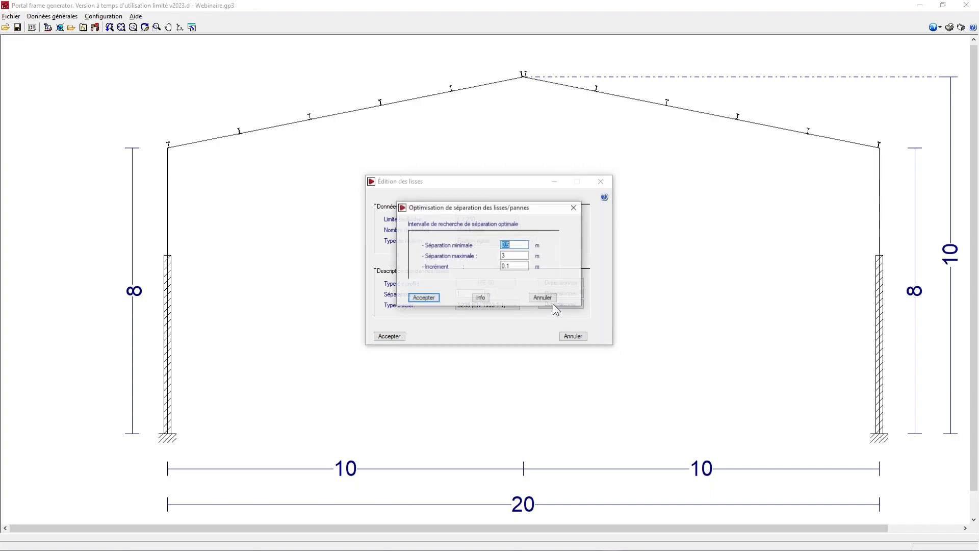
left_click(433, 297)
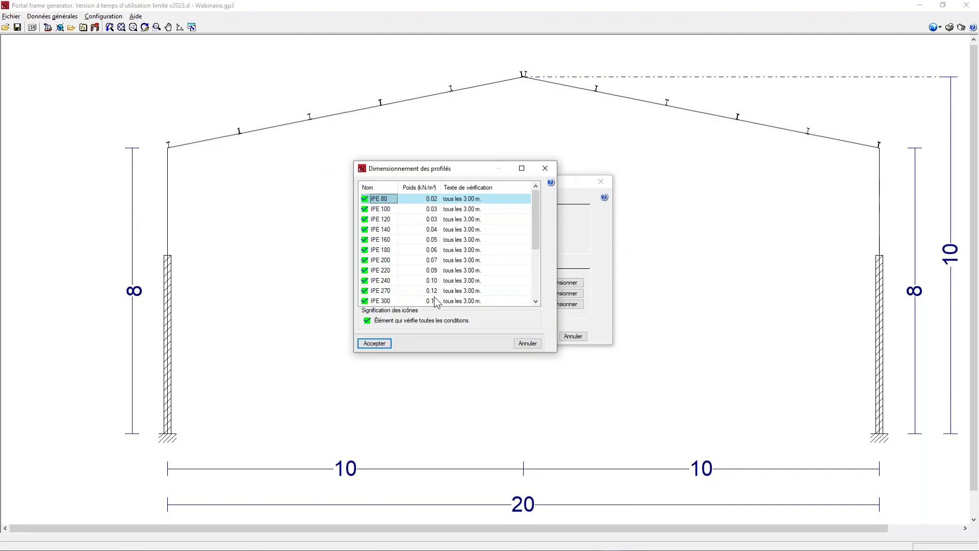
left_click_drag(445, 168, 466, 172)
left_click(408, 224)
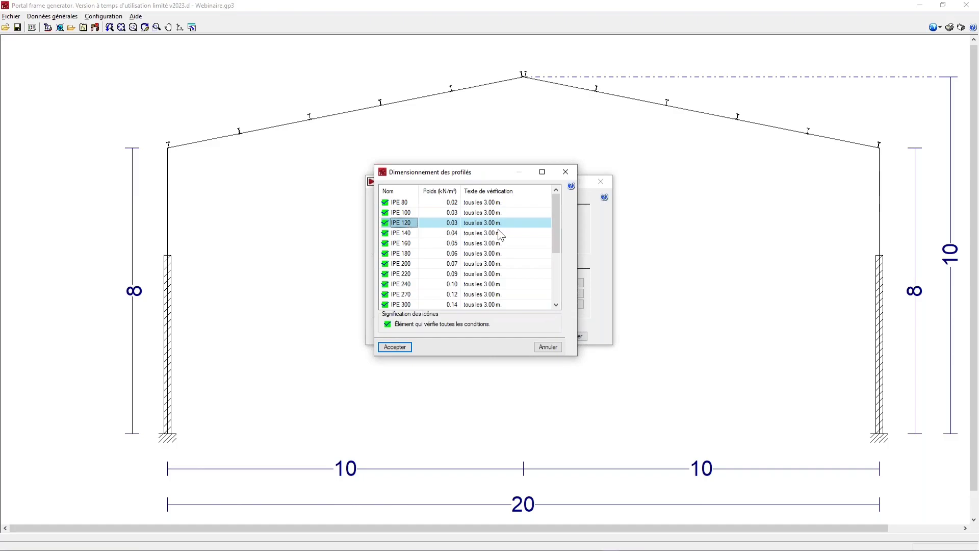
left_click(396, 347)
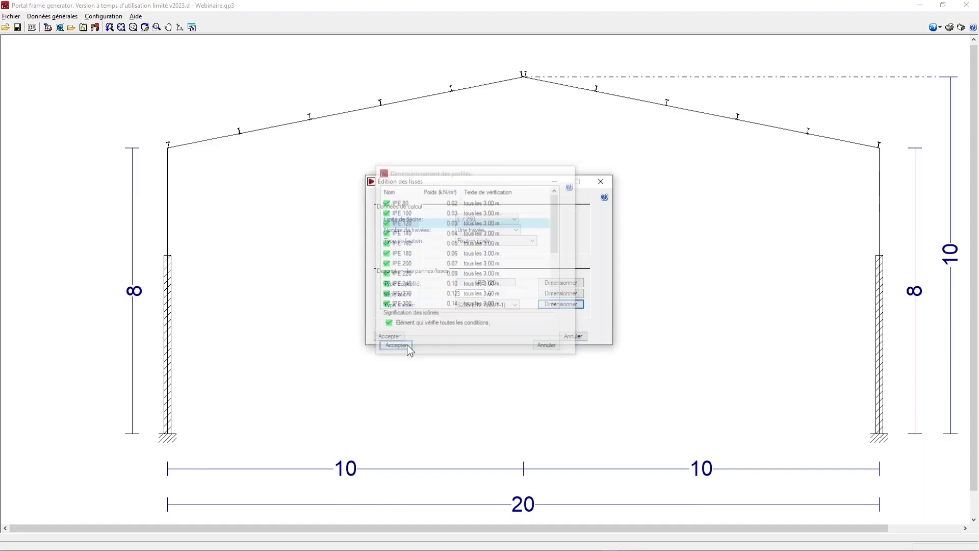
left_click(393, 339)
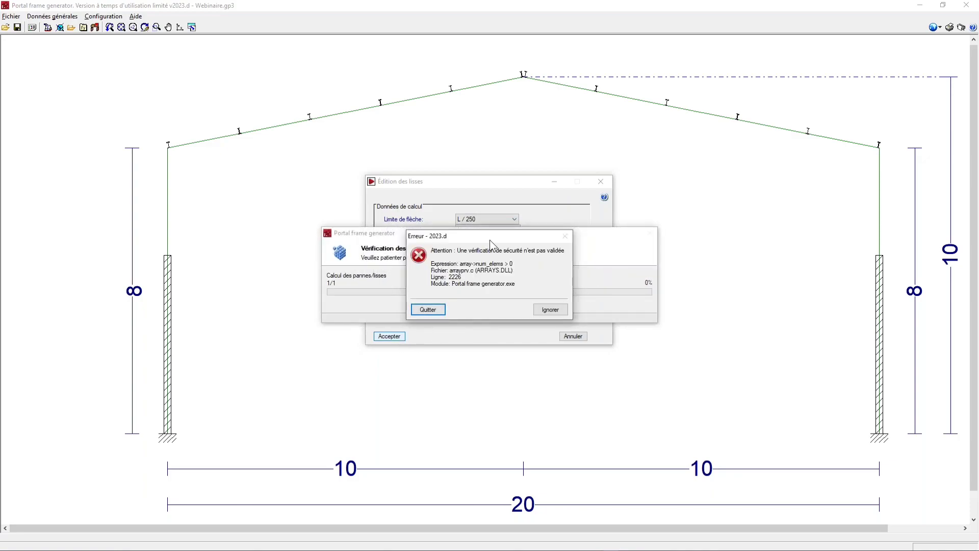
Quit the crashed session, restart the program and create a new job named Webiainre
left_click_drag(488, 233, 483, 236)
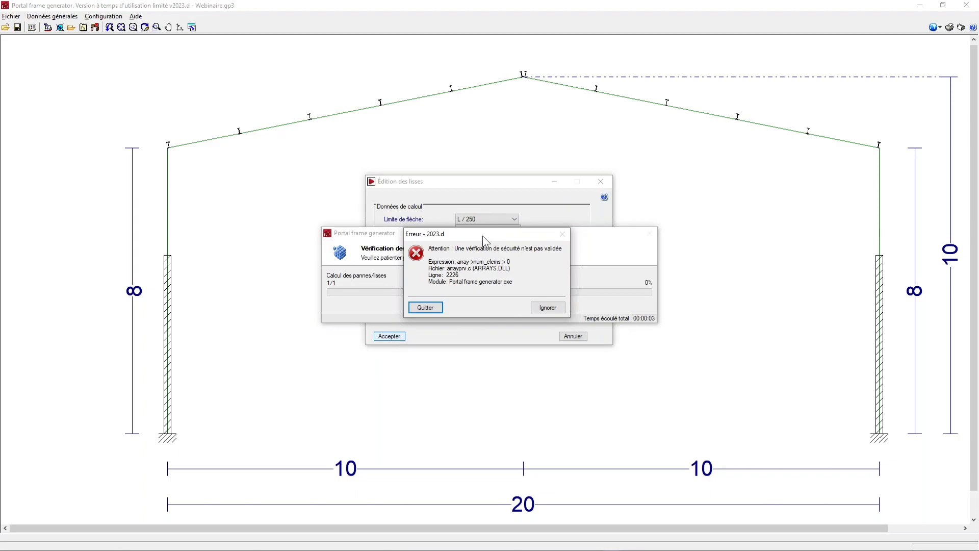
left_click(426, 308)
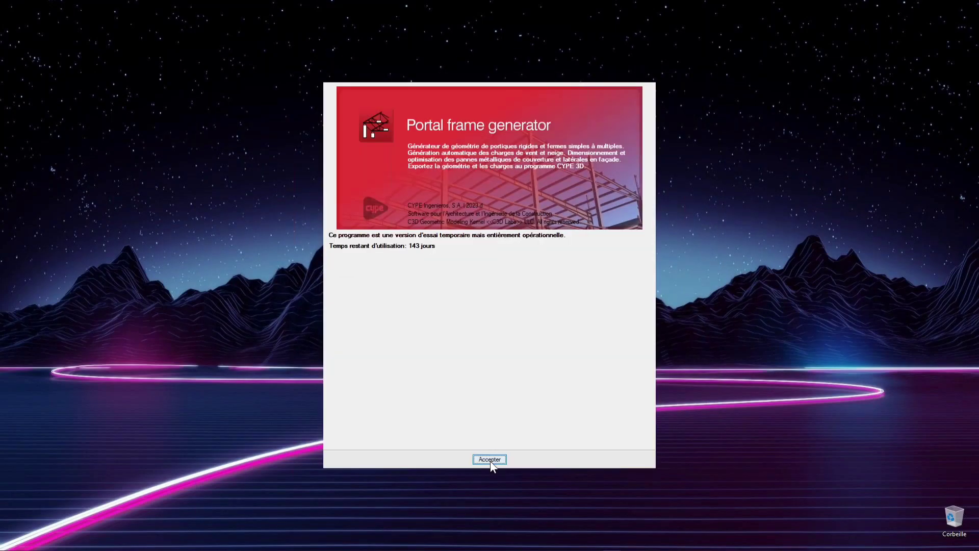
left_click(490, 459)
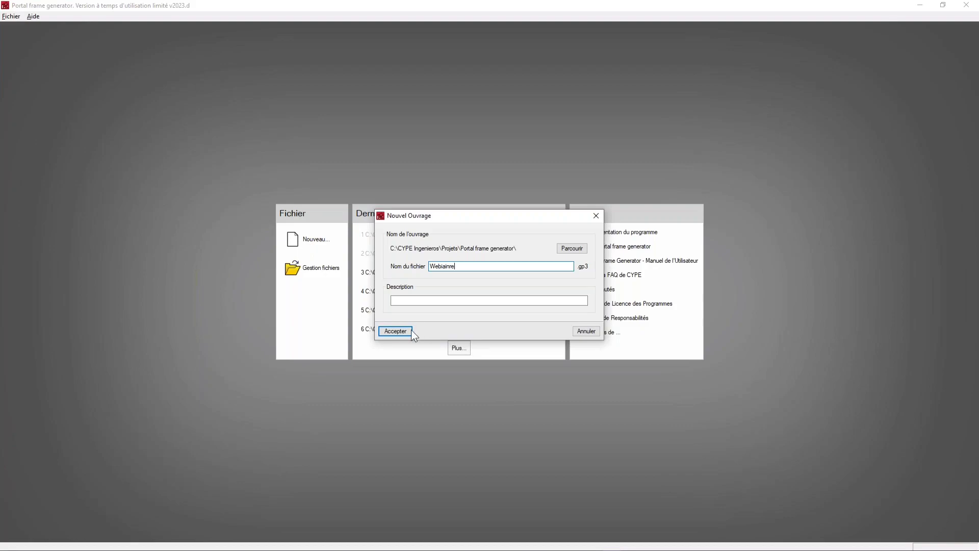
left_click(397, 330)
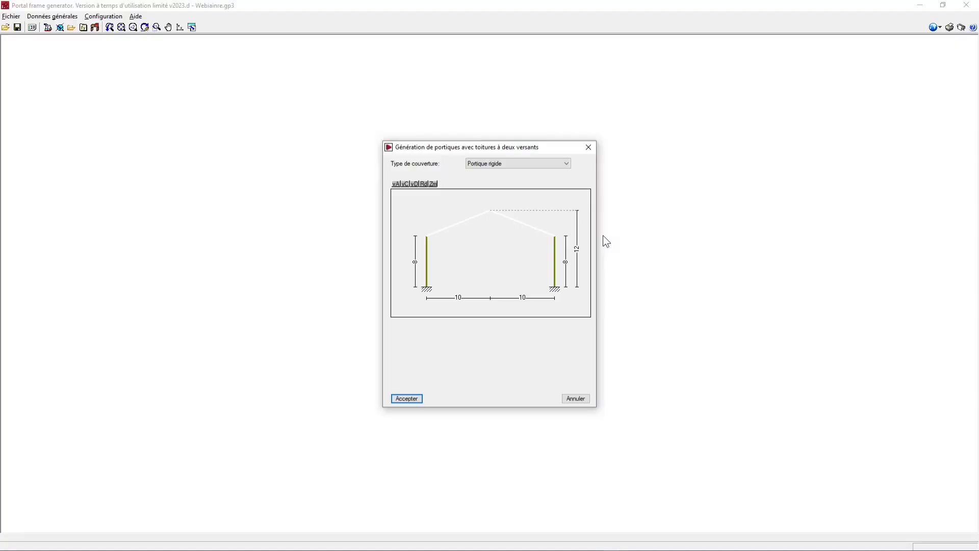
Set the ridge height of the two-slope rigid portal frame to 10 m and generate the frame
left_click(577, 249)
type("10")
key("Return")
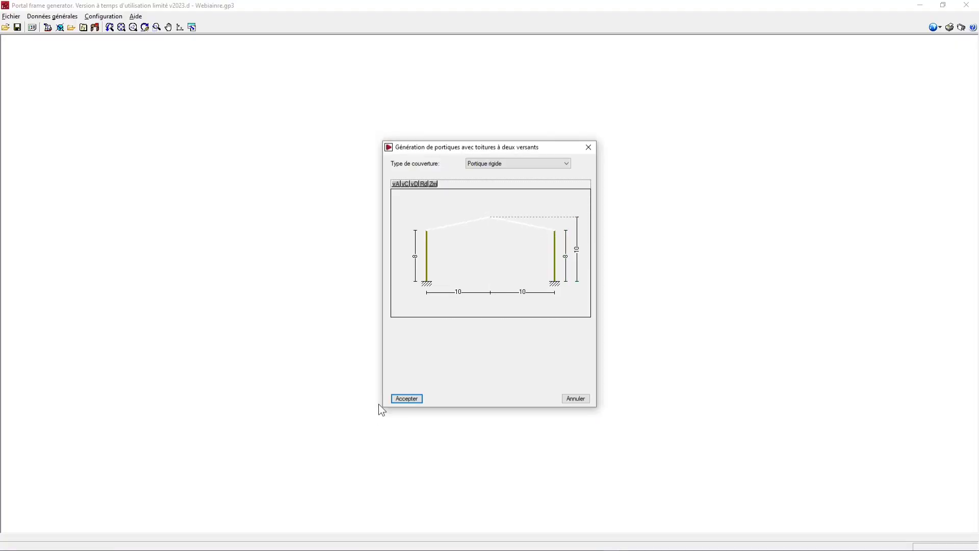
left_click(407, 399)
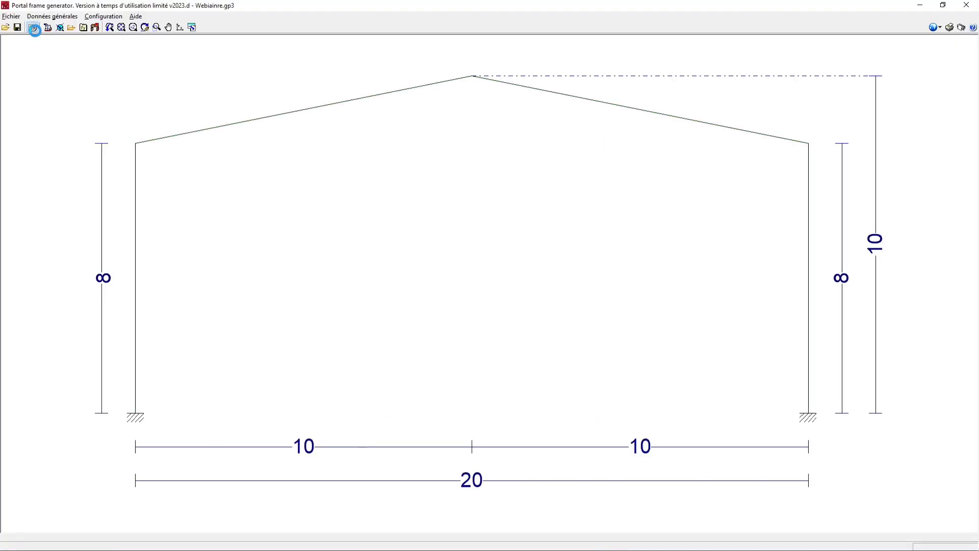
In the general data, set the frame spacing to 6 m and enable roof cladding with element surcharge plus side cladding
key("Tab")
type("6")
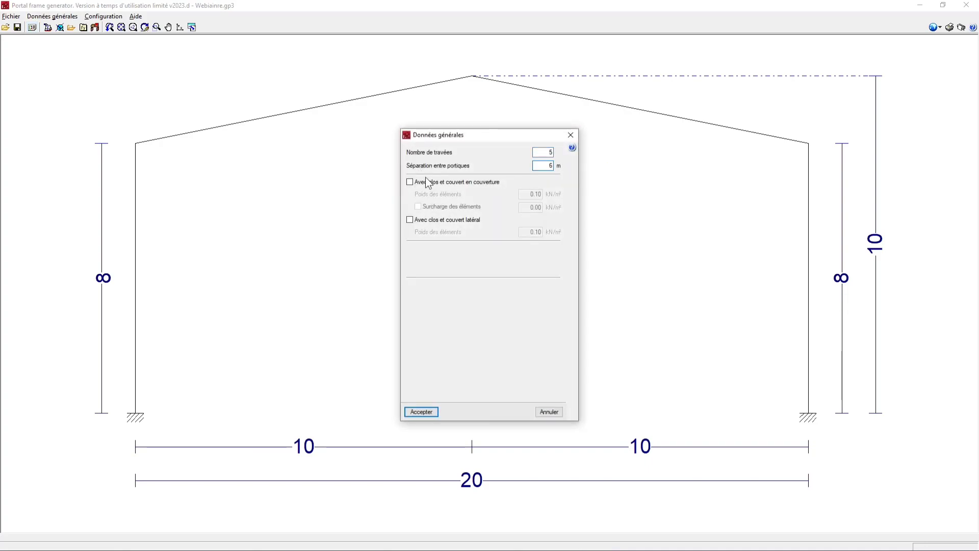
left_click(410, 182)
left_click(410, 220)
left_click(418, 206)
Enable the wind load using the Algerian RNV 99 code with zone 1
left_click(410, 251)
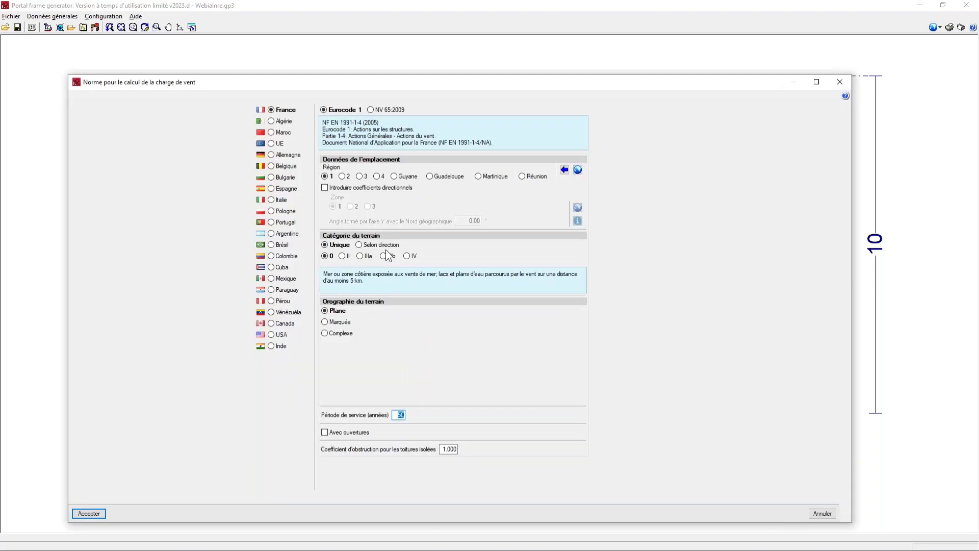
left_click(271, 121)
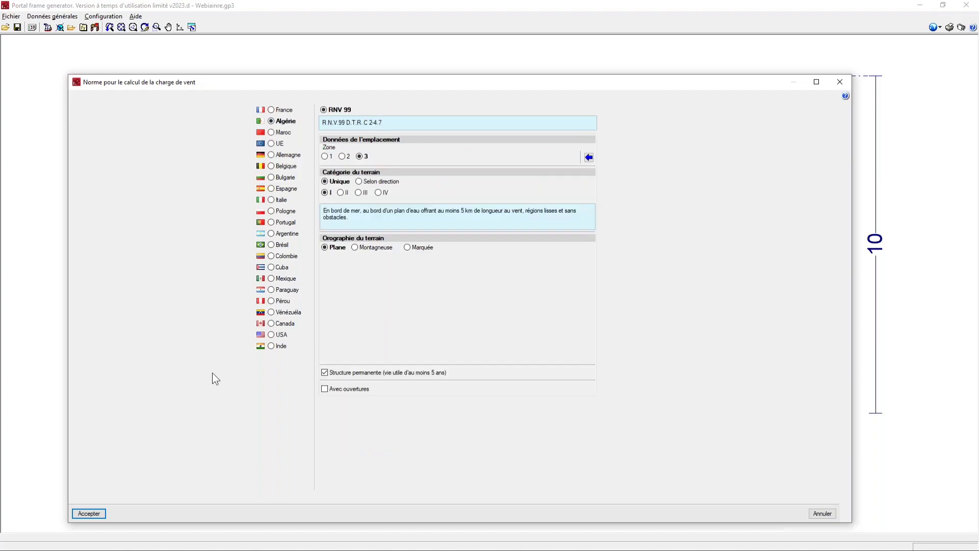
left_click(324, 157)
left_click(77, 514)
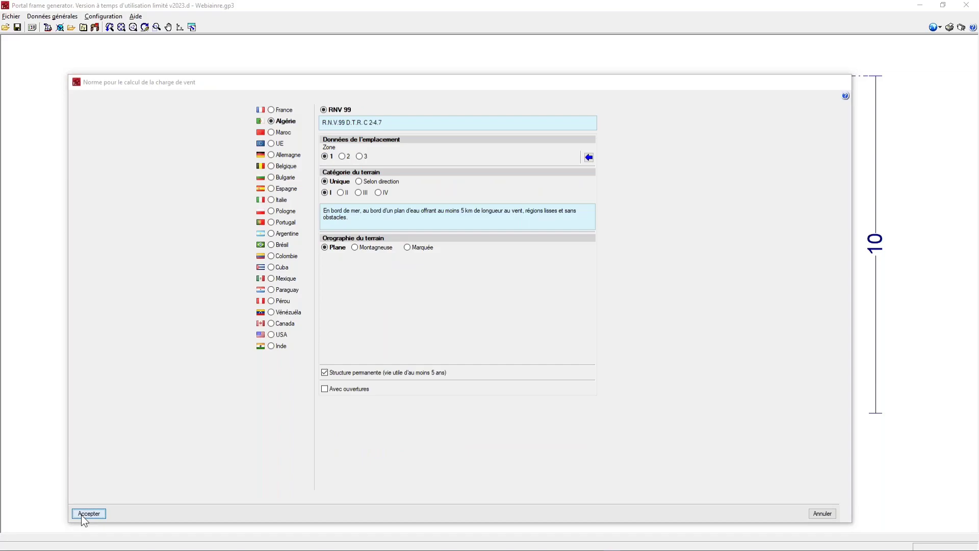
Enable the snow load with the generic snow option at 0.39 kN/m² and accept the general data
left_click(410, 268)
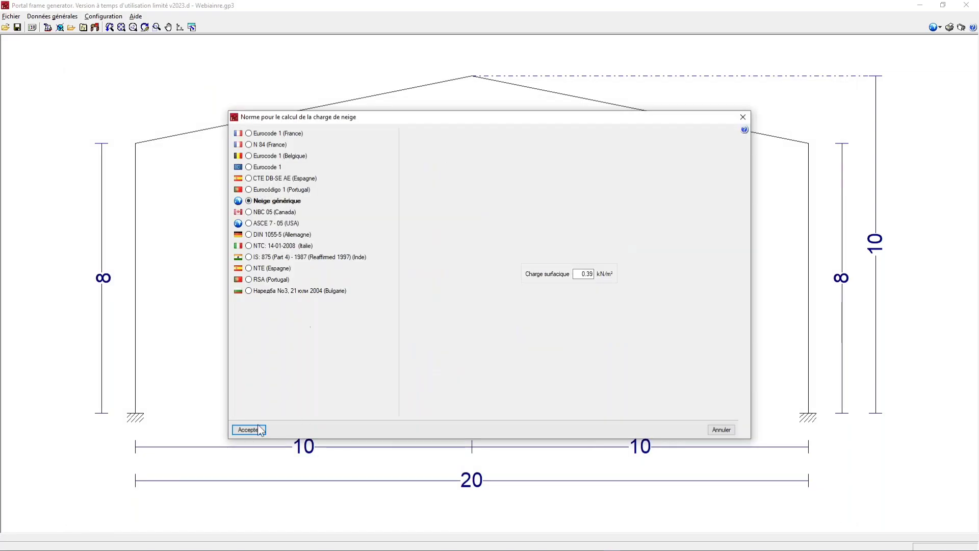
left_click(261, 426)
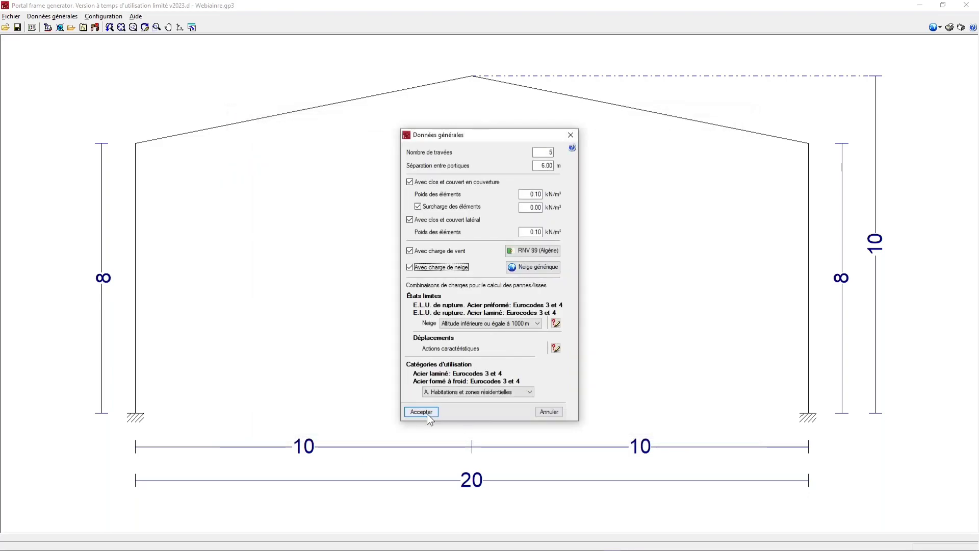
left_click(427, 413)
Open the purlin data and import all the predefined ArcelorMittal profile series for the purlin section
left_click(475, 268)
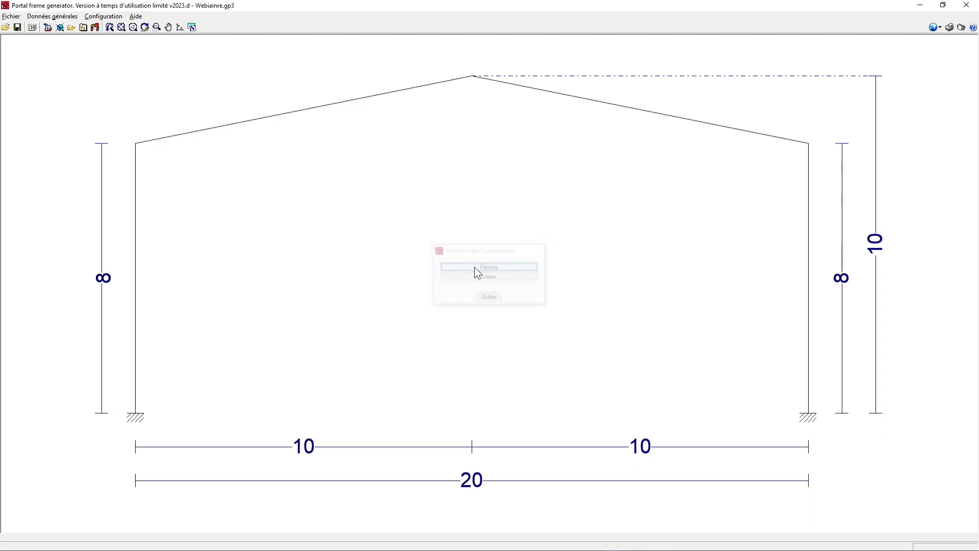
left_click(494, 293)
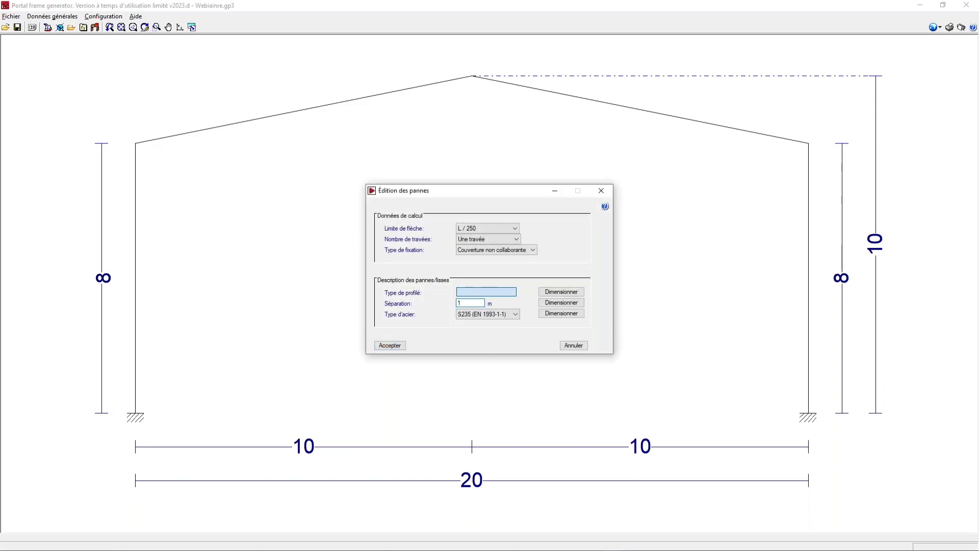
left_click(411, 247)
left_click(440, 279)
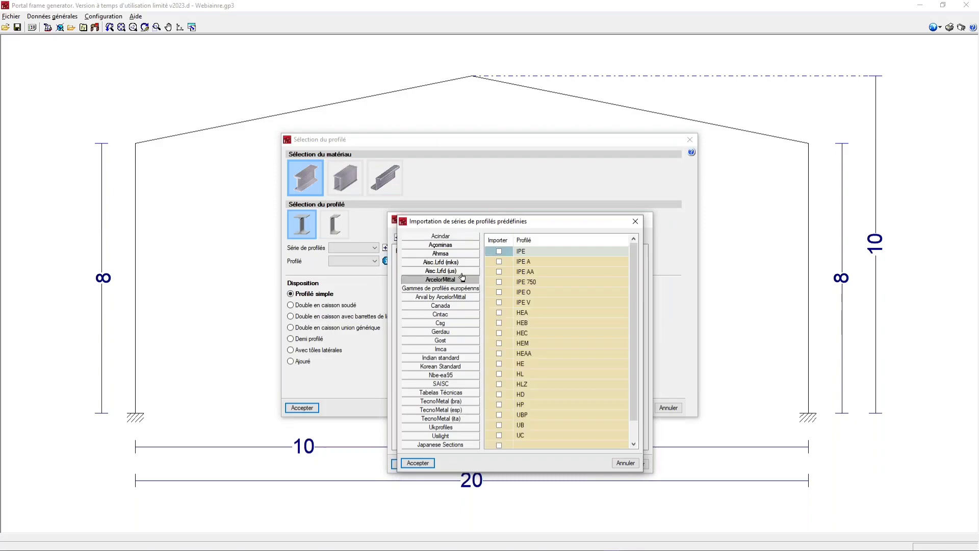
left_click(498, 240)
left_click(510, 241)
left_click(418, 463)
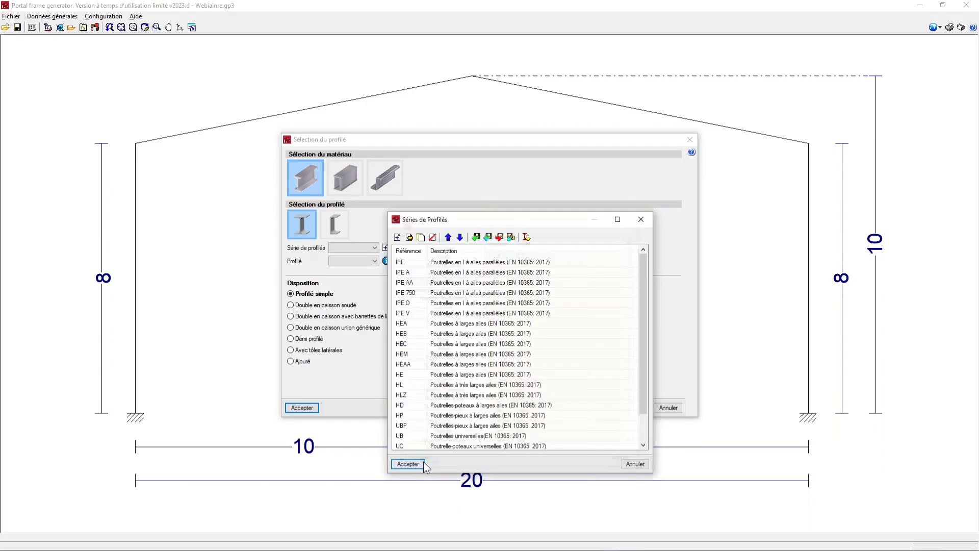
left_click(423, 462)
Try IPE 140 as the purlin profile and accept its verification
left_click(374, 261)
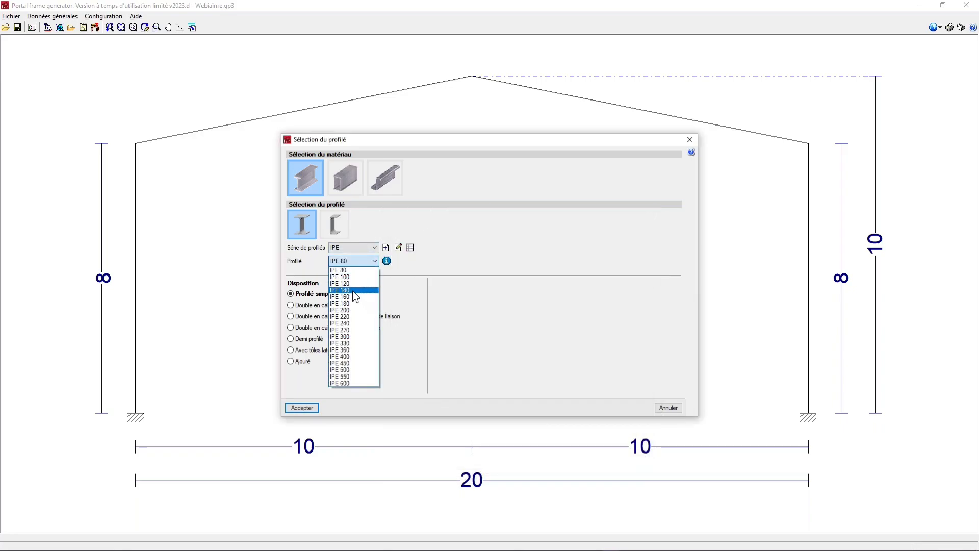
left_click(353, 291)
key("Return")
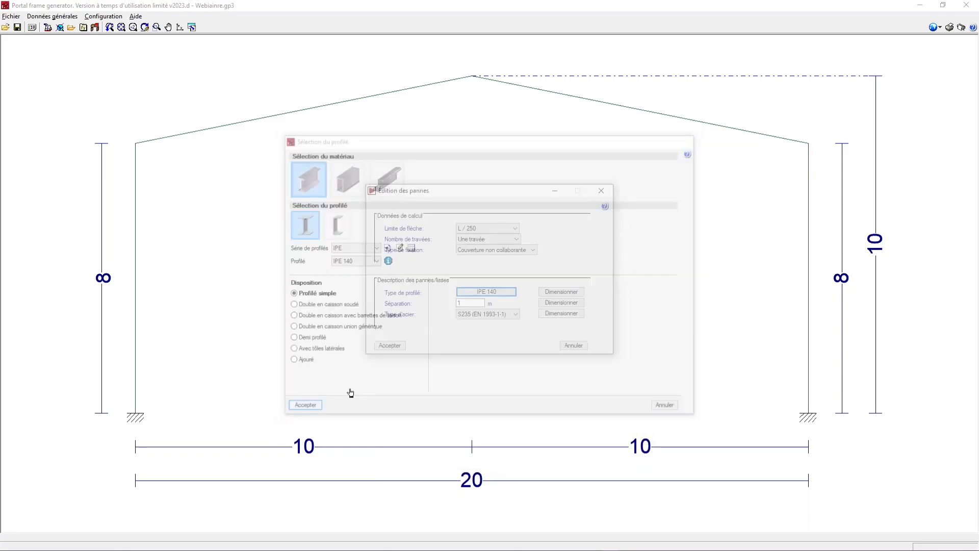
left_click(391, 345)
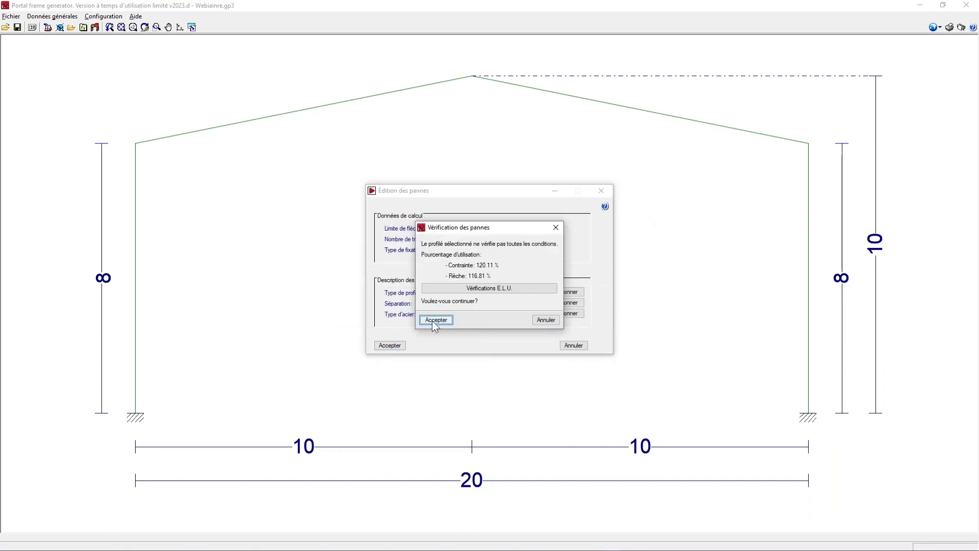
left_click(433, 320)
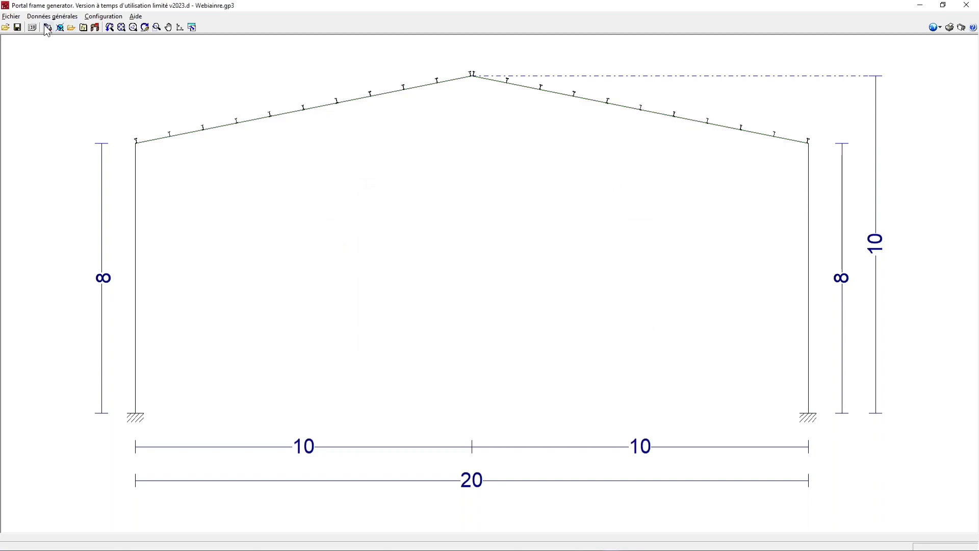
Change the purlin profile to IPE 160, verify it and accept the purlins
left_click(47, 26)
left_click(496, 268)
left_click(487, 290)
left_click(372, 262)
left_click(359, 295)
left_click(312, 407)
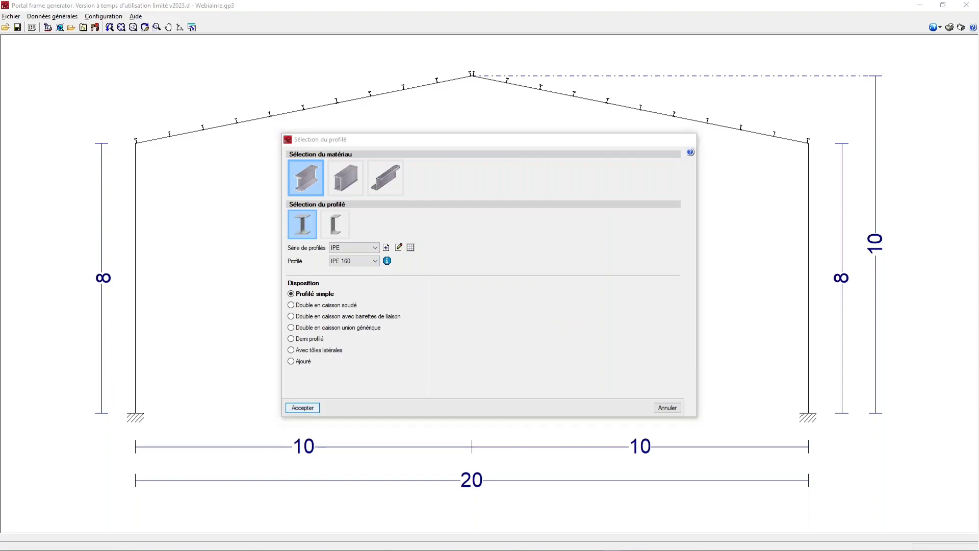
left_click(390, 345)
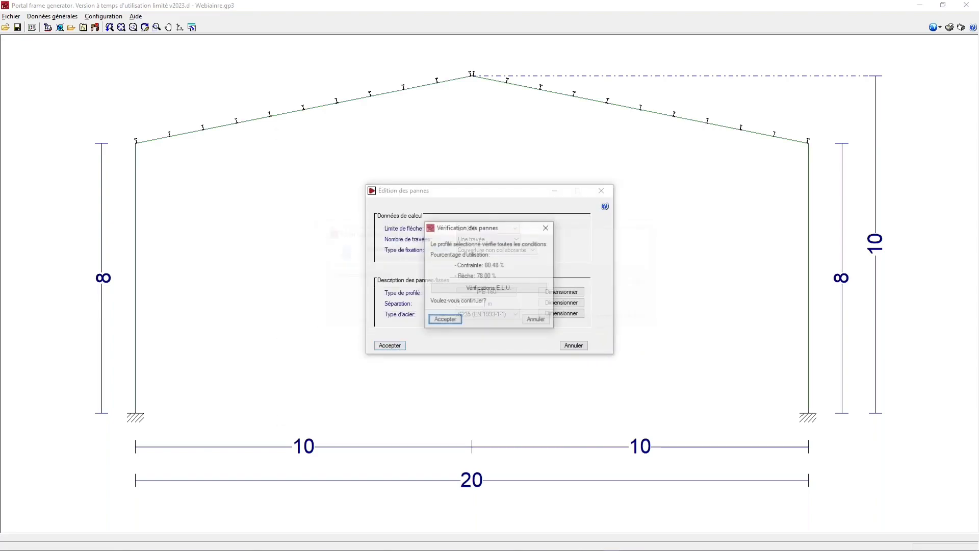
left_click(437, 321)
Open the side rail data, try IPE 120 as the profile, and reject it at the verification
left_click(46, 28)
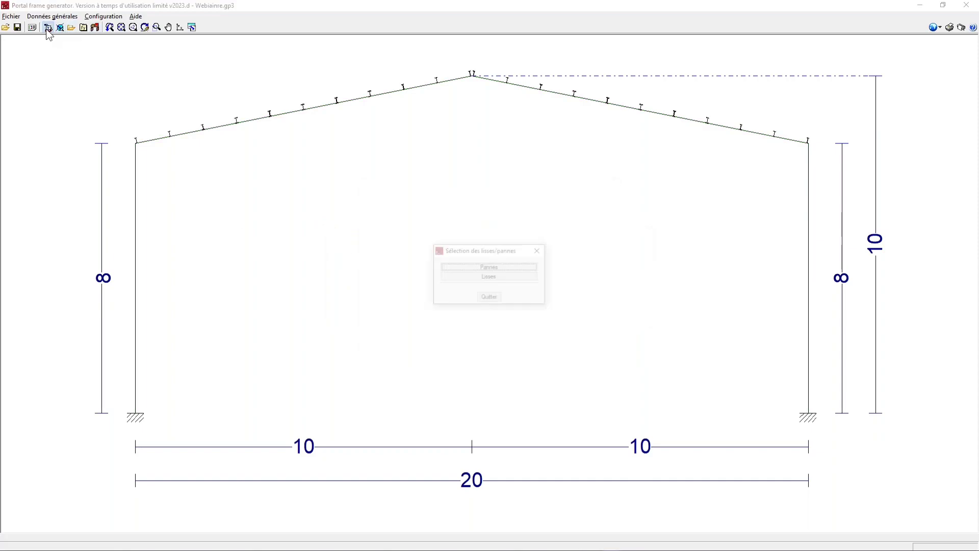
left_click(491, 277)
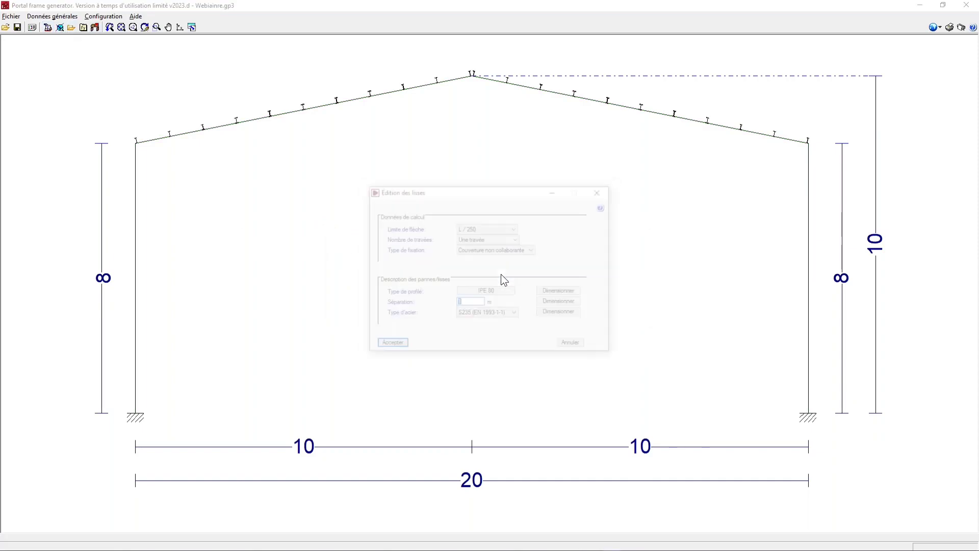
left_click(486, 291)
left_click(354, 261)
left_click(354, 284)
left_click(303, 408)
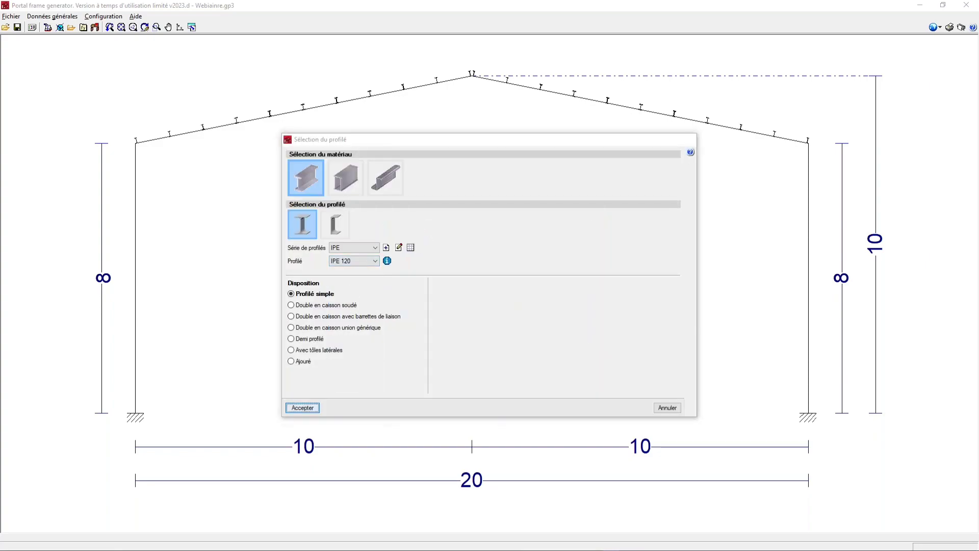
left_click(391, 346)
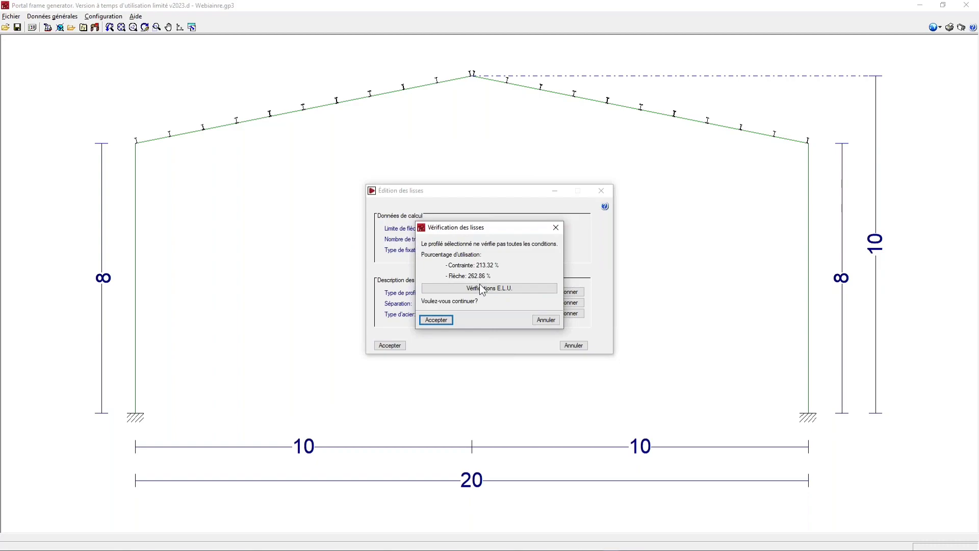
left_click(542, 319)
Set the side rail profile to IPE 180, verify it and accept the side rails
left_click(488, 293)
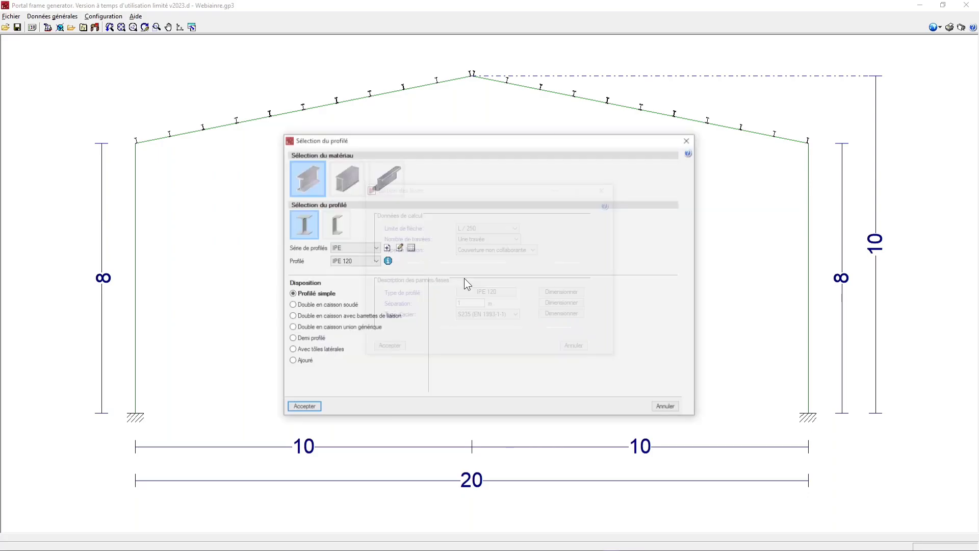
left_click(368, 261)
left_click(358, 303)
left_click(302, 407)
left_click(390, 345)
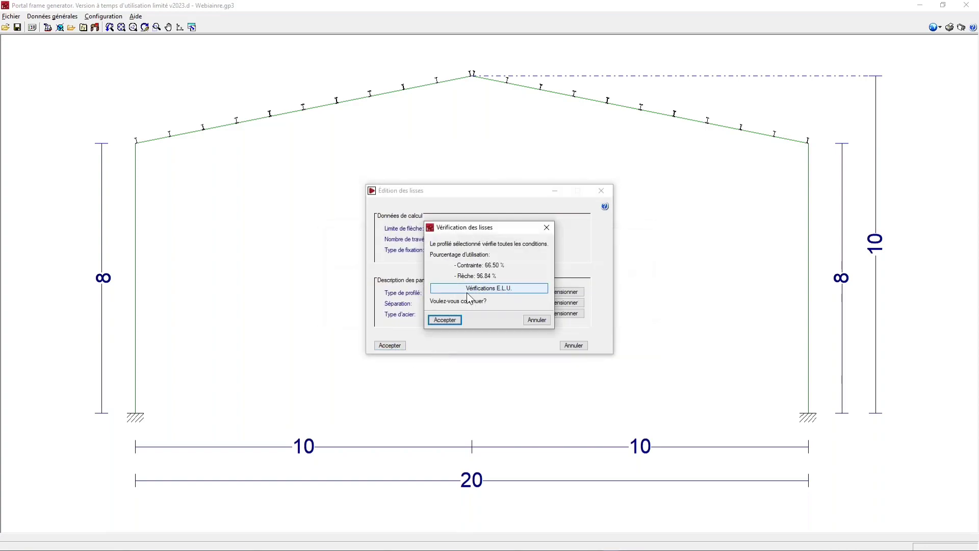
left_click(445, 320)
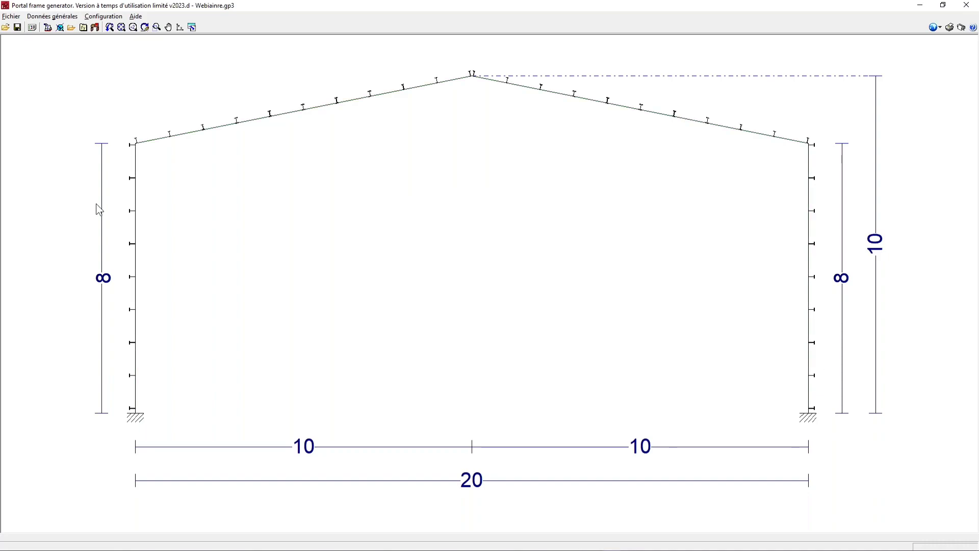
Display the loads of all load cases on frame 1 and examine them at the left eave
left_click(60, 27)
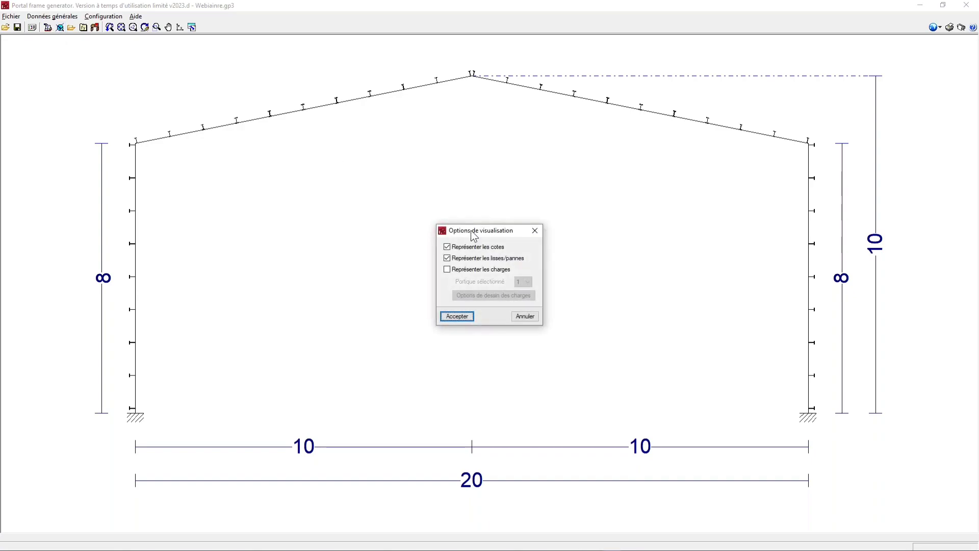
left_click_drag(472, 234, 466, 220)
left_click(443, 256)
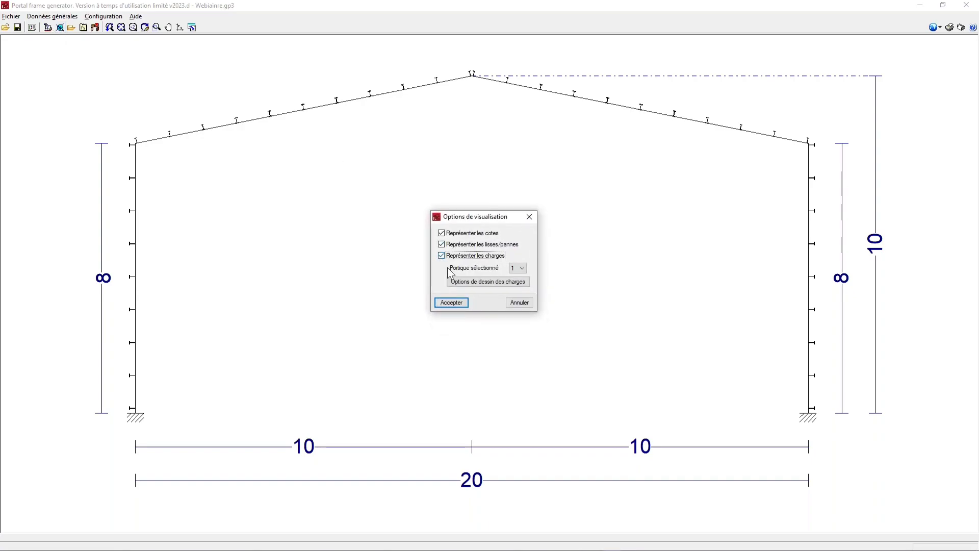
left_click(474, 284)
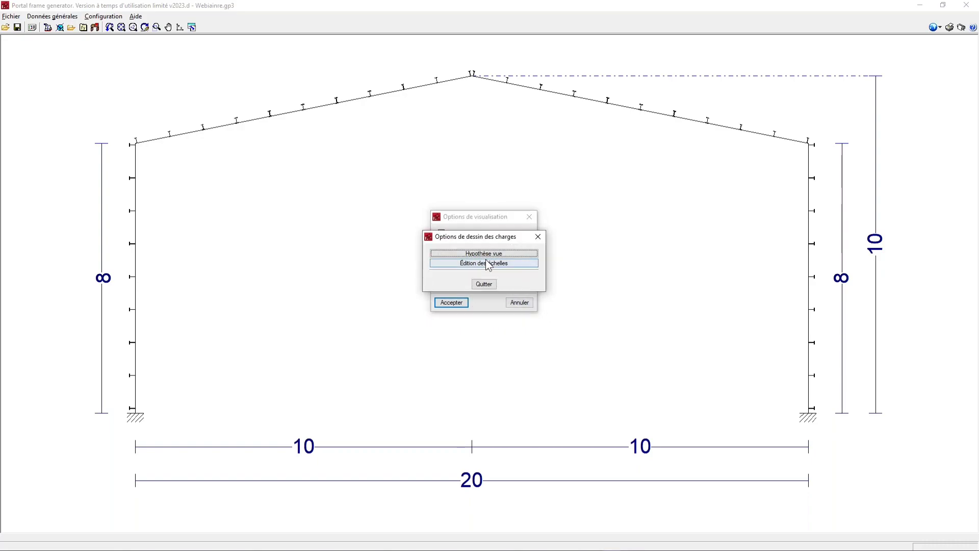
left_click(461, 254)
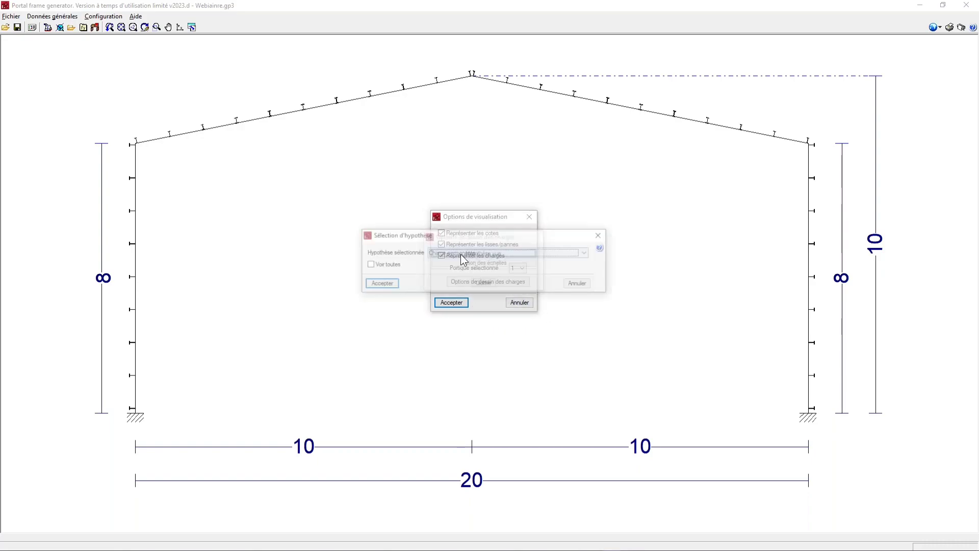
left_click(380, 284)
left_click(447, 303)
scroll(162, 155, "up", 3)
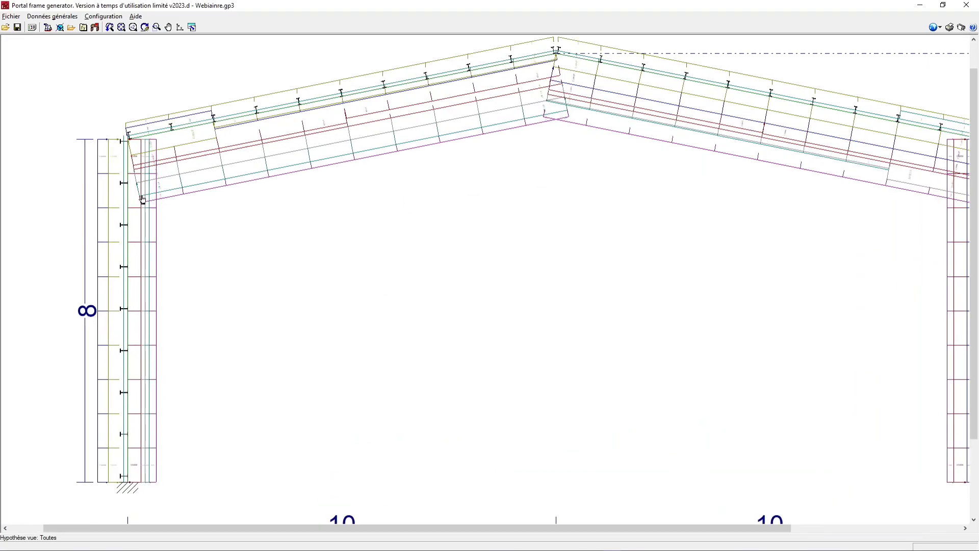
scroll(142, 199, "up", 4)
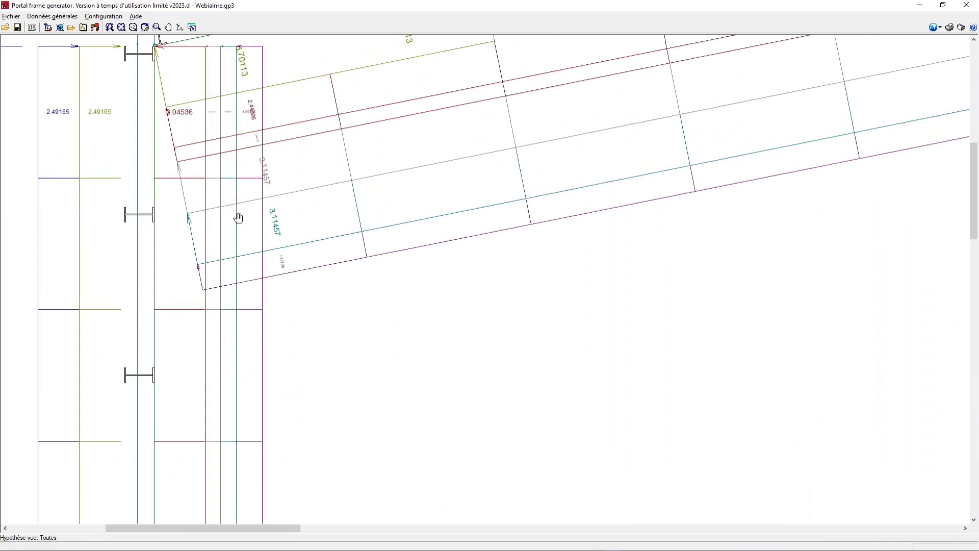
Examine the loads of all load cases along the rafters and columns of the whole frame
middle_click_drag(238, 218, 298, 274)
scroll(298, 271, "up", 1)
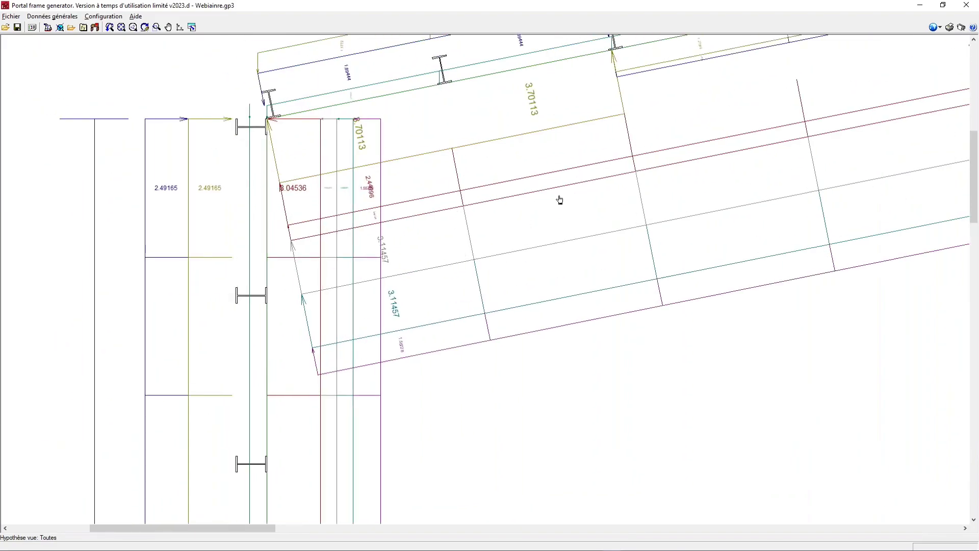
scroll(500, 205, "down", 5)
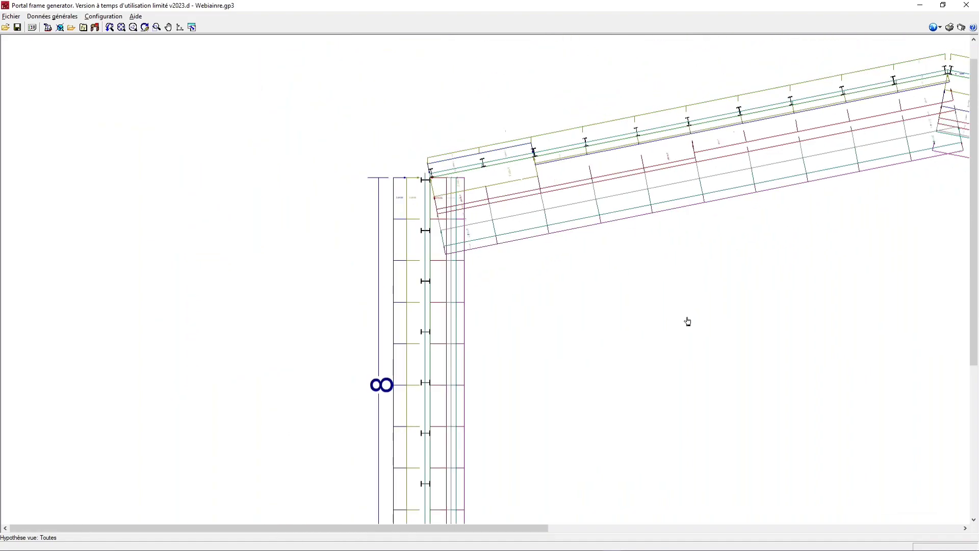
mouse_move(880, 306)
middle_mouse_down()
mouse_move(551, 241)
mouse_move(451, 256)
middle_mouse_up()
scroll(535, 230, "down", 1)
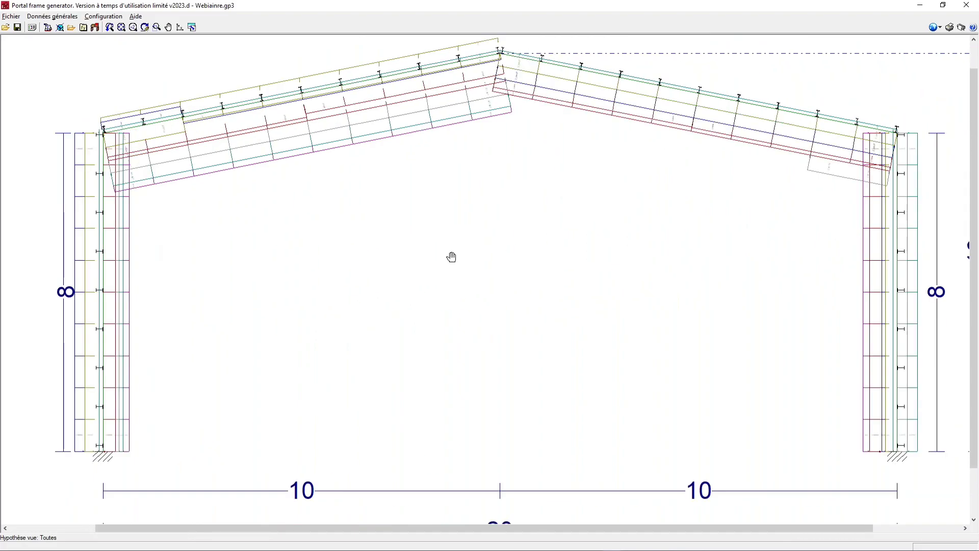
scroll(451, 257, "down", 1)
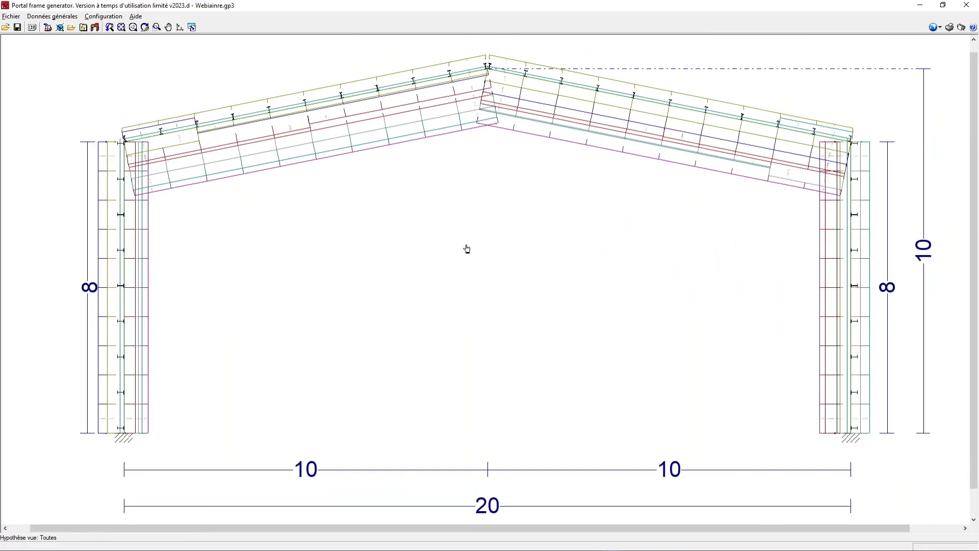
mouse_move(466, 248)
middle_mouse_down()
mouse_move(474, 246)
mouse_move(441, 240)
middle_mouse_up()
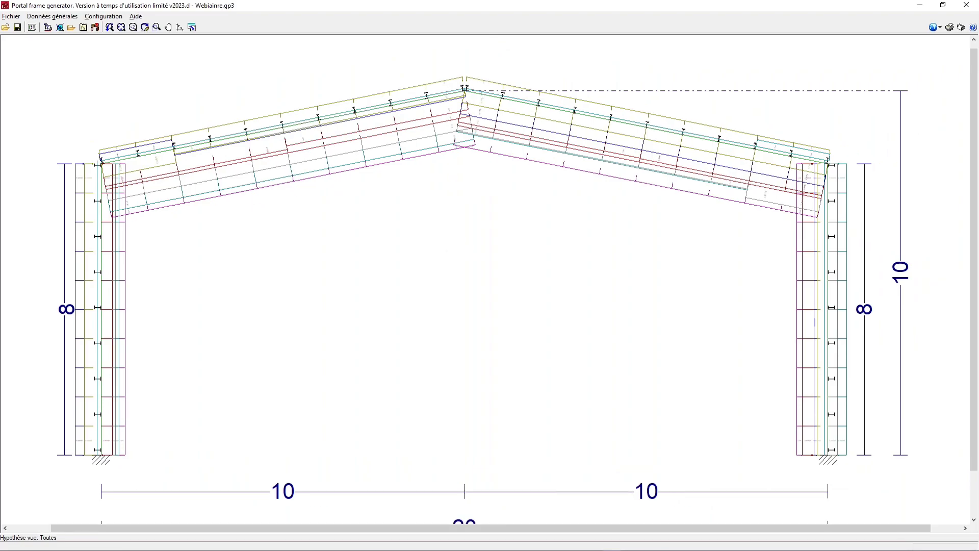
Start the export to CYPE 3D and accept the purlin and side rail verifications
left_click(51, 17)
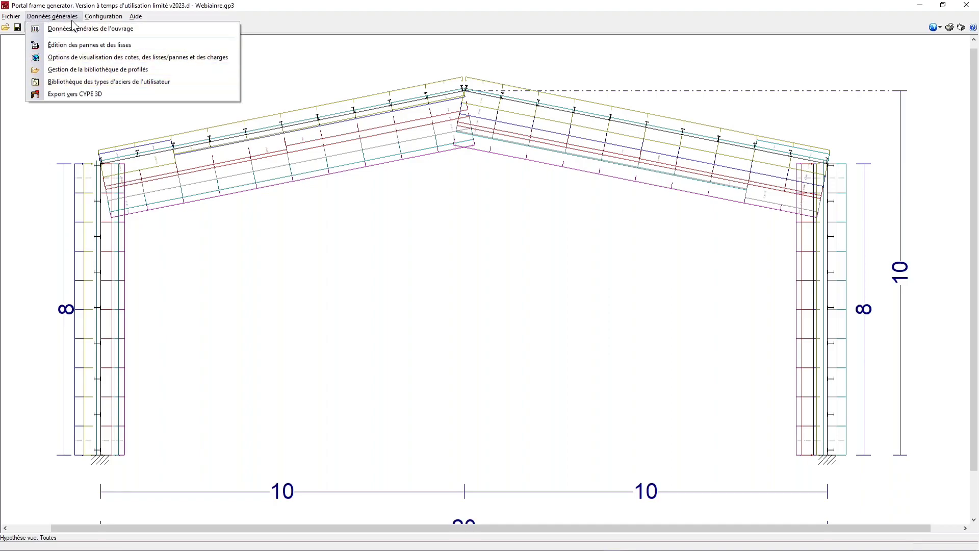
left_click(95, 93)
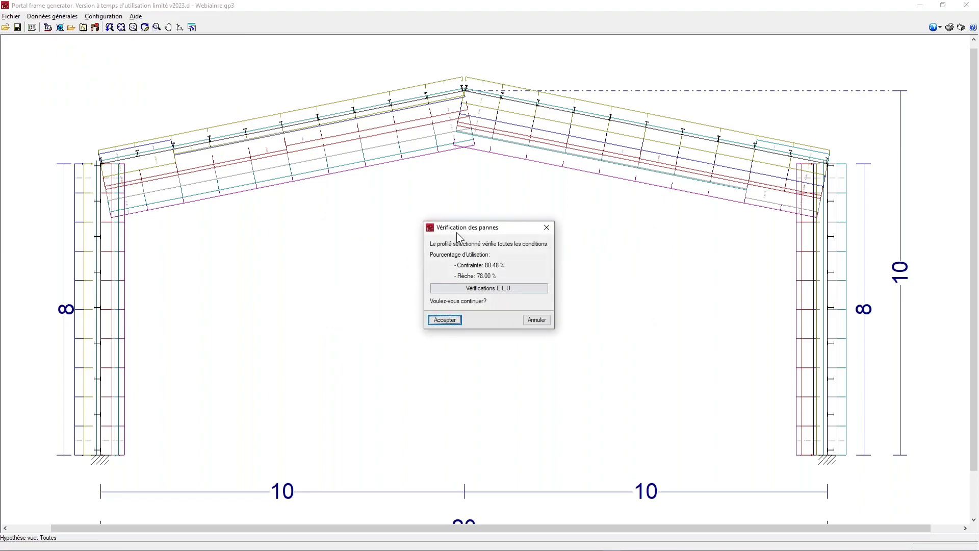
left_click(445, 320)
left_click(444, 319)
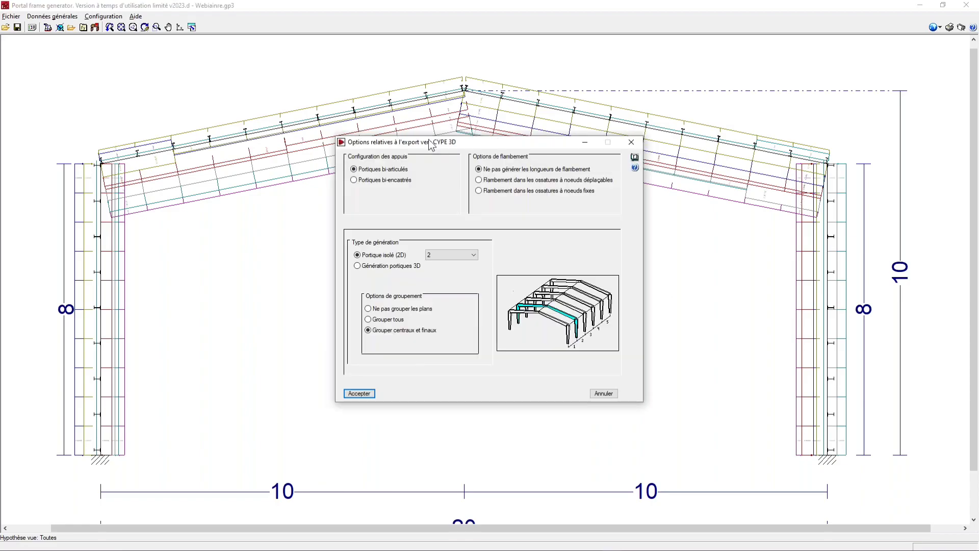
Export to CYPE 3D as 3D portal frames with pinned bases, no generated buckling lengths, and central and end frames grouped
mouse_move(430, 144)
left_mouse_down()
mouse_move(417, 141)
mouse_move(418, 151)
left_mouse_up()
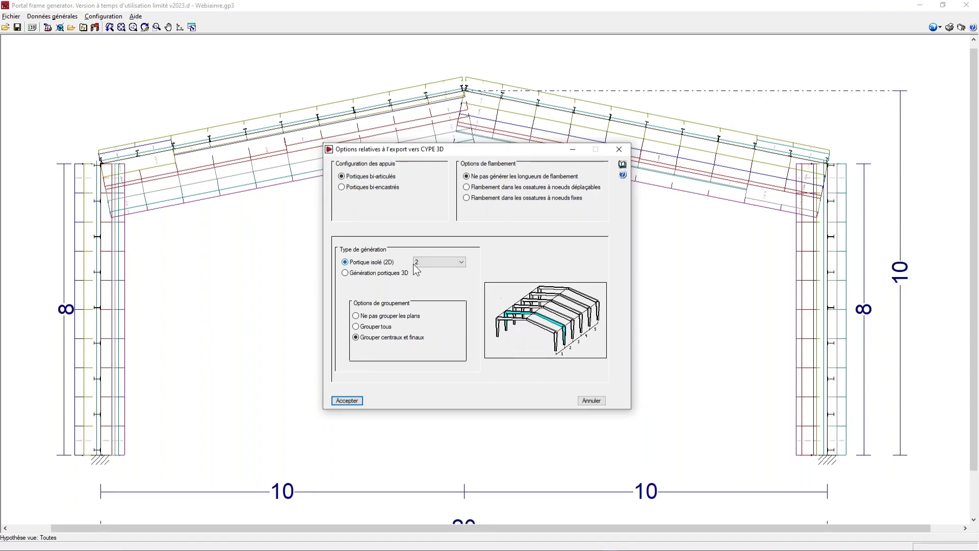
left_click(433, 262)
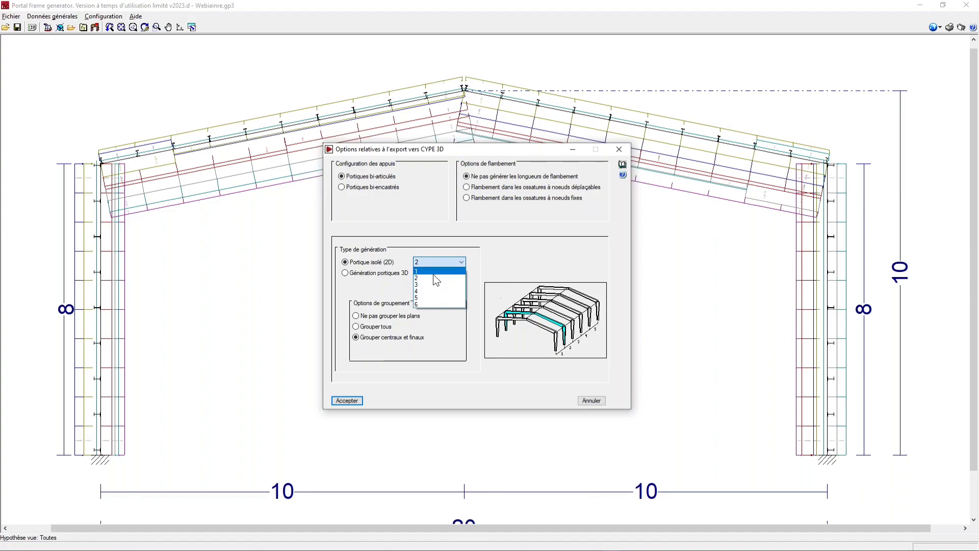
left_click(434, 285)
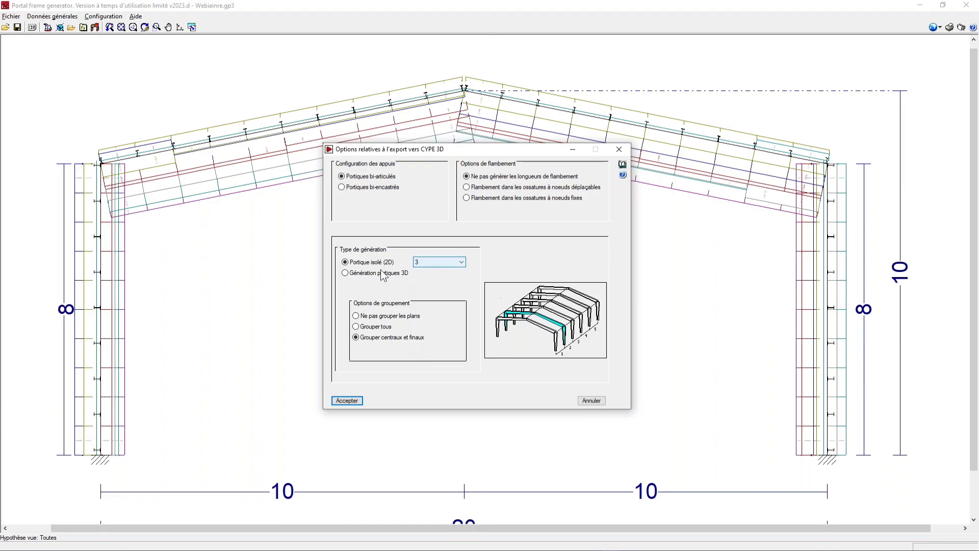
left_click(345, 274)
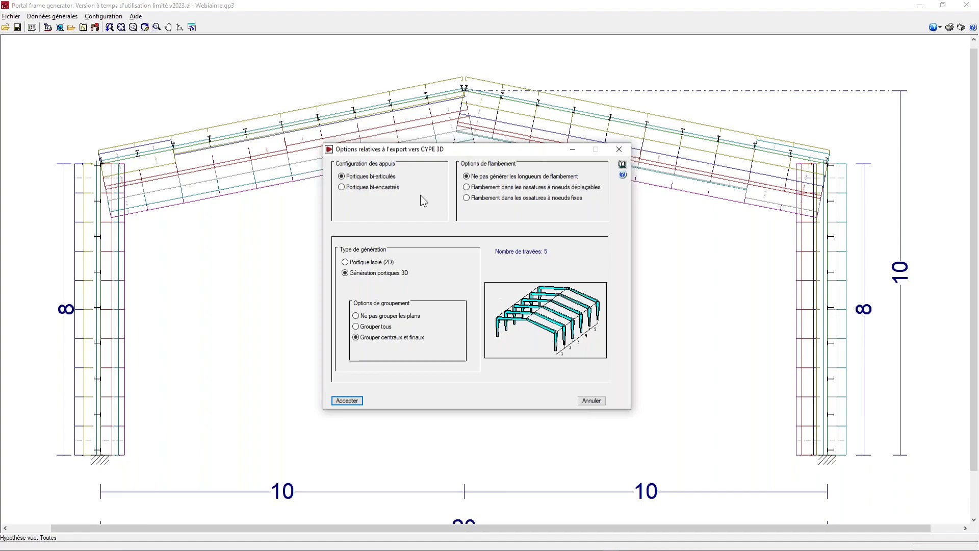
left_click(348, 401)
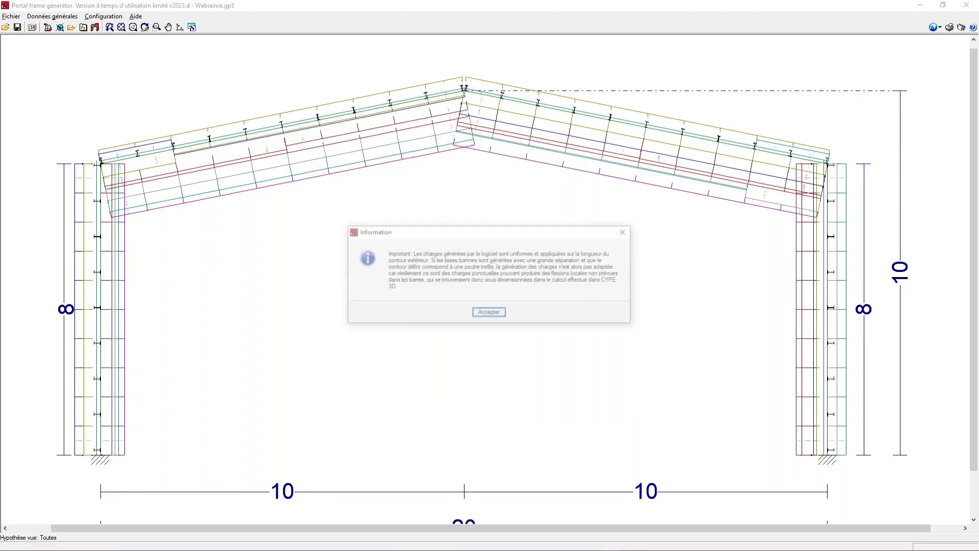
left_click(489, 313)
left_click(442, 301)
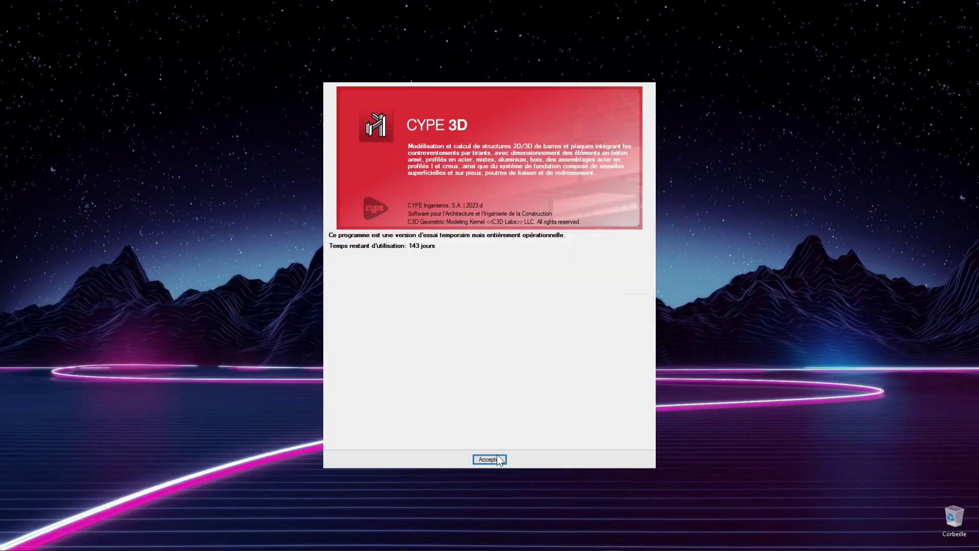
In CYPE 3D, enable dynamic seismic action for the new project with Algeria's RPA 99 / v 2003 code, consulting its seismic zone map
left_click(489, 459)
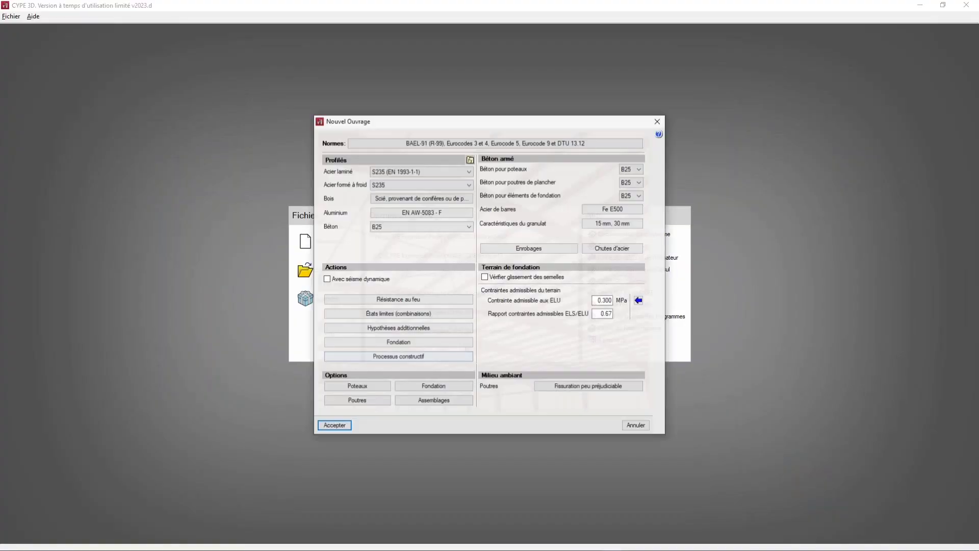
left_click_drag(474, 127, 480, 127)
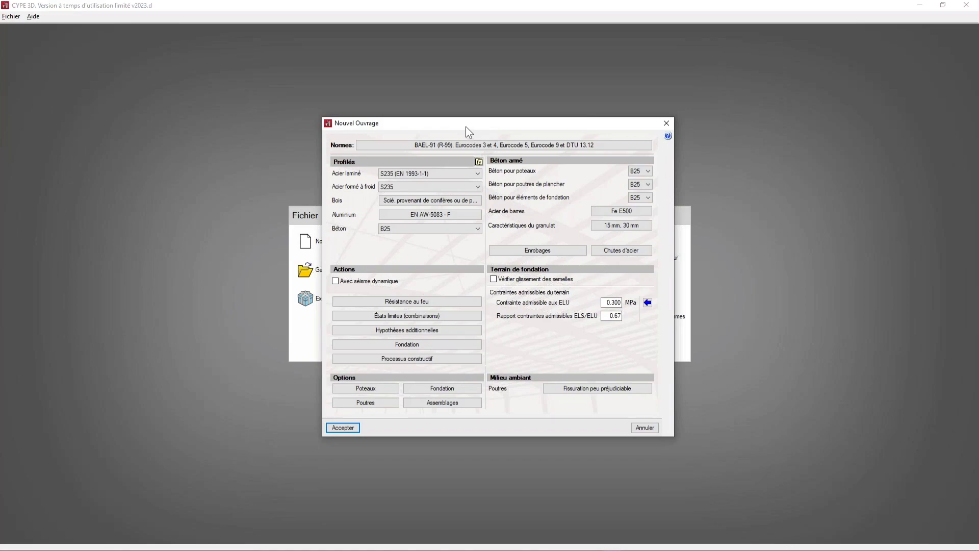
left_click_drag(466, 126, 445, 124)
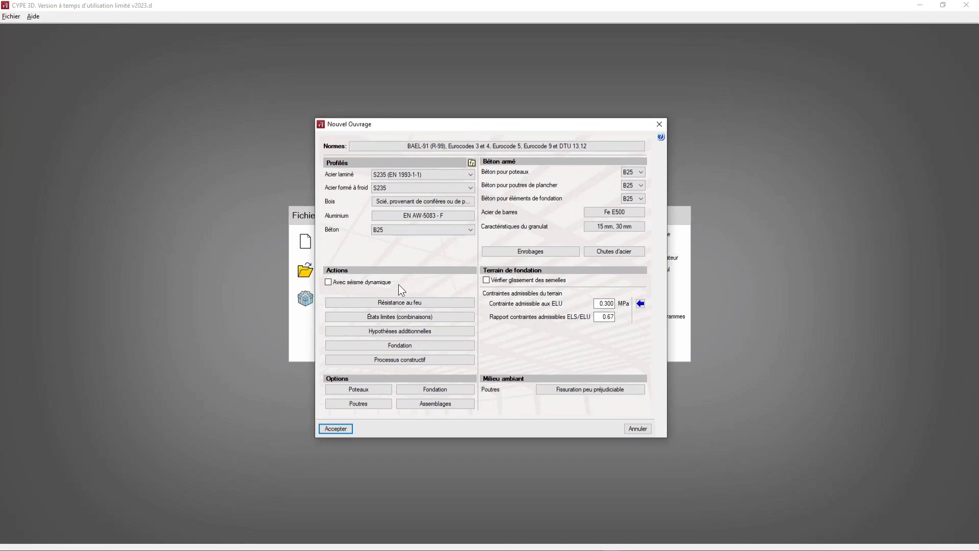
left_click(334, 284)
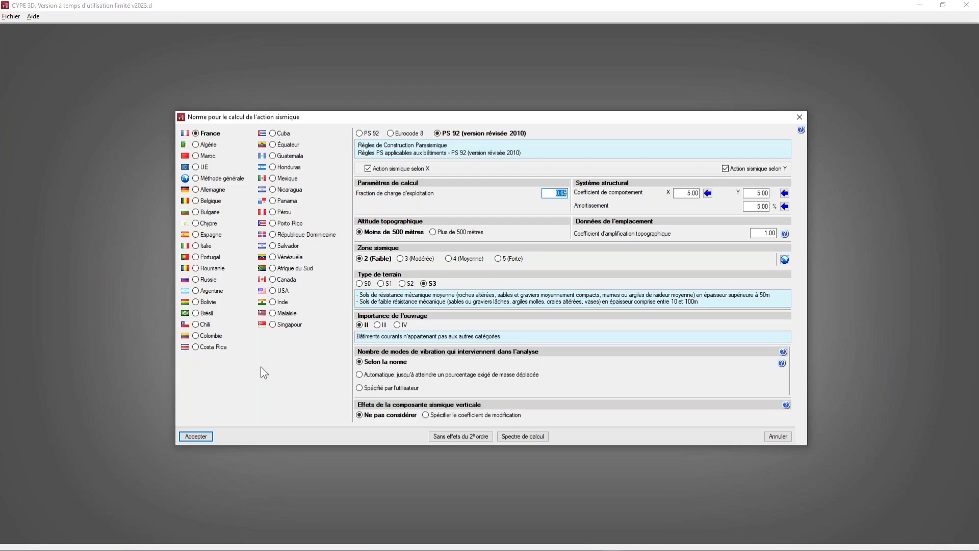
left_click(206, 145)
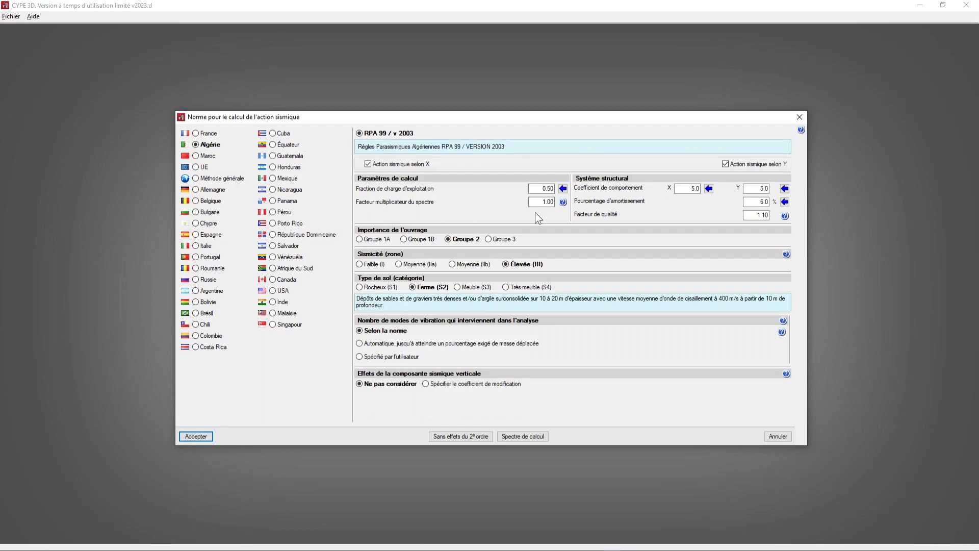
left_click(786, 255)
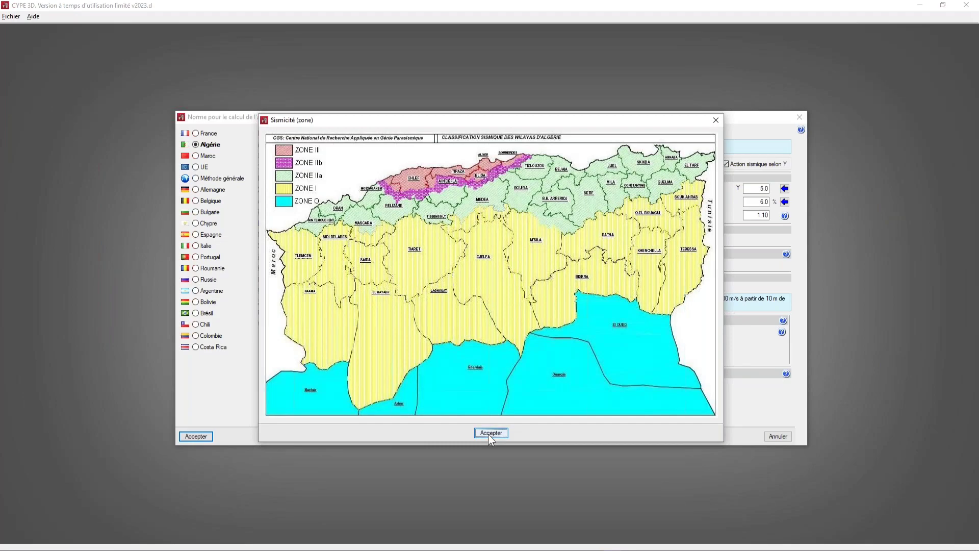
left_click(491, 433)
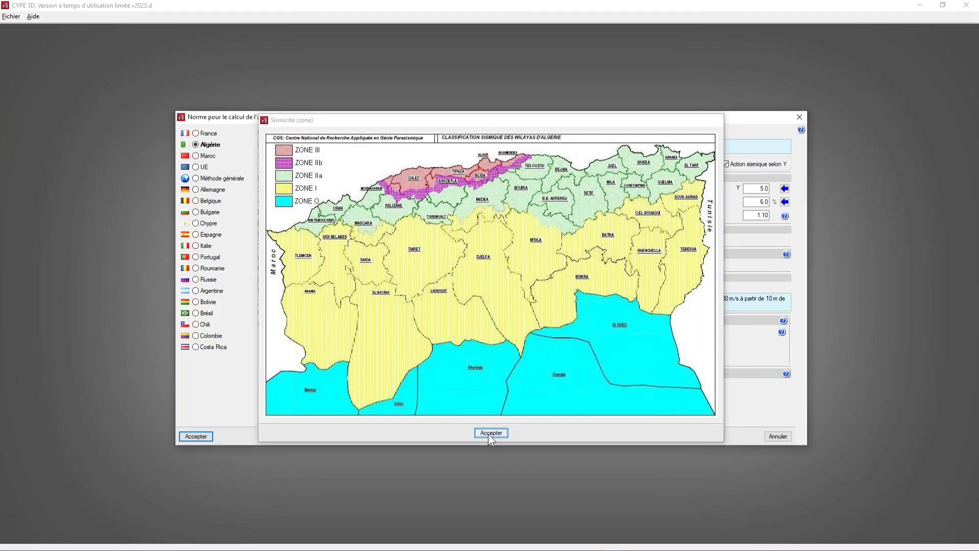
left_click(199, 436)
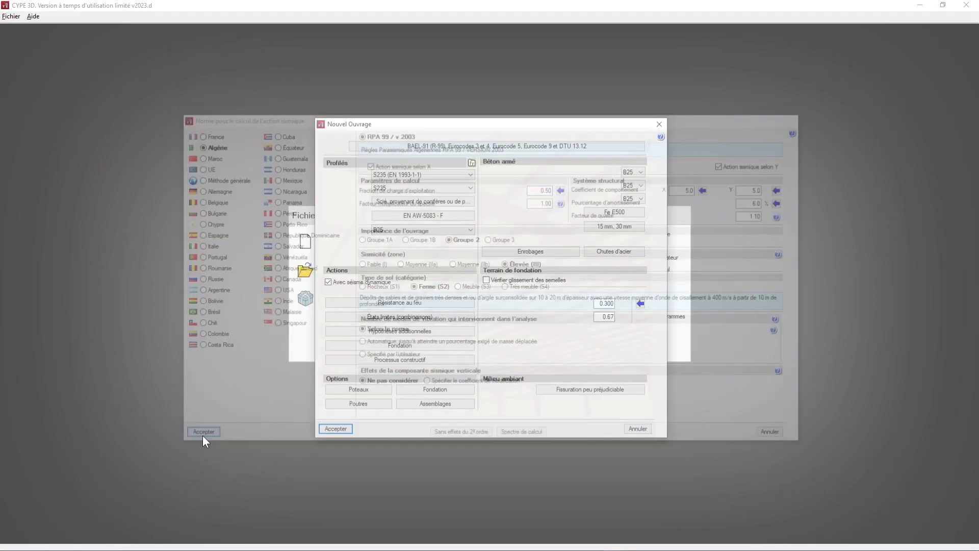
Accept the new project's general data and its limit states with BAEL 91 for soil stresses
left_click(346, 430)
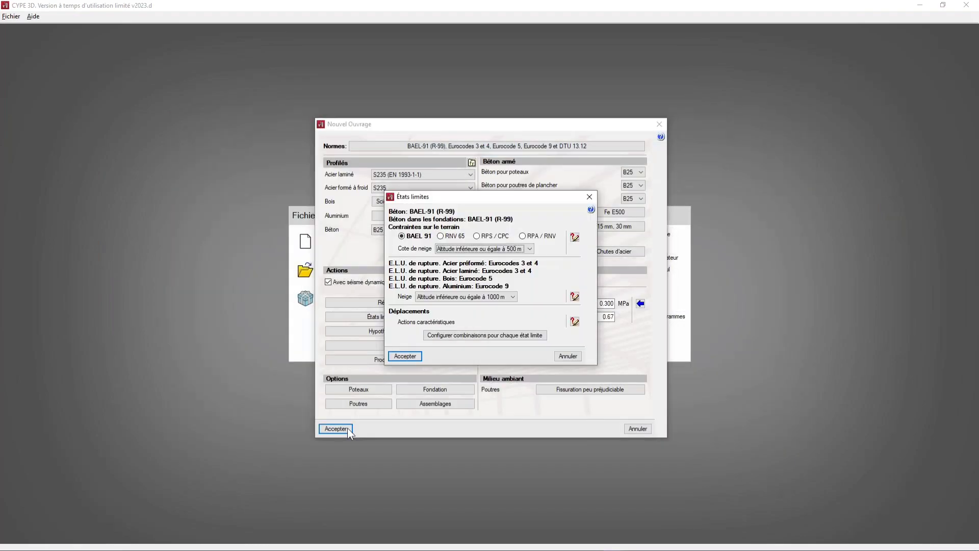
left_click(405, 356)
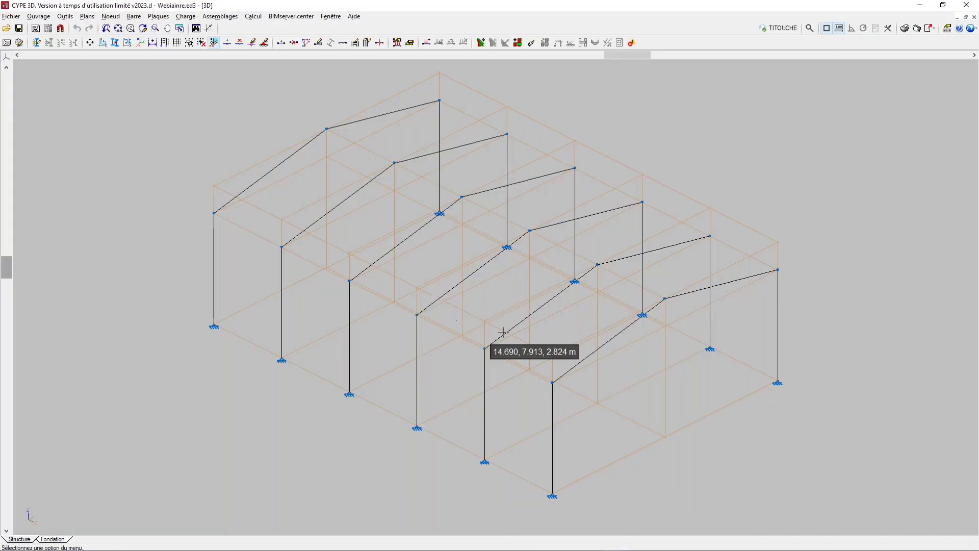
scroll(503, 332, "down", 2)
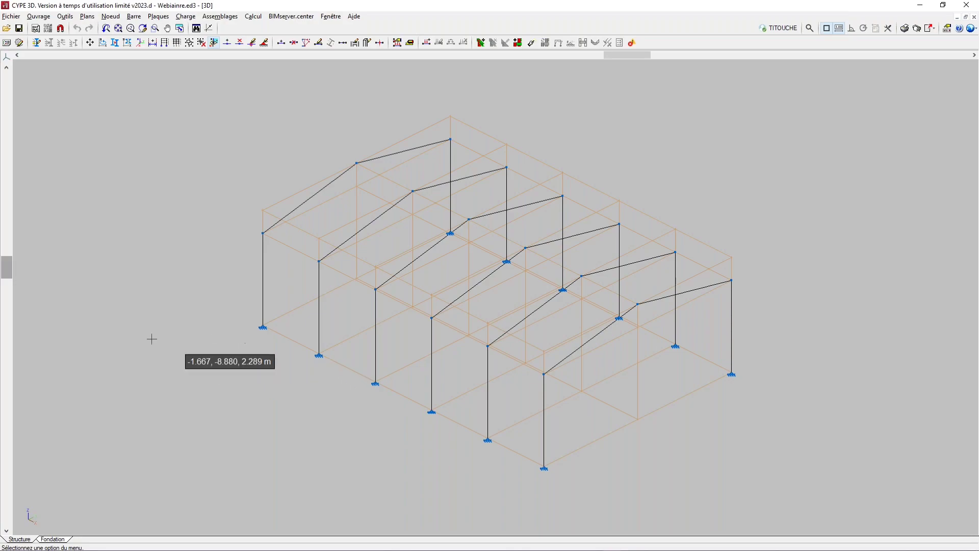
Open the section description for the near column of the closest end frame
left_click(319, 43)
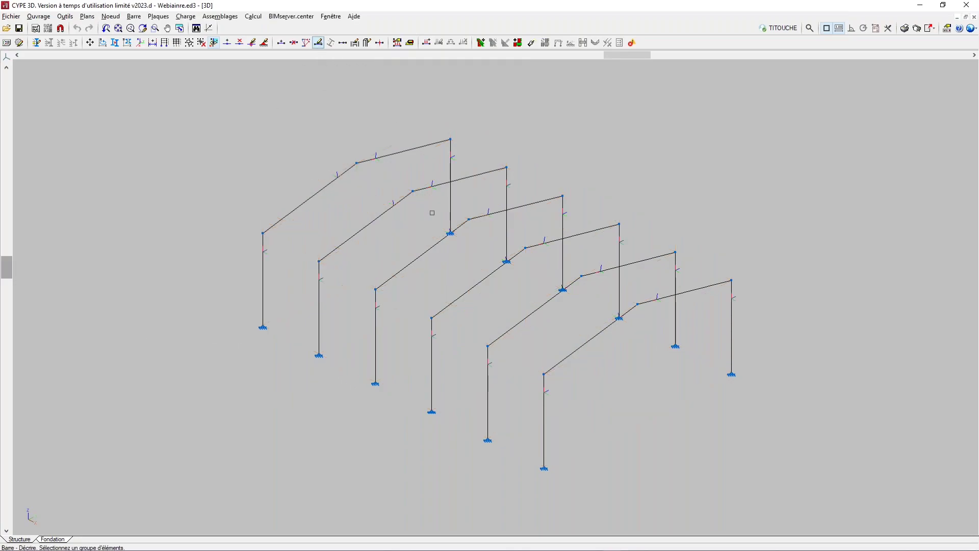
left_click(546, 423)
right_click(546, 423)
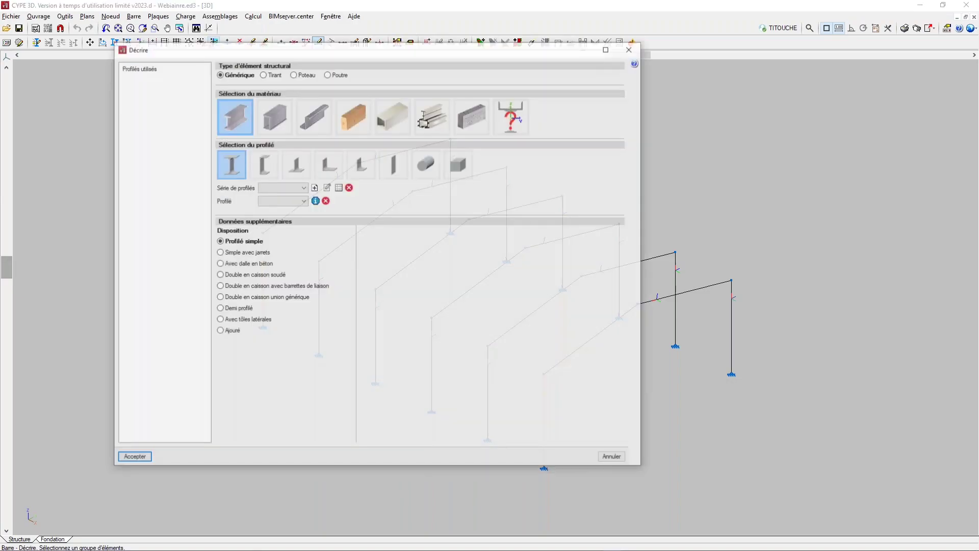
left_click_drag(422, 46, 513, 76)
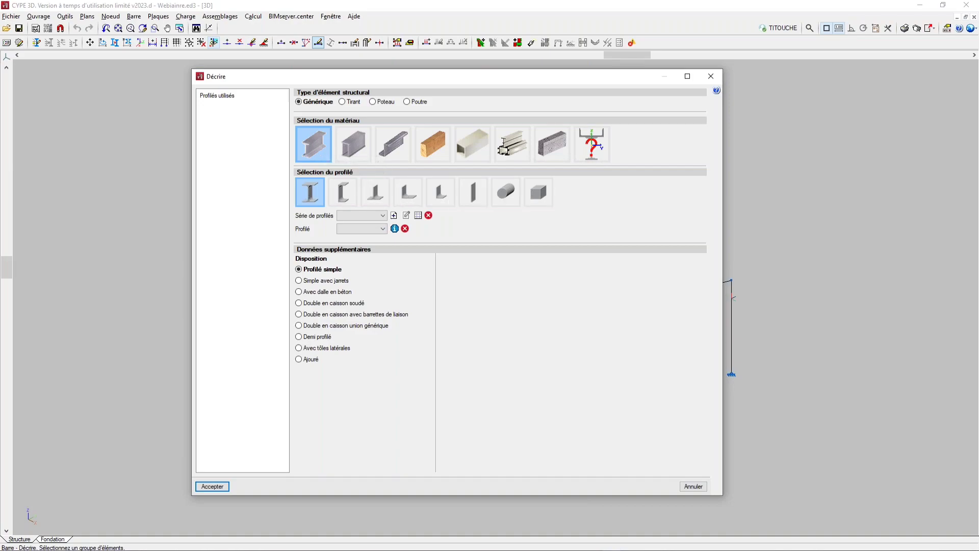
Import all of ArcelorMittal's predefined I-section series into the profile library
left_click(418, 216)
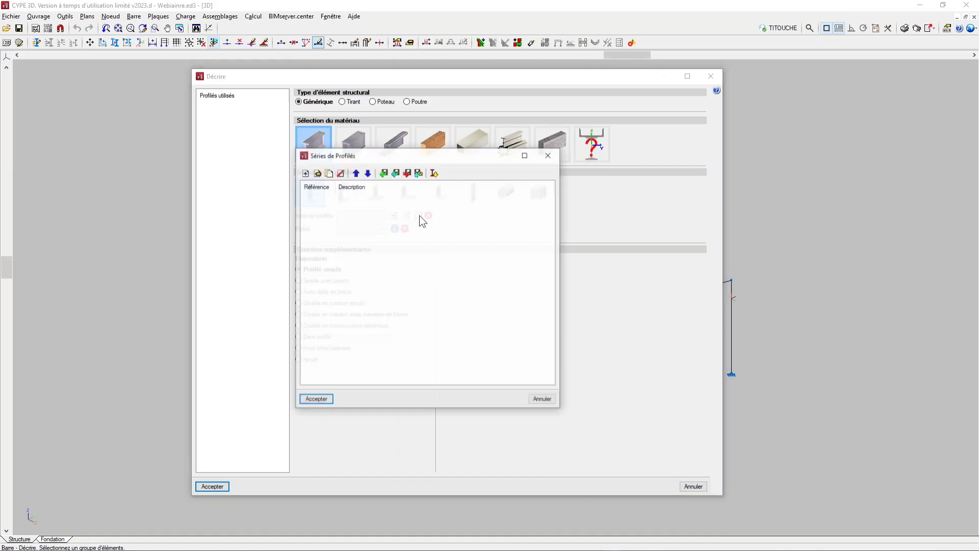
left_click(433, 173)
left_click(351, 215)
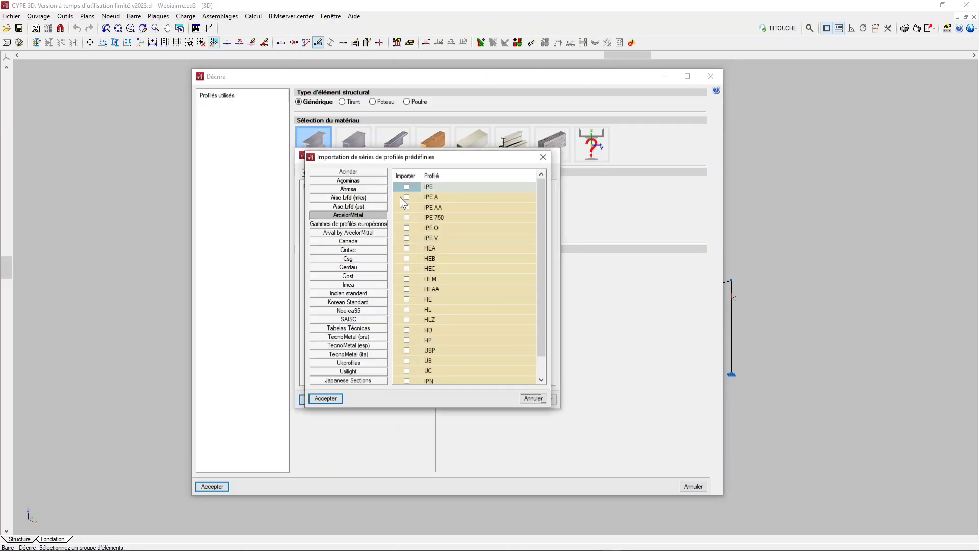
left_click(405, 177)
left_click(412, 179)
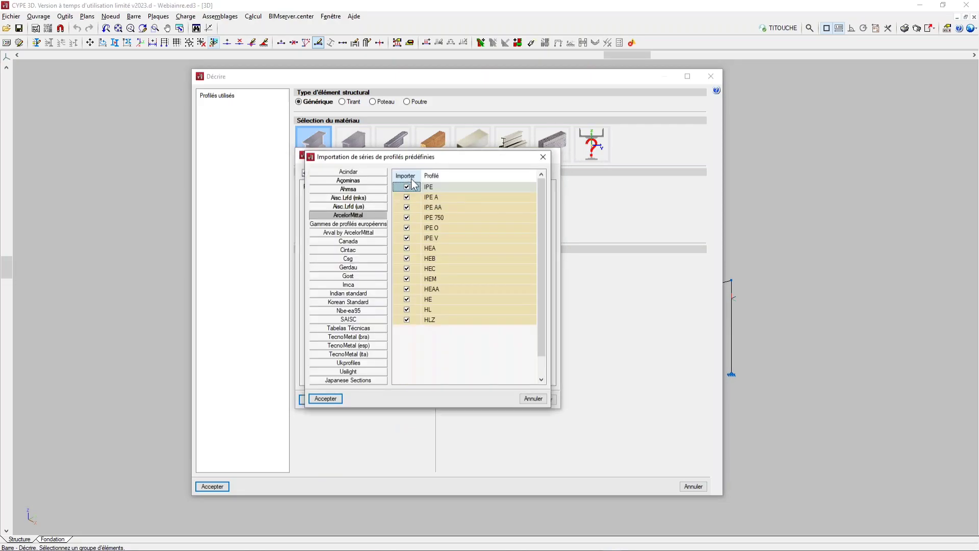
left_click(327, 399)
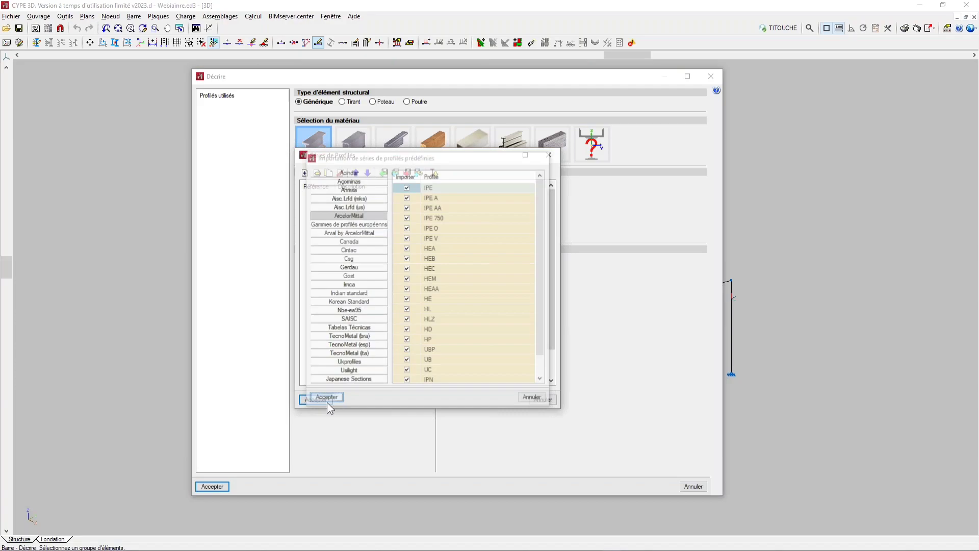
left_click(329, 401)
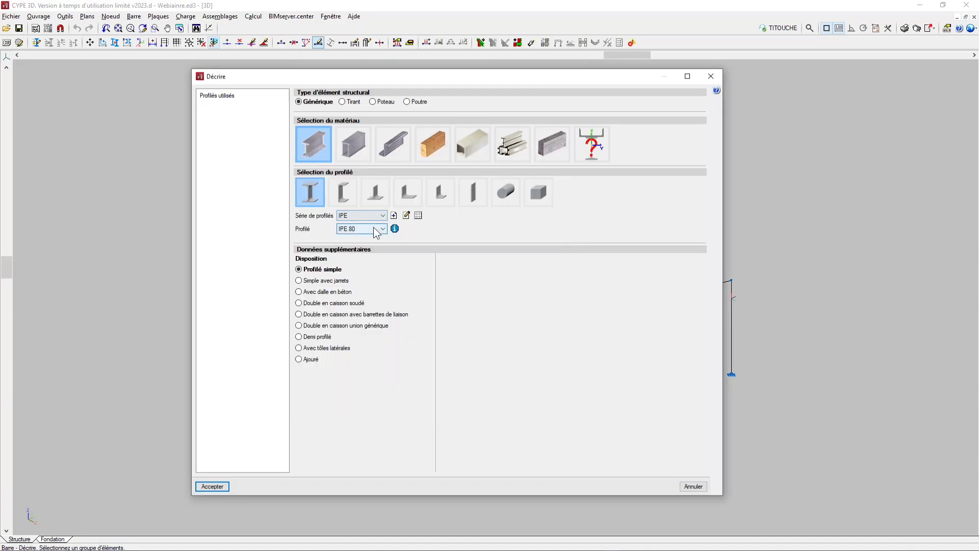
Describe the selected column as an IPE 100 in simple profile arrangement, looking at the haunched and side-plated arrangements on the way
left_click(376, 231)
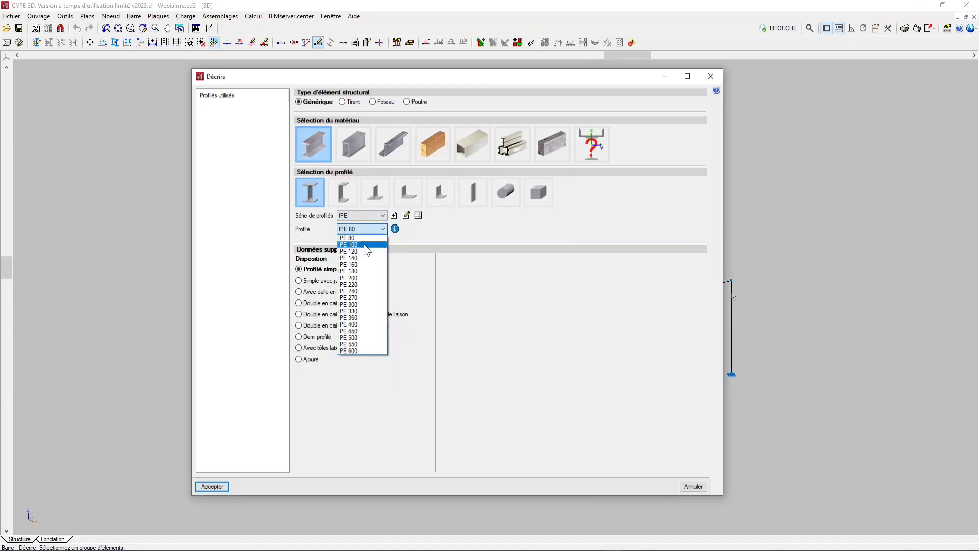
left_click(366, 250)
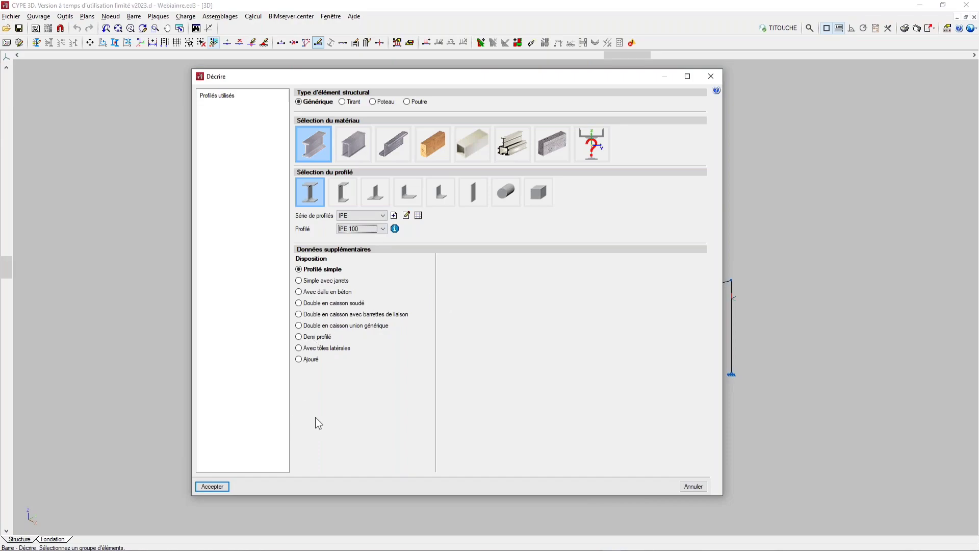
left_click(330, 282)
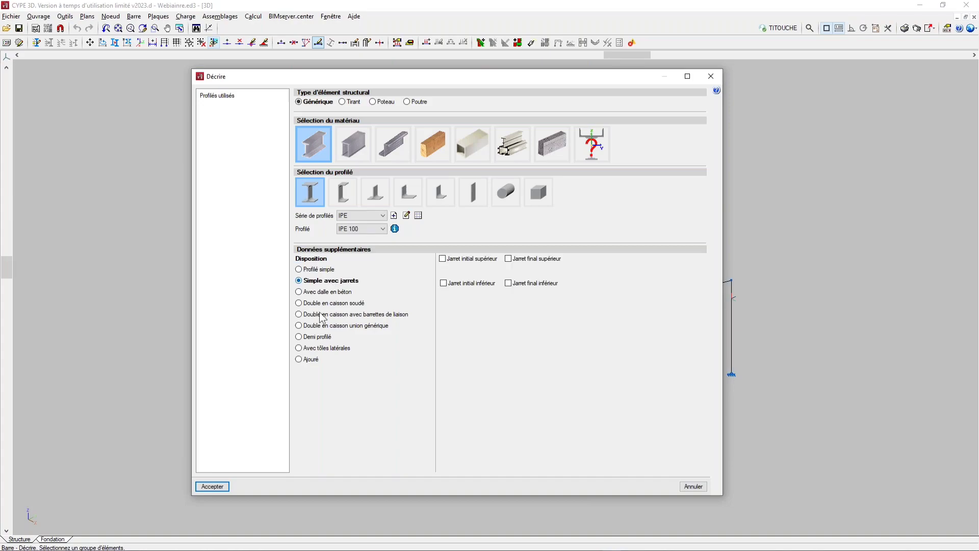
left_click(325, 350)
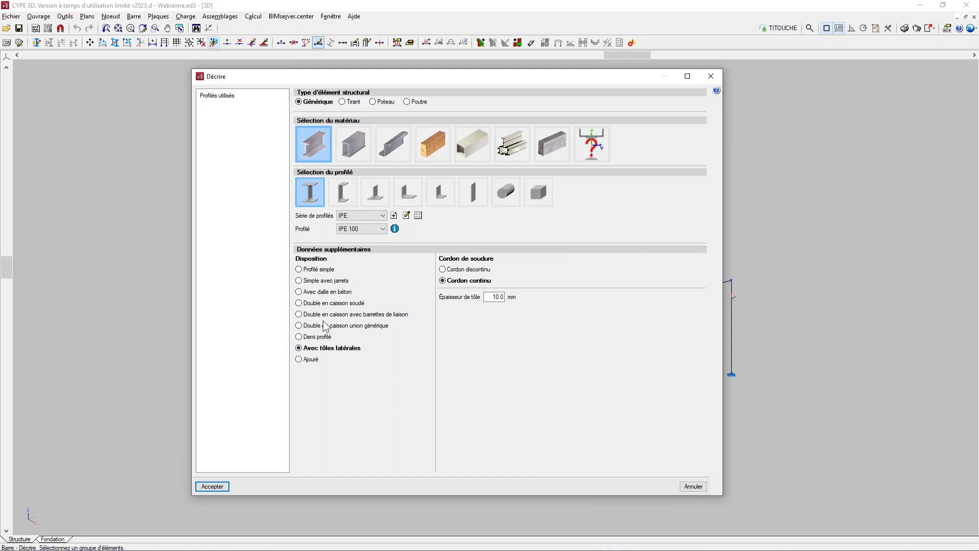
left_click(324, 270)
left_click(212, 486)
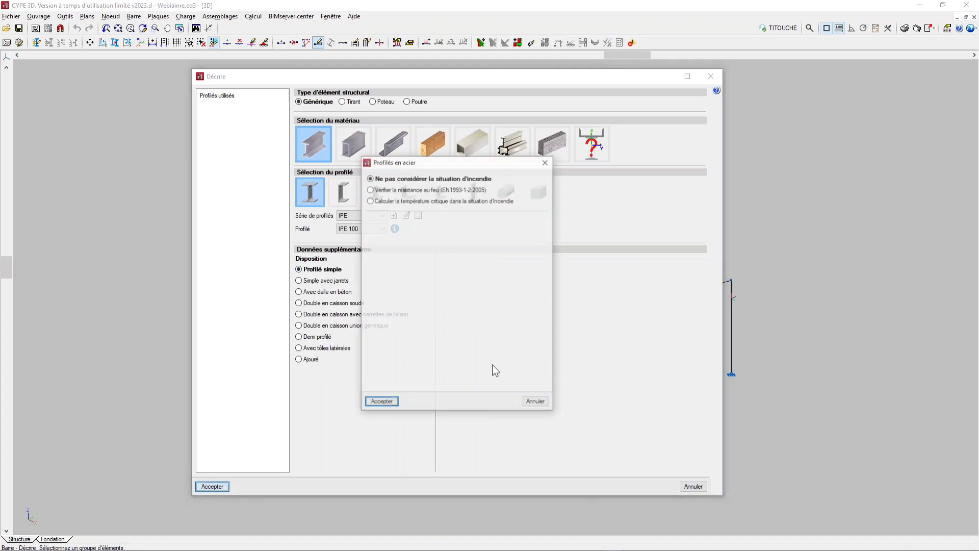
Enable the column's fire resistance check to EN1993-1-2:2005 with required resistance R 30 and no fireproof coating
left_click_drag(424, 163, 436, 169)
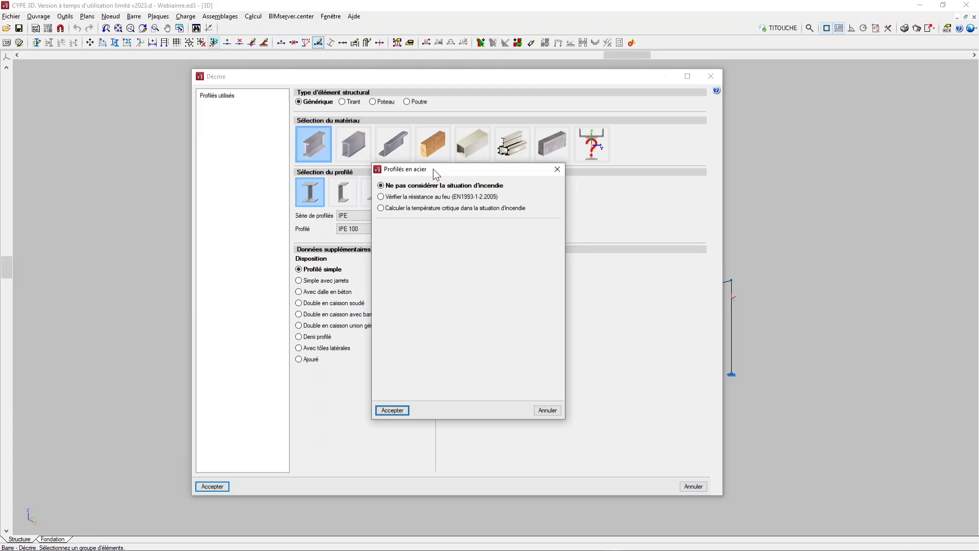
left_click(412, 199)
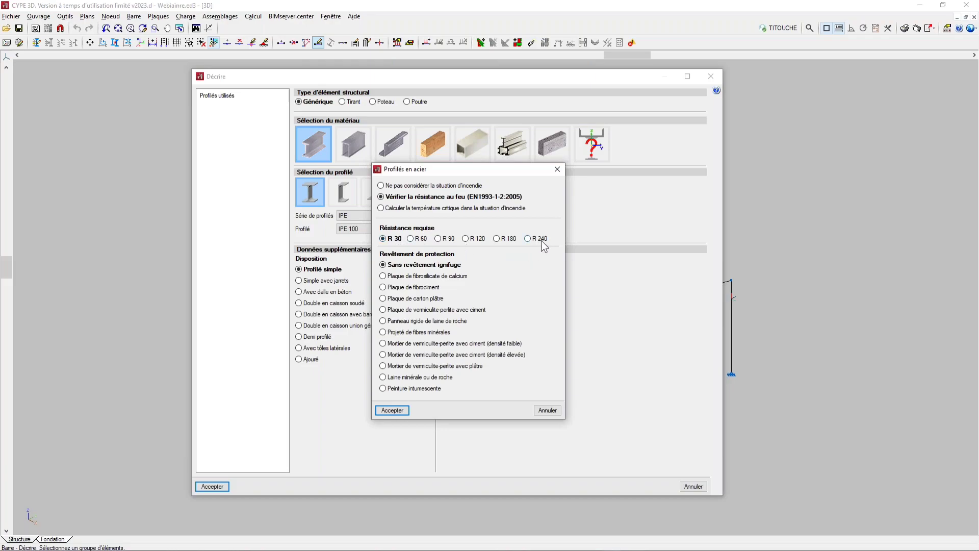
left_click(407, 411)
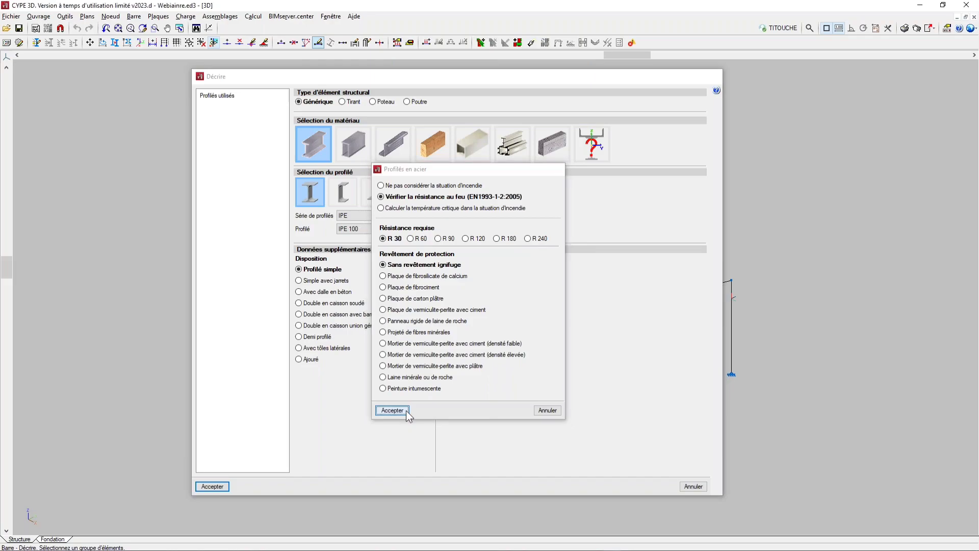
key("Return")
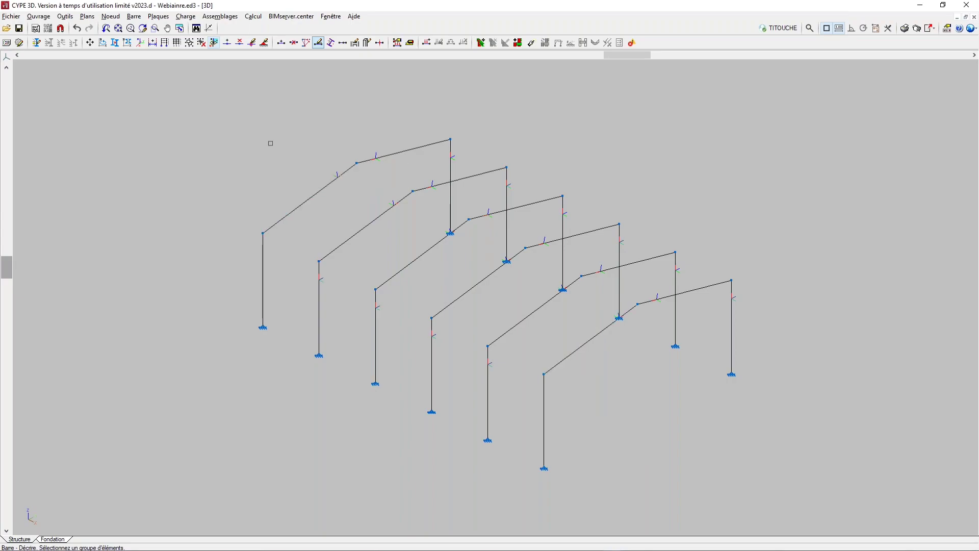
Start introducing new bars with an IPE 120 simple profile
left_click(283, 45)
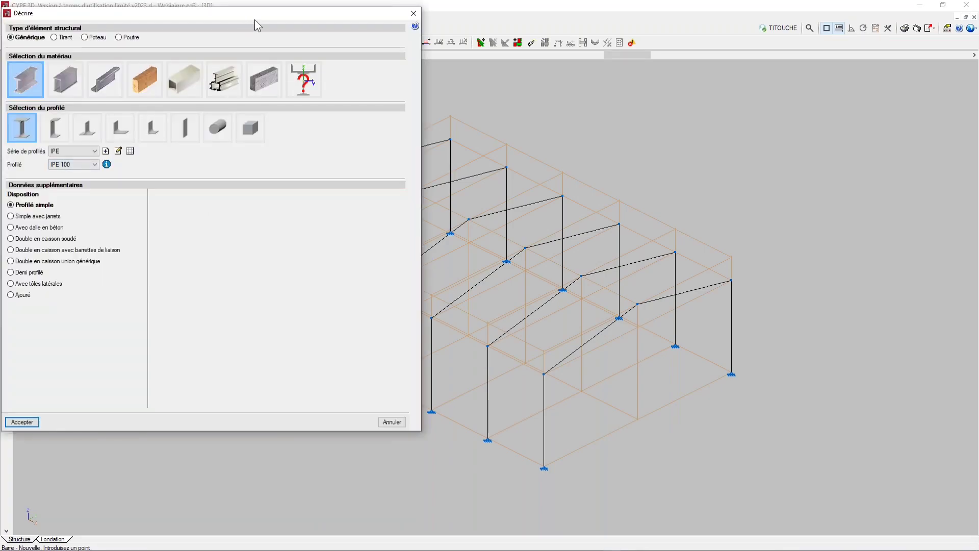
left_click(214, 181)
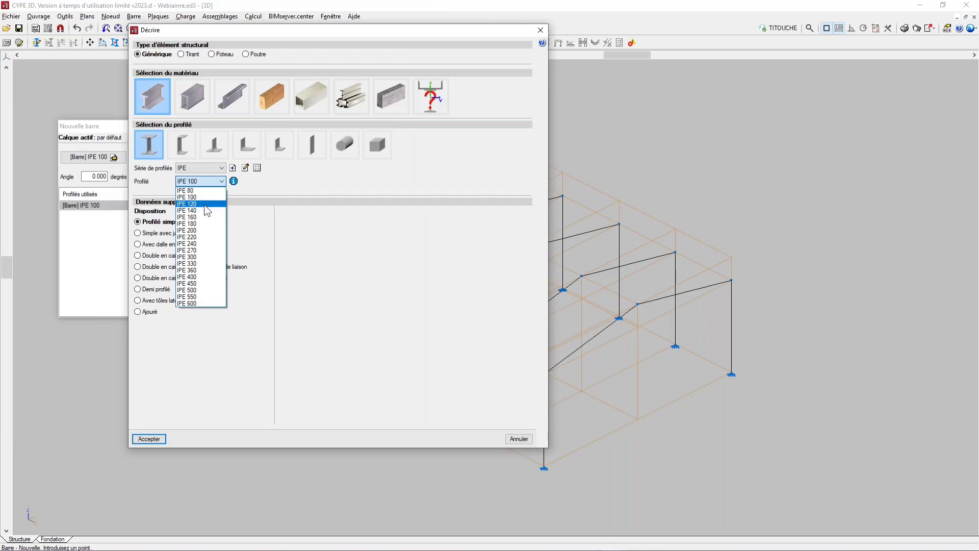
left_click(214, 203)
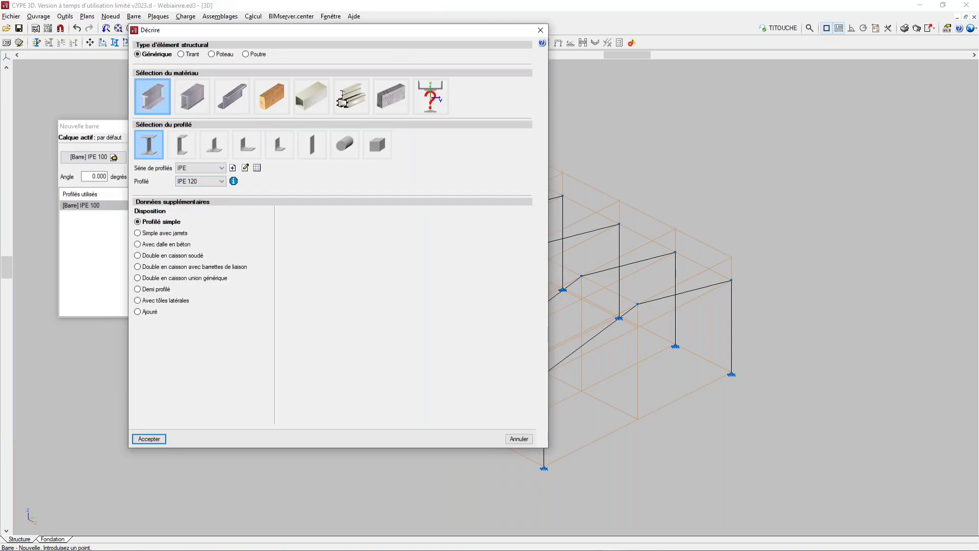
left_click(149, 438)
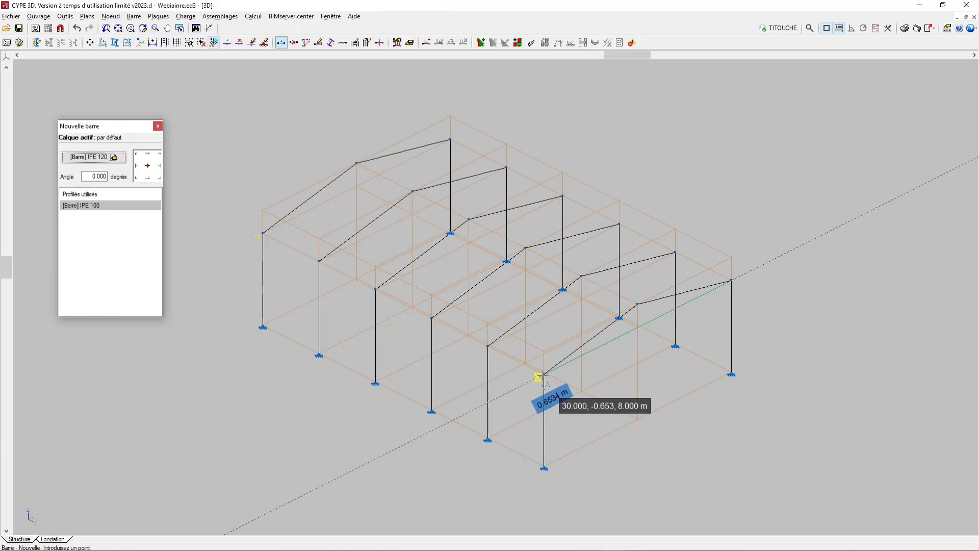
Draw an eave bar between the end frame and its neighbour, from node (30, 0, 8) to node (24, 0, 8)
scroll(542, 400, "up", 2)
scroll(543, 375, "up", 2)
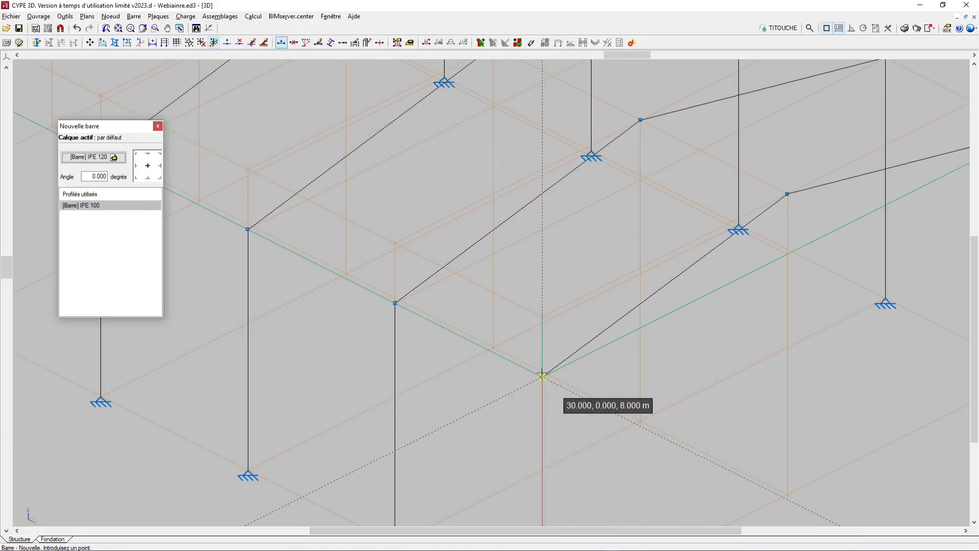
scroll(542, 376, "up", 1)
left_click(542, 377)
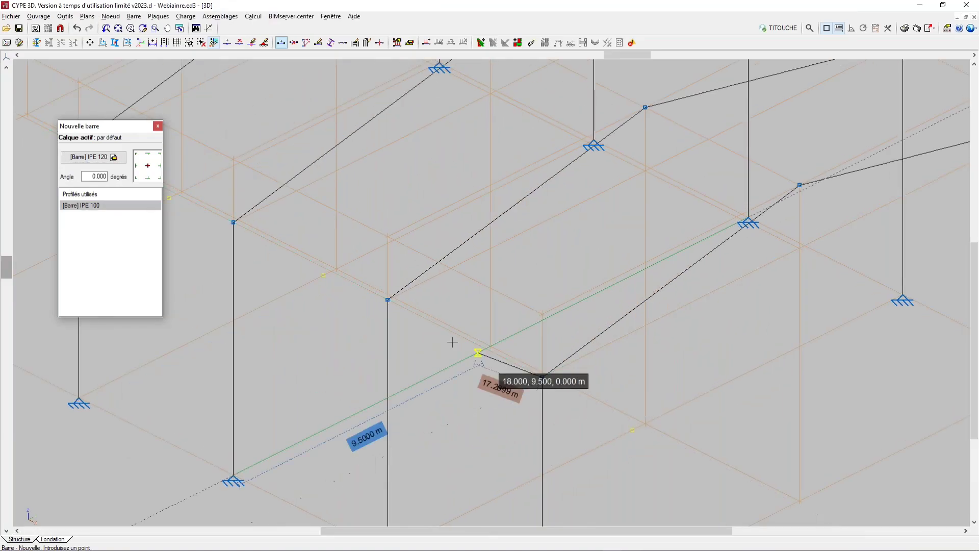
left_click(389, 300)
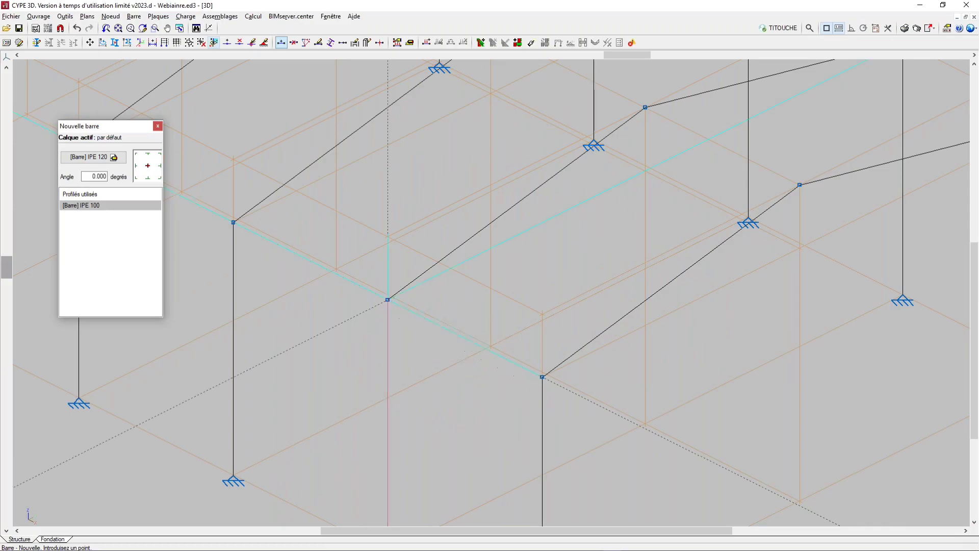
scroll(389, 300, "down", 2)
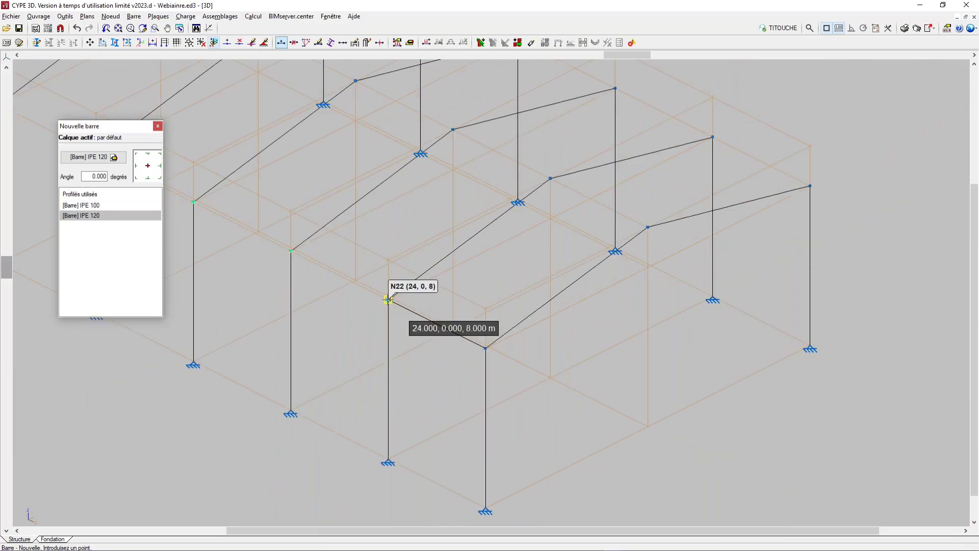
scroll(338, 323, "down", 1)
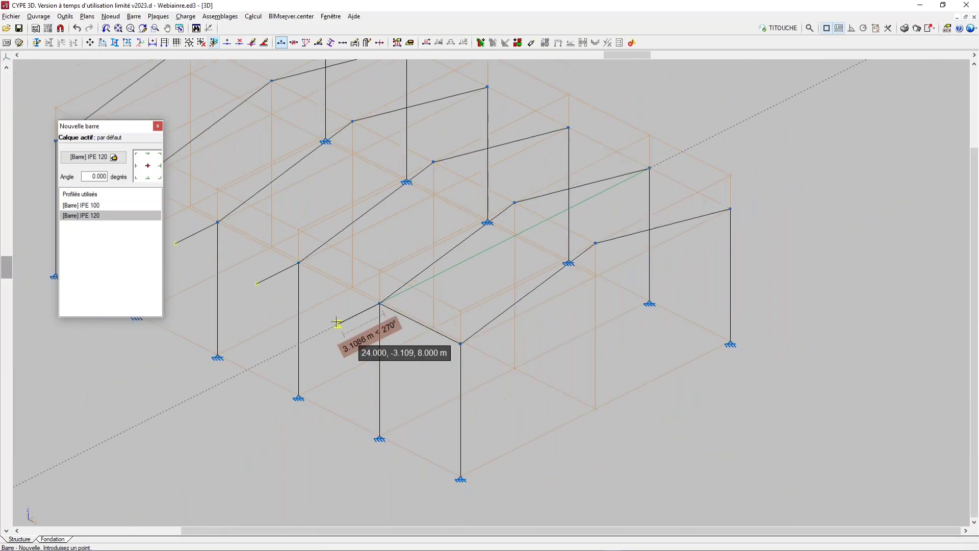
scroll(426, 352, "down", 1)
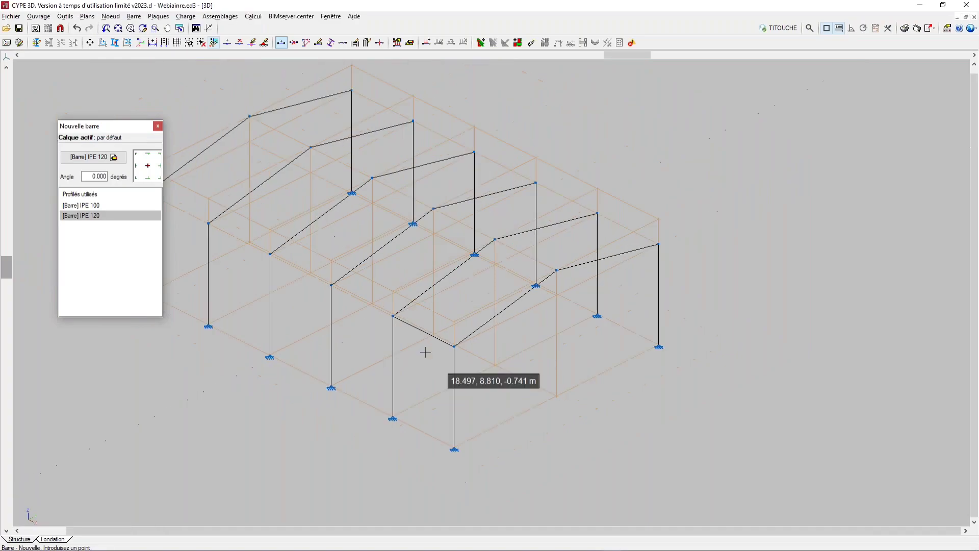
Draw the matching bar along the opposite eave, from node (30, 20, 8) to node (24, 20, 8), and finish introducing bars
scroll(425, 352, "down", 1)
scroll(636, 264, "up", 2)
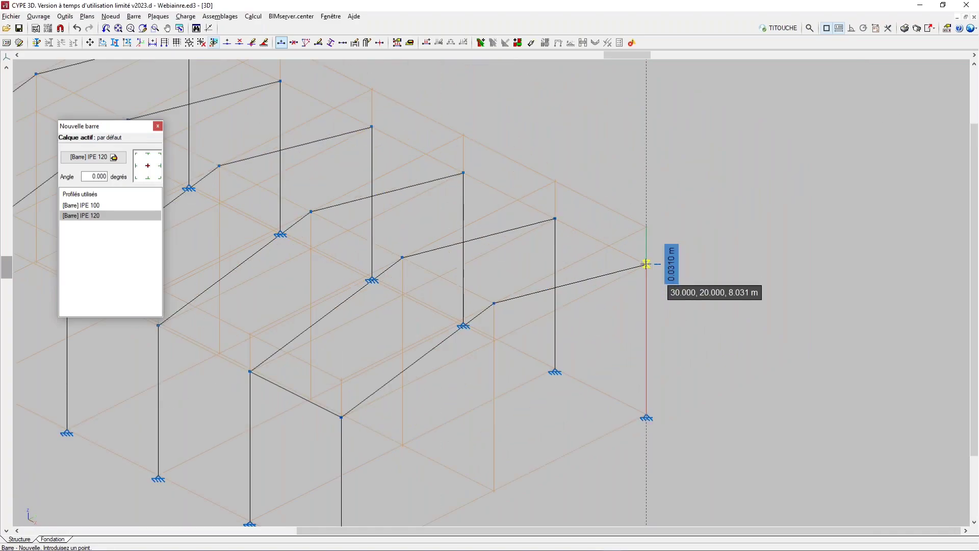
scroll(646, 263, "up", 1)
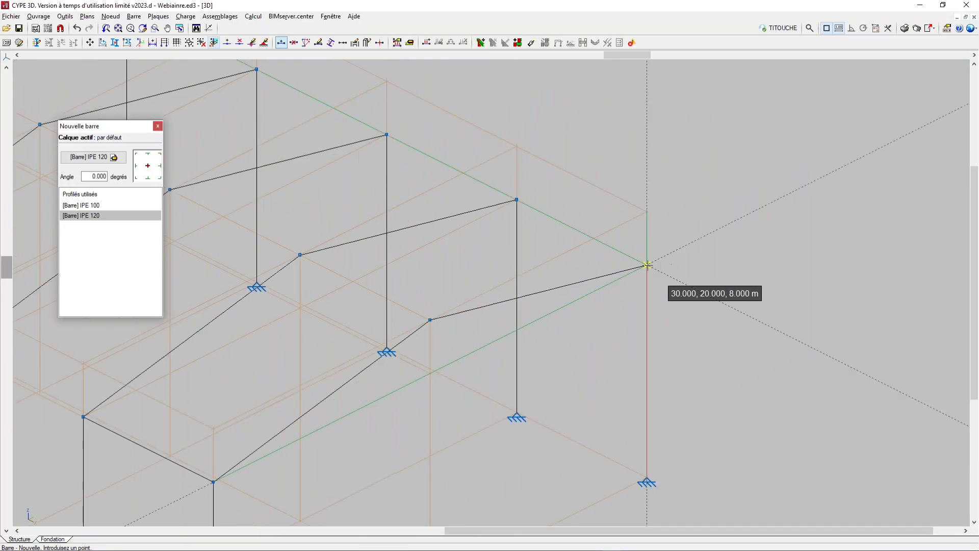
left_click(646, 264)
scroll(578, 230, "down", 2)
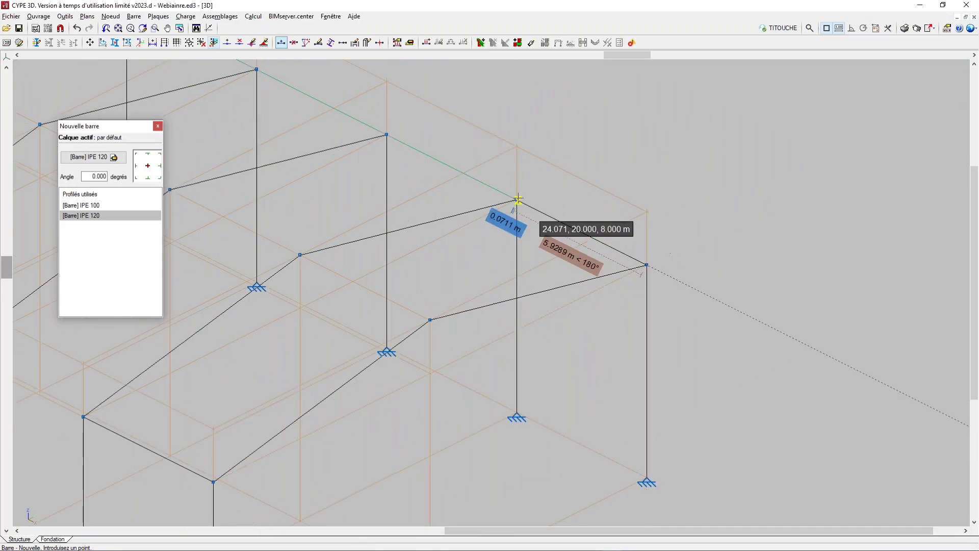
left_click(511, 246)
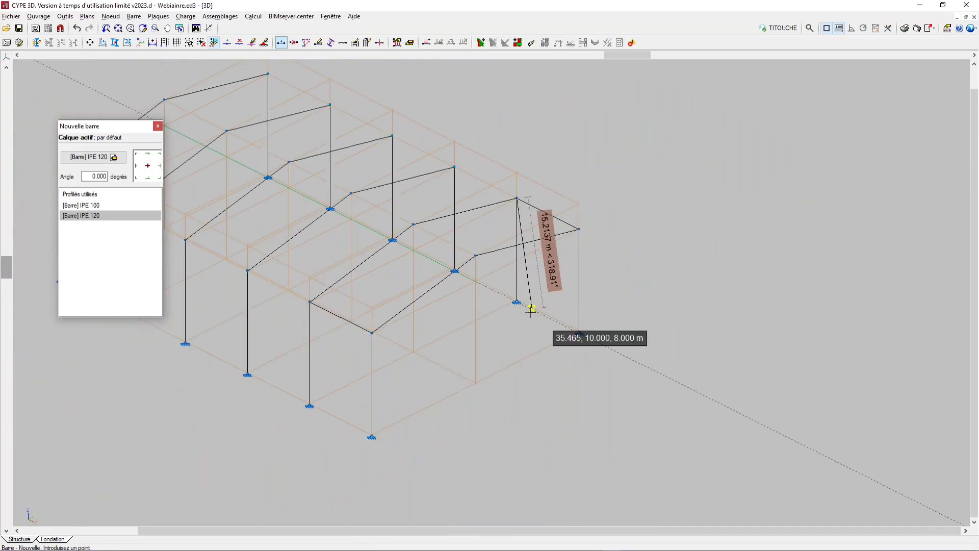
left_click_drag(152, 128, 157, 147)
left_click(161, 145)
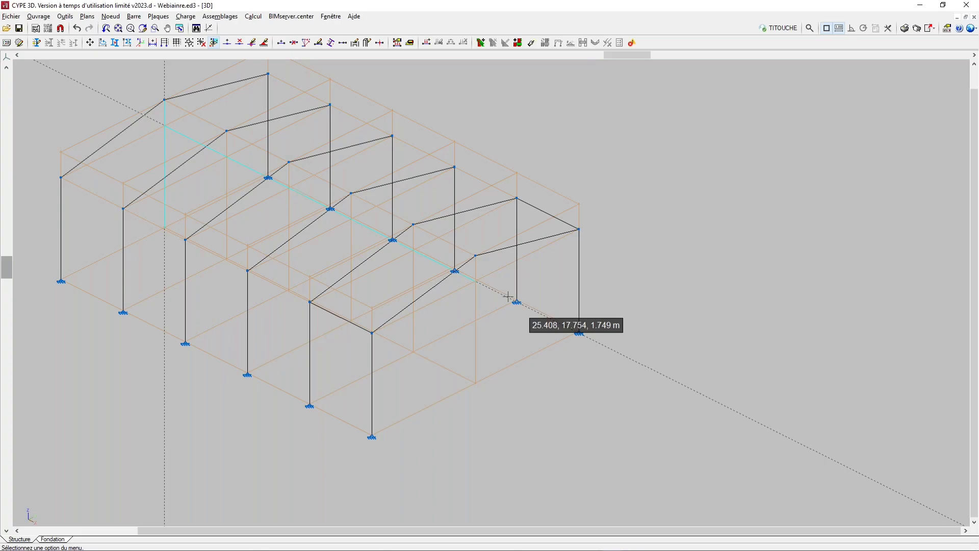
scroll(498, 291, "down", 1)
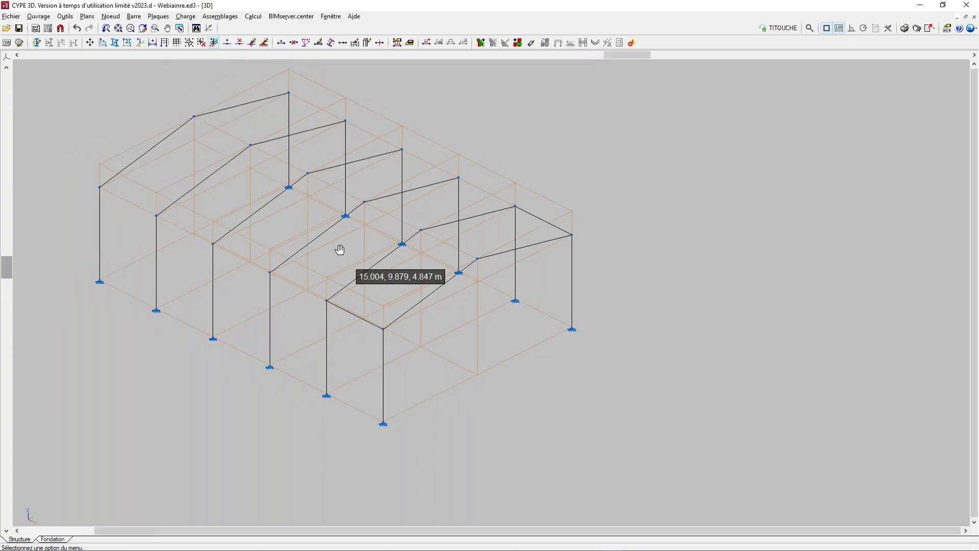
middle_click_drag(340, 250, 445, 299)
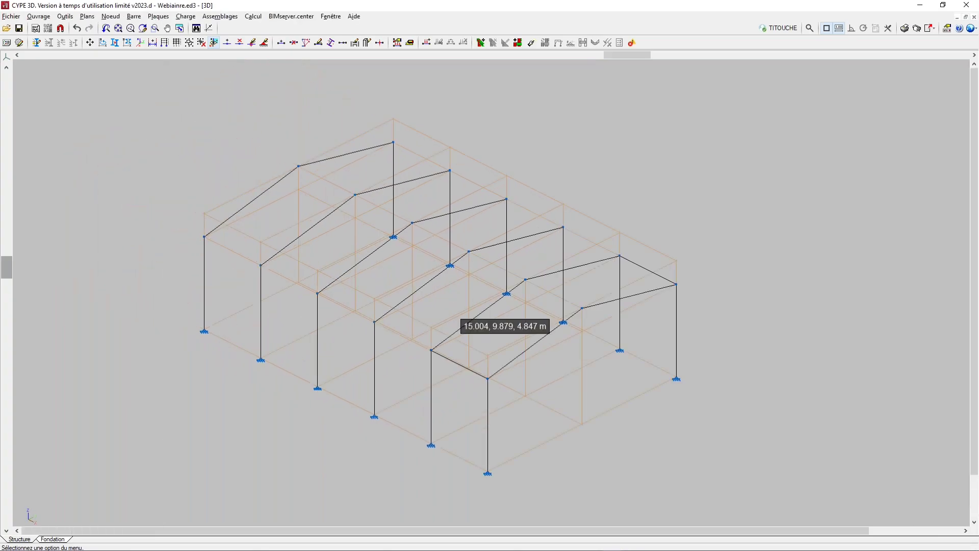
scroll(434, 295, "up", 1)
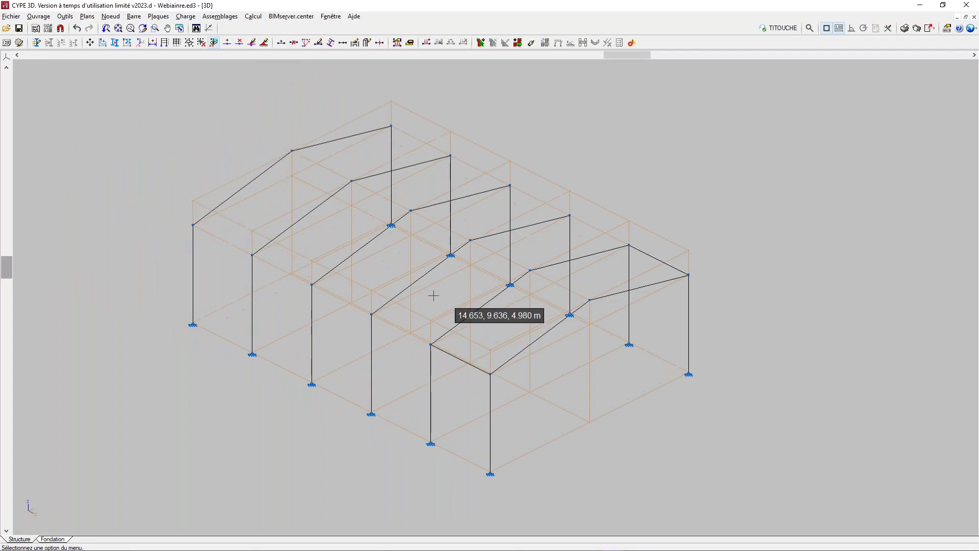
middle_click_drag(434, 295, 440, 314)
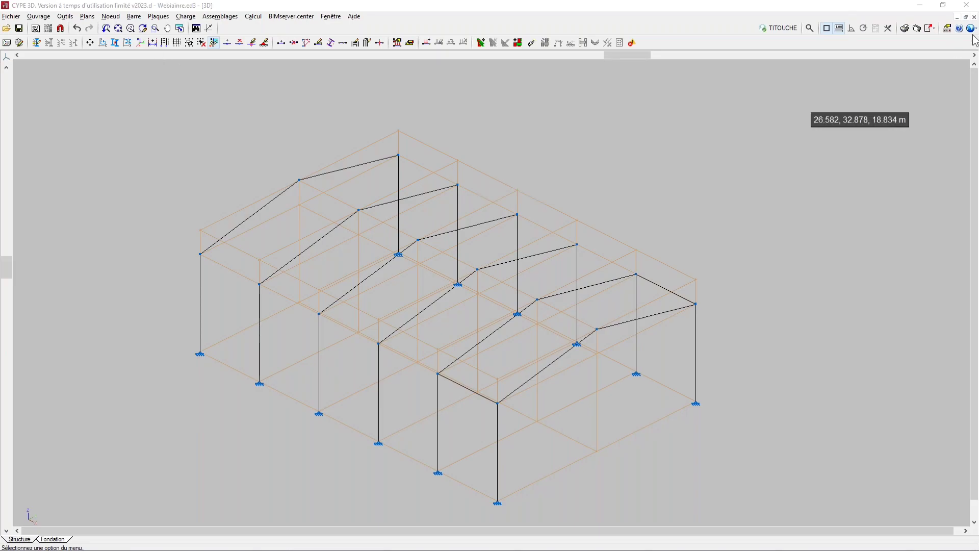
Review the RPA 99 / v 2003 seismic action parameters in the project's general data and accept them
left_click(39, 13)
left_click(48, 27)
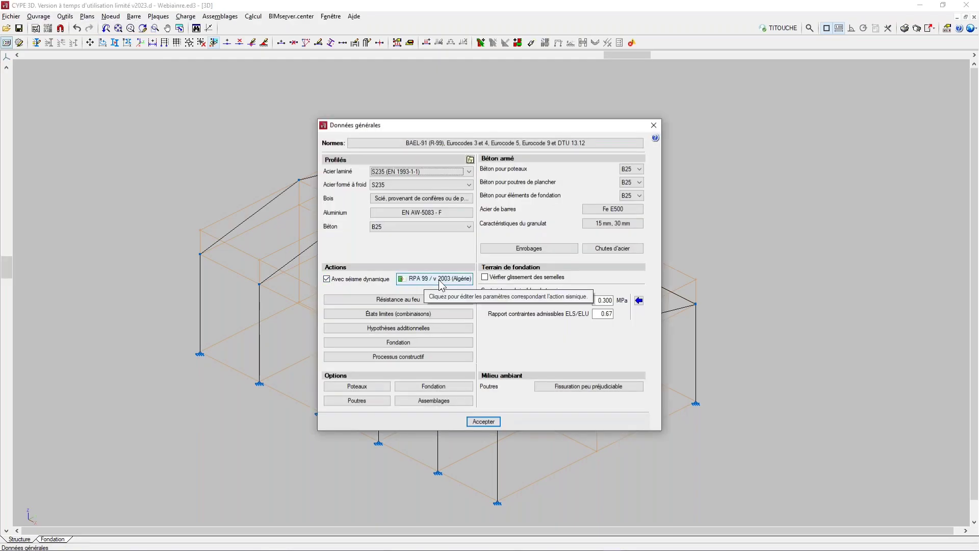
left_click(440, 282)
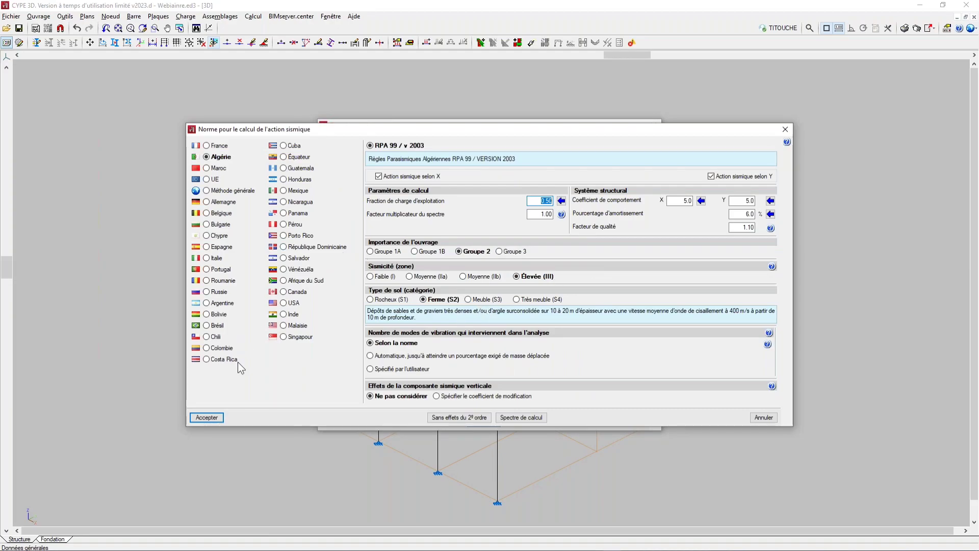
left_click(213, 419)
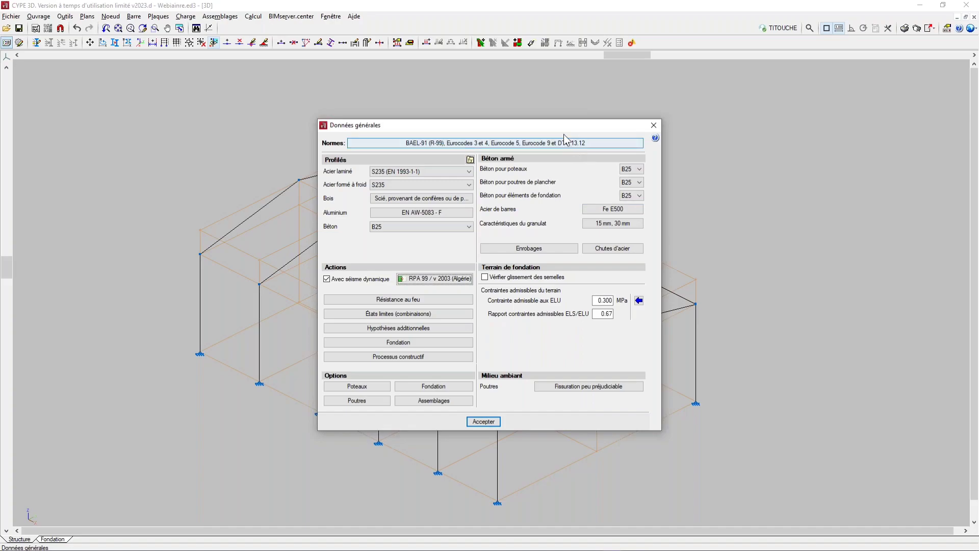
left_click_drag(547, 124, 540, 130)
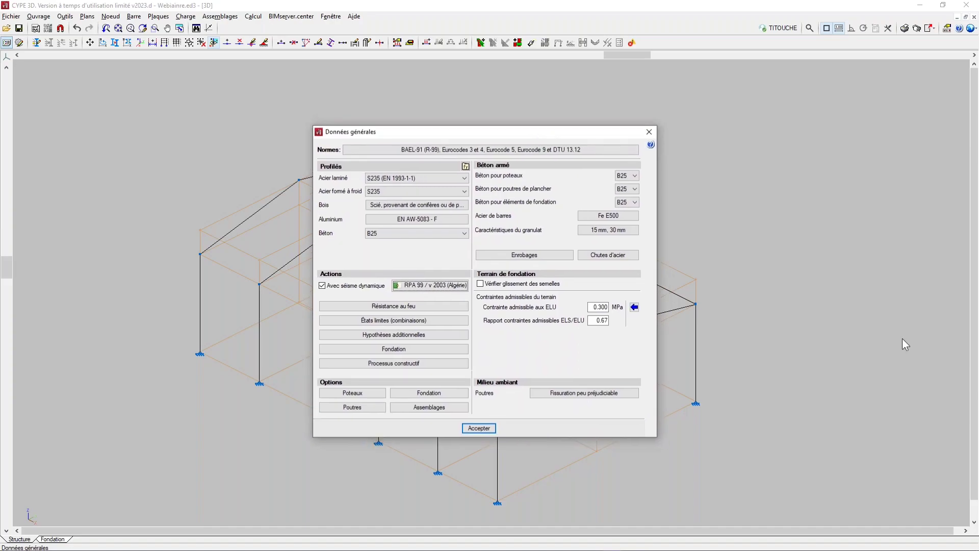